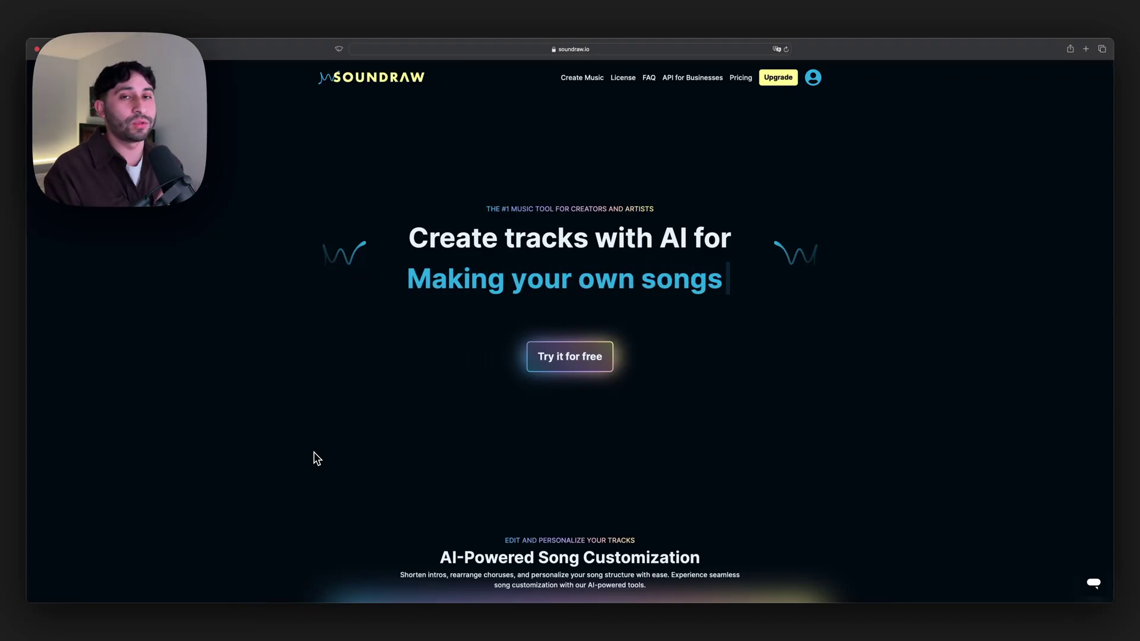
# Look through the Soundraw homepage, from the song customization demo to the artist collabs section.
pyautogui.scroll(-3, 842, 214)
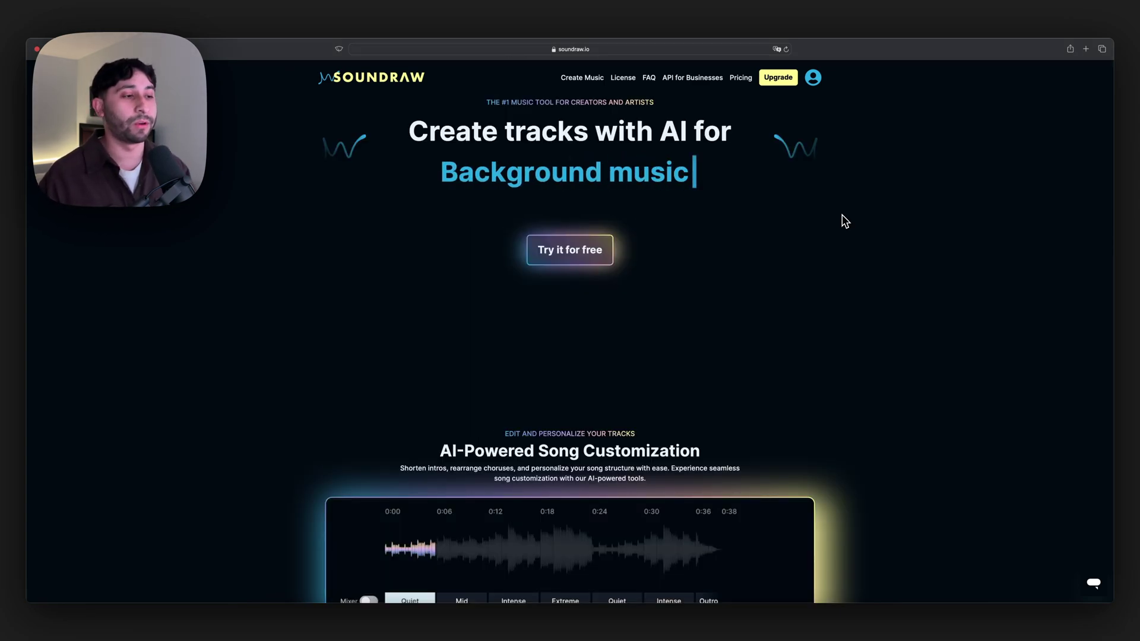
pyautogui.scroll(-5, 842, 214)
pyautogui.scroll(-1, 849, 222)
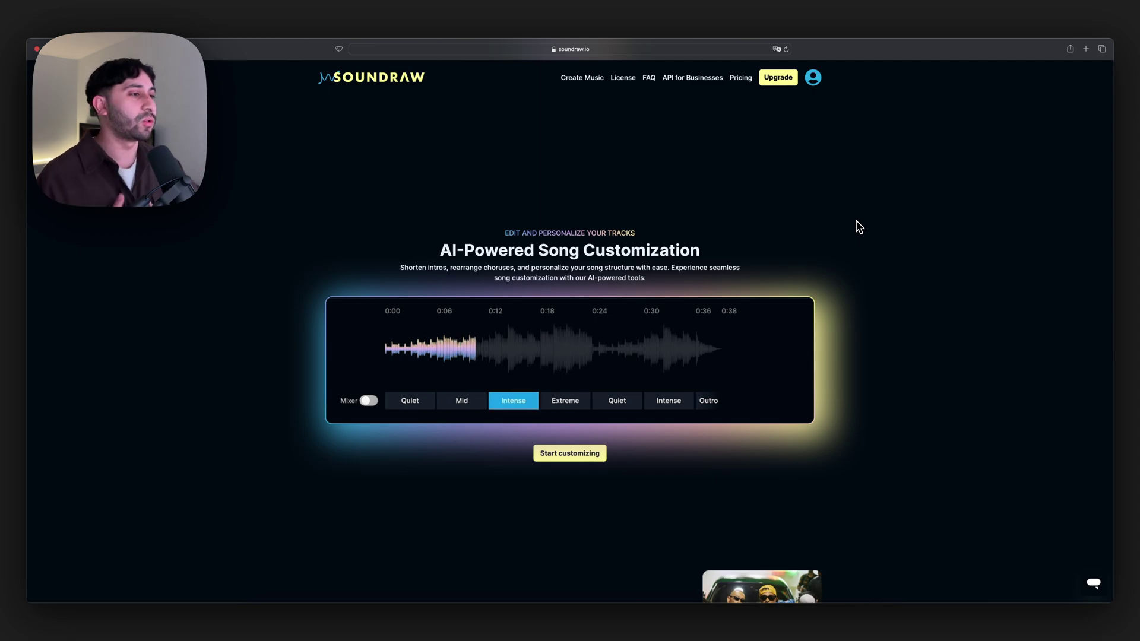
pyautogui.scroll(-8, 858, 228)
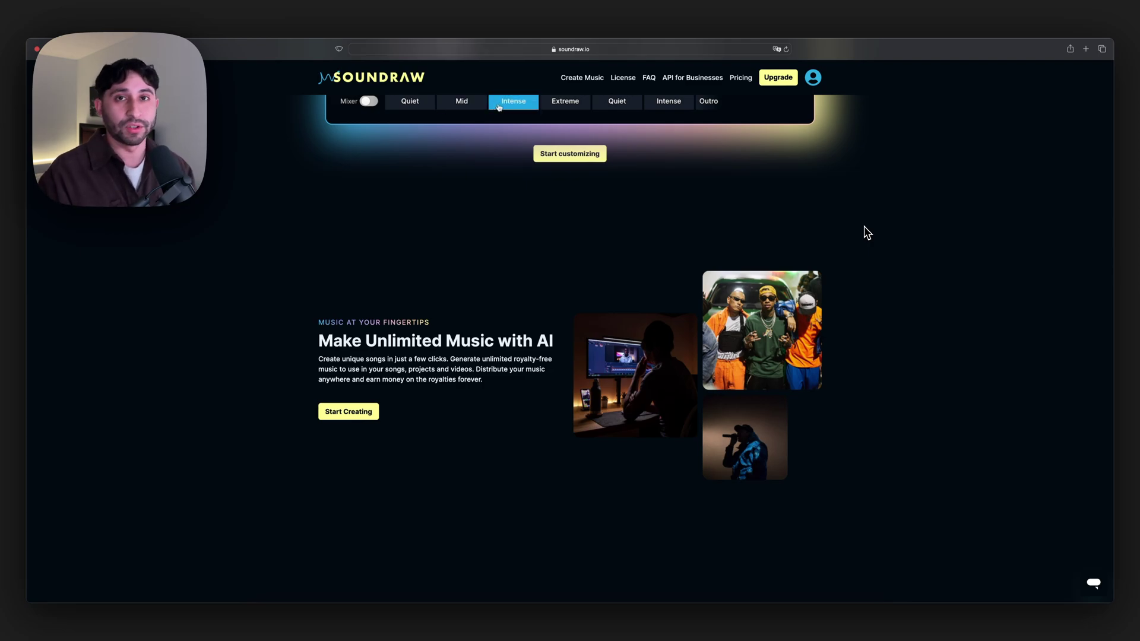
pyautogui.scroll(3, 867, 233)
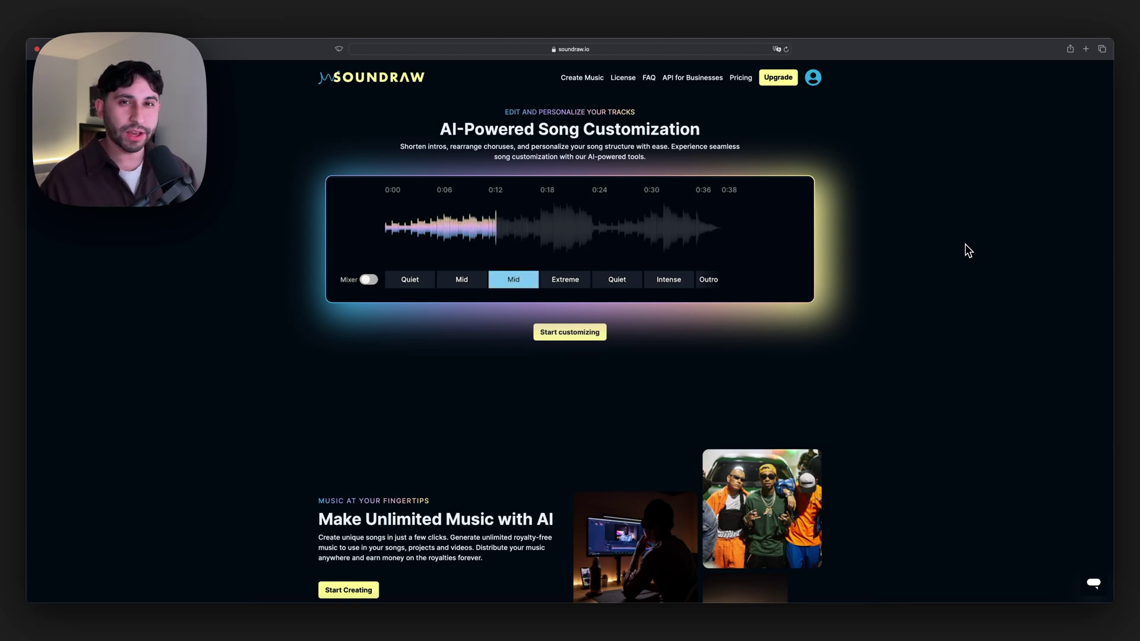
pyautogui.scroll(-10, 865, 232)
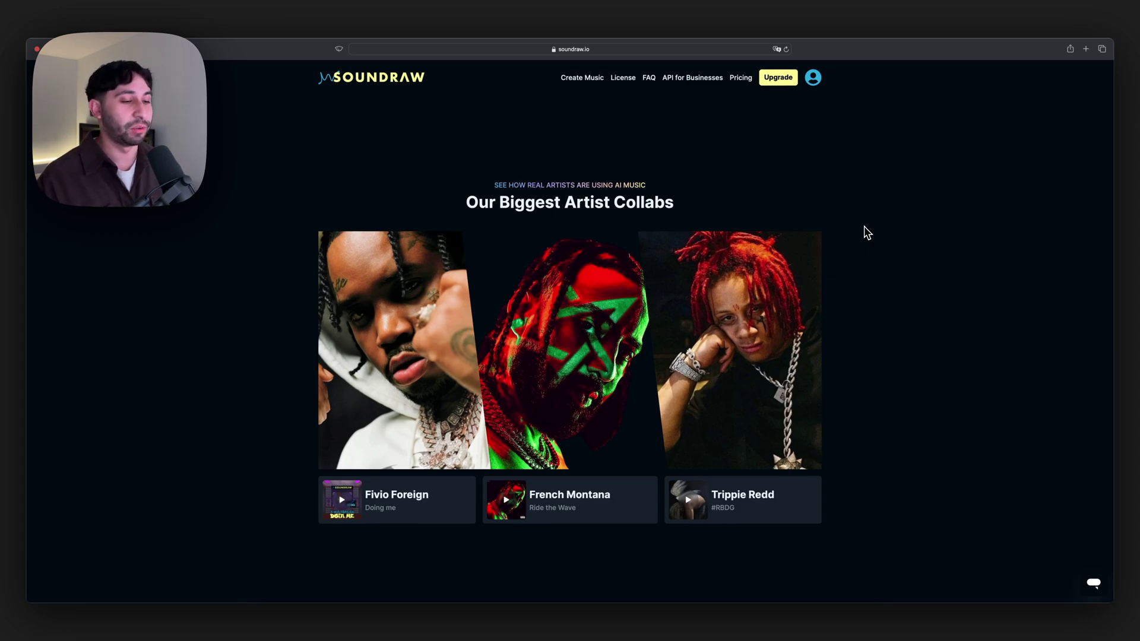
# Preview the Fivio Foreign, French Montana and Trippie Redd songs in the artist collabs section.
pyautogui.click(342, 500)
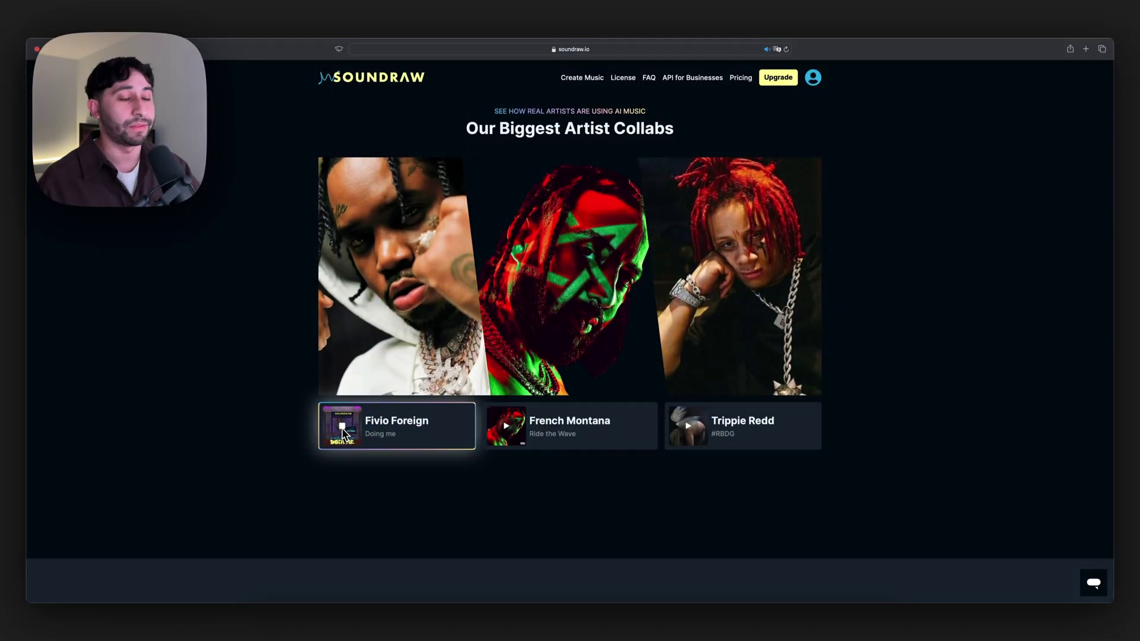
pyautogui.click(342, 427)
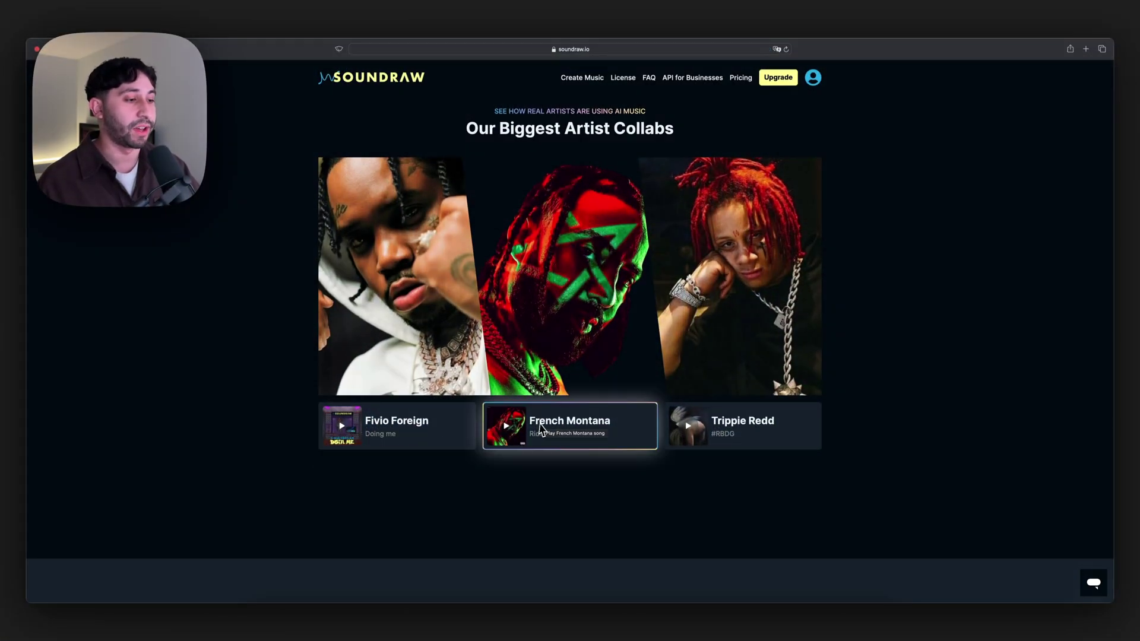
pyautogui.click(506, 427)
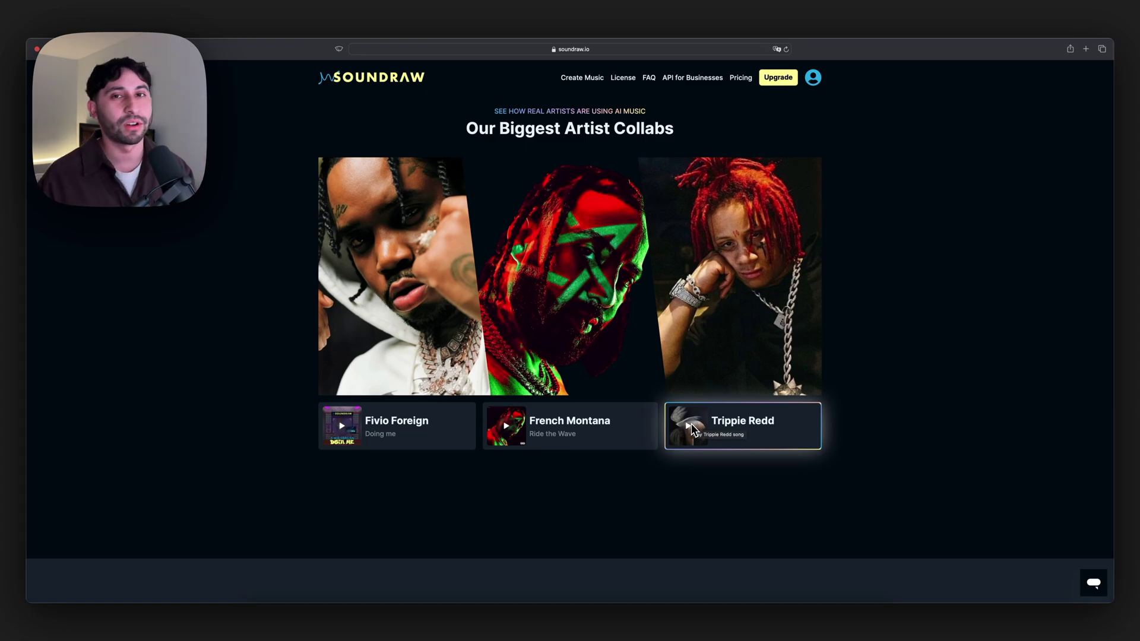
pyautogui.click(689, 425)
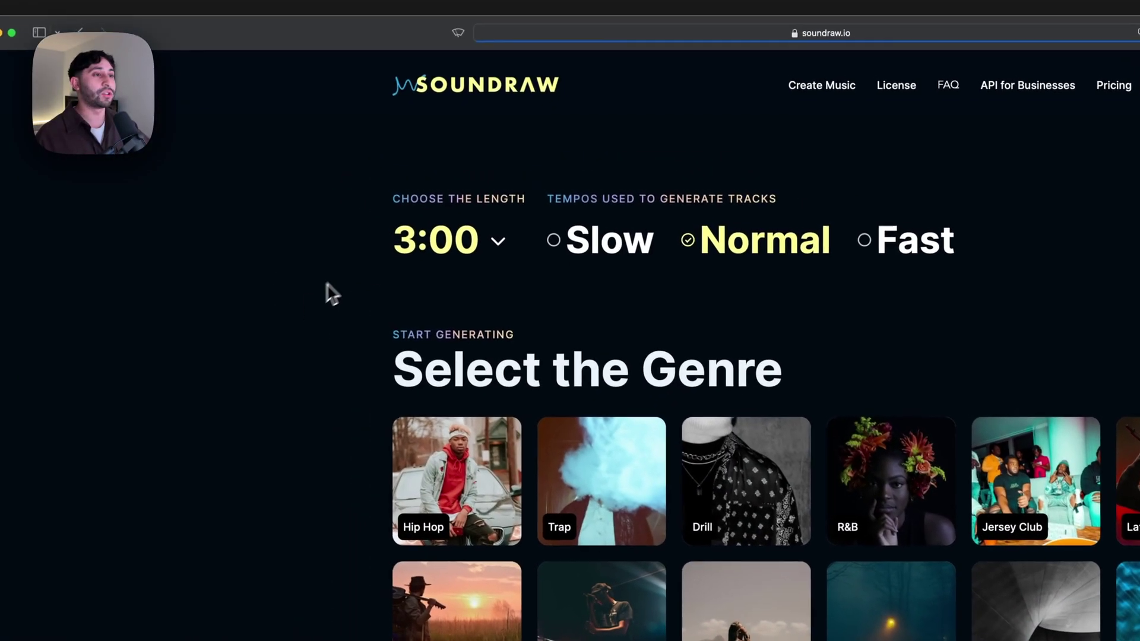
# Browse the available genres on the music creation page and generate tracks in the Trap genre.
pyautogui.scroll(-5, 925, 211)
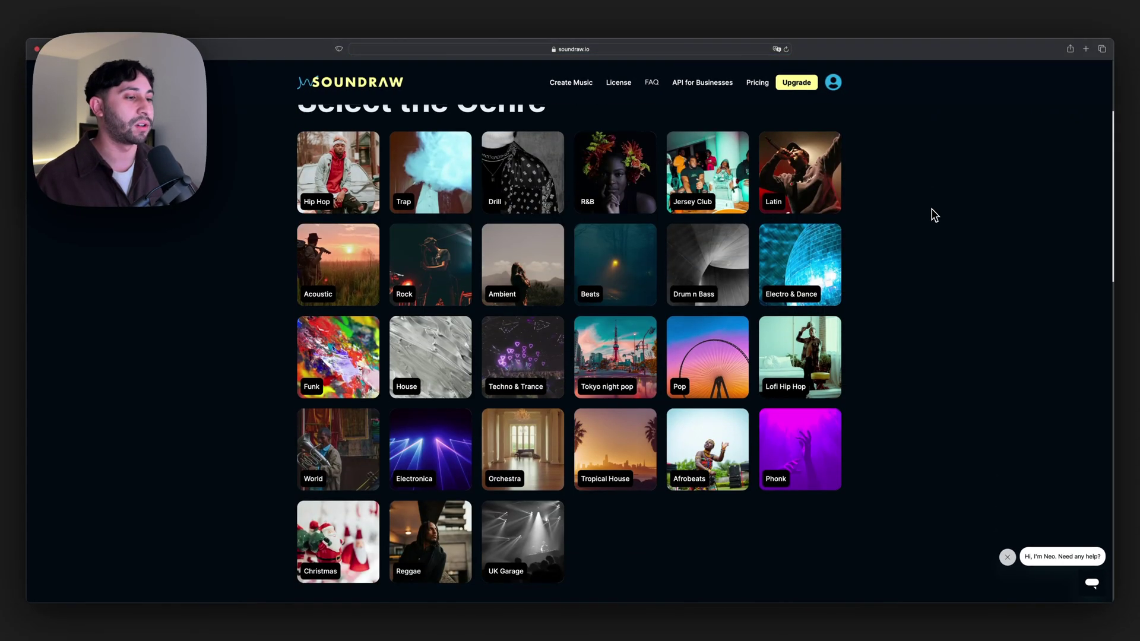
pyautogui.scroll(5, 931, 213)
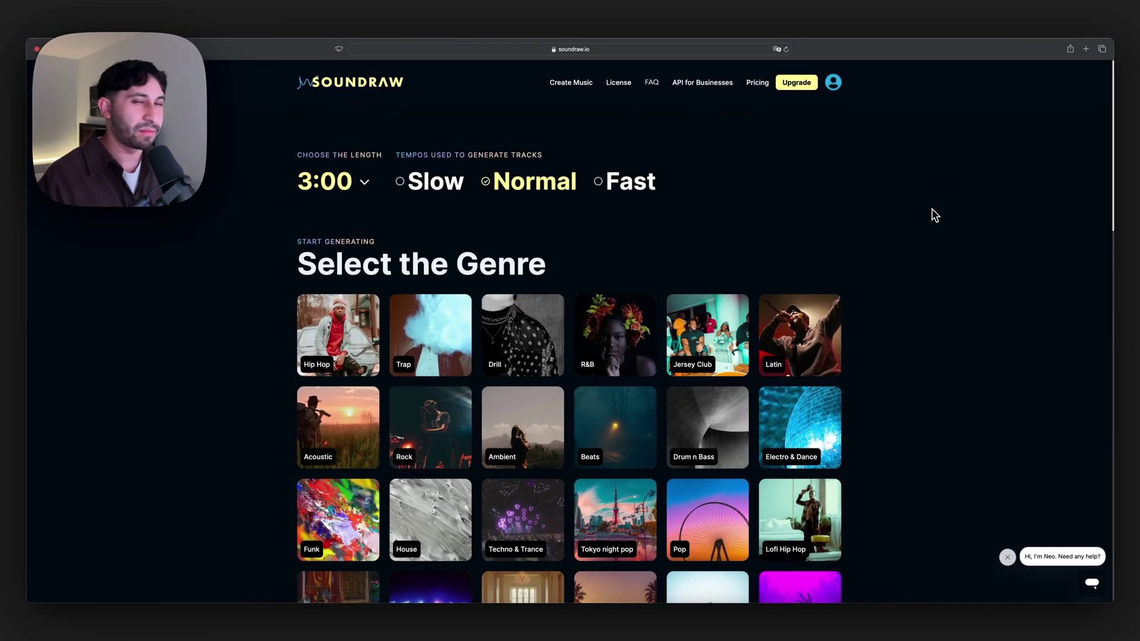
pyautogui.scroll(-2, 932, 211)
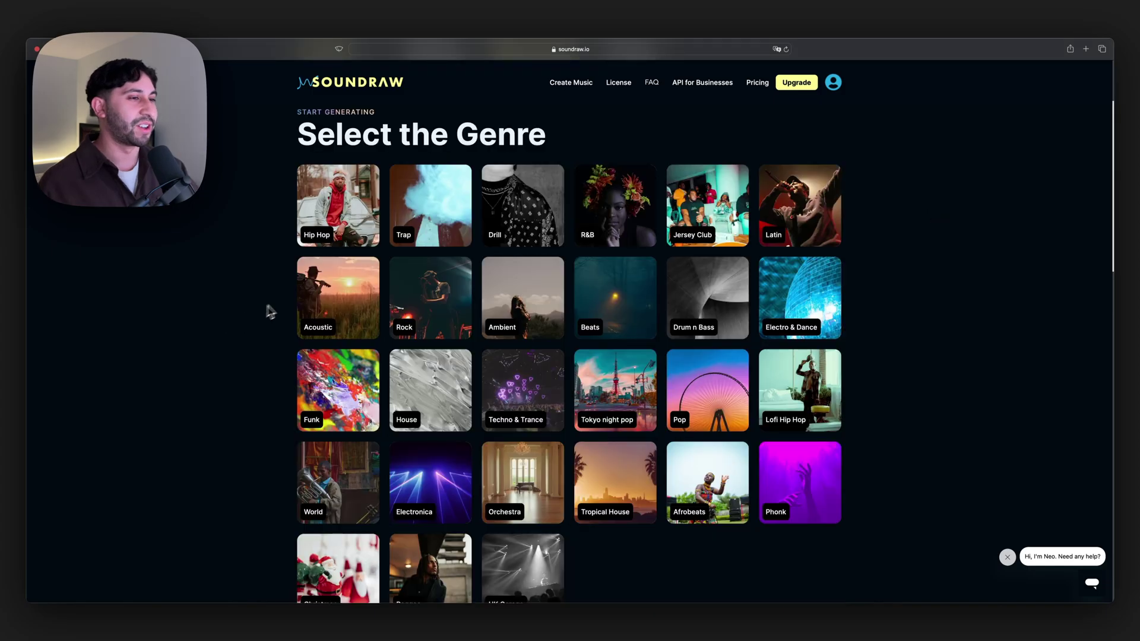
pyautogui.click(433, 203)
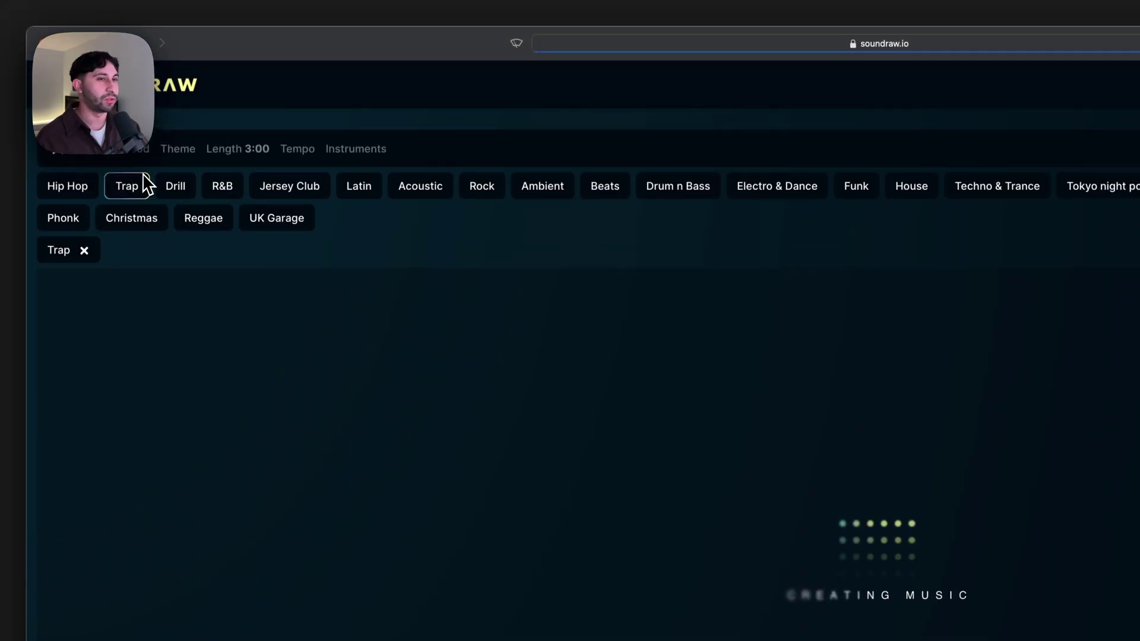
# Shorten the generated Trap tracks to about 30 seconds and open track 001 with its mixer.
pyautogui.click(242, 152)
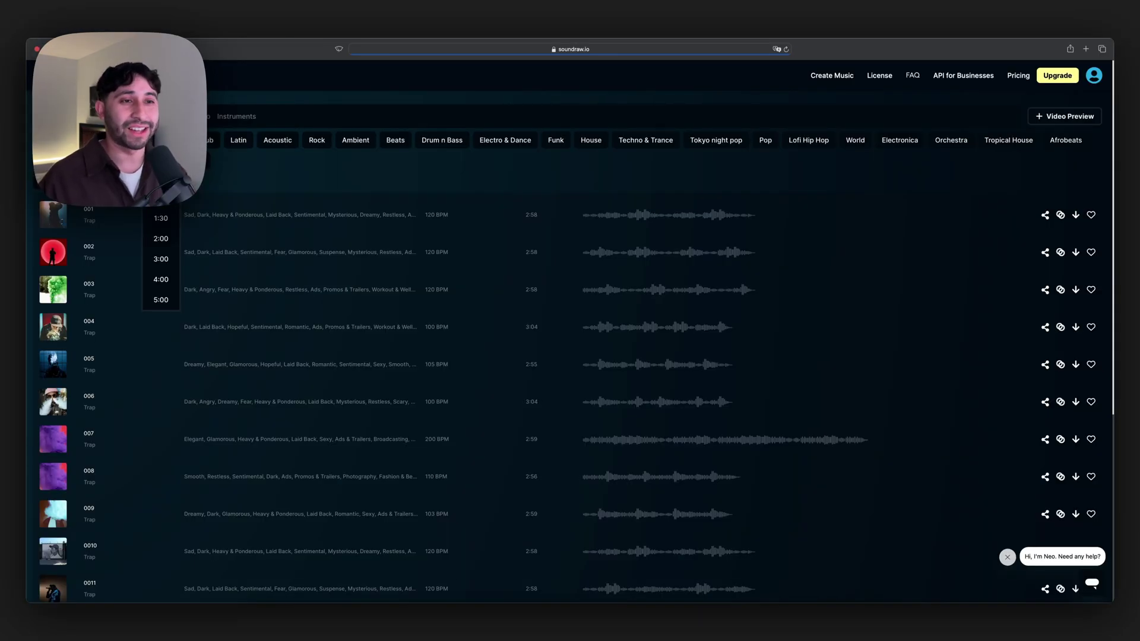
pyautogui.click(164, 158)
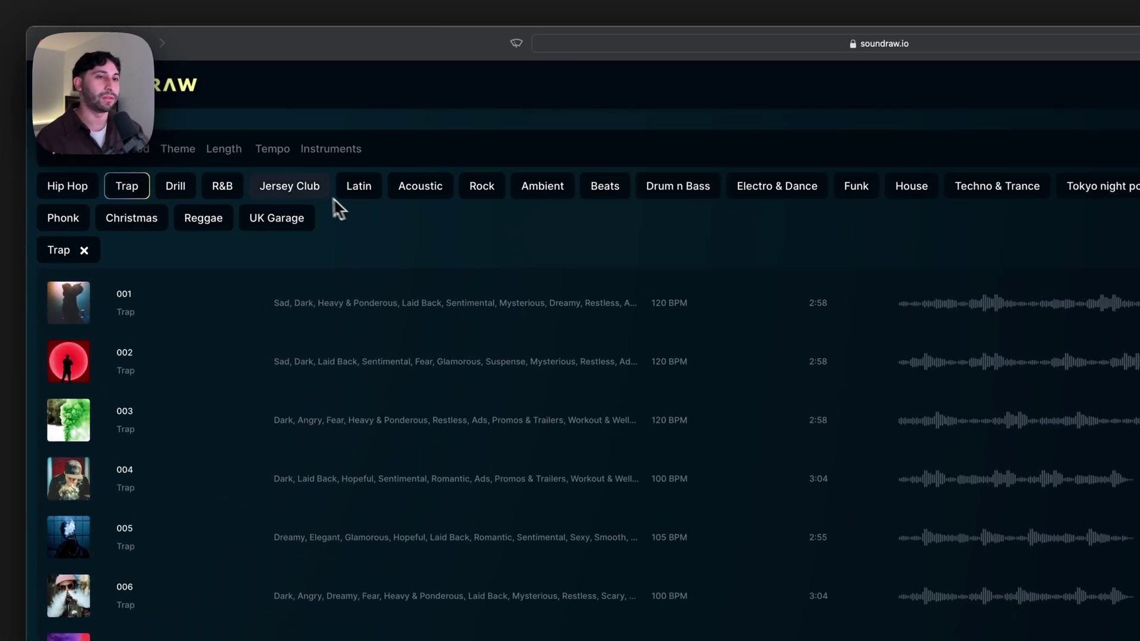
pyautogui.click(68, 303)
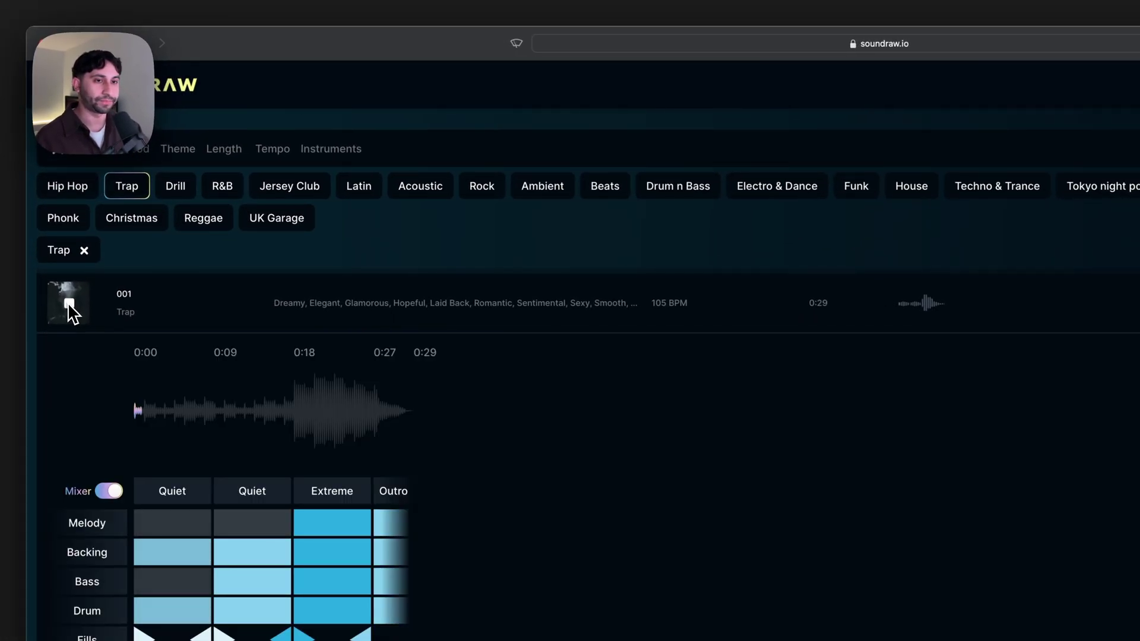
pyautogui.scroll(-3, 71, 311)
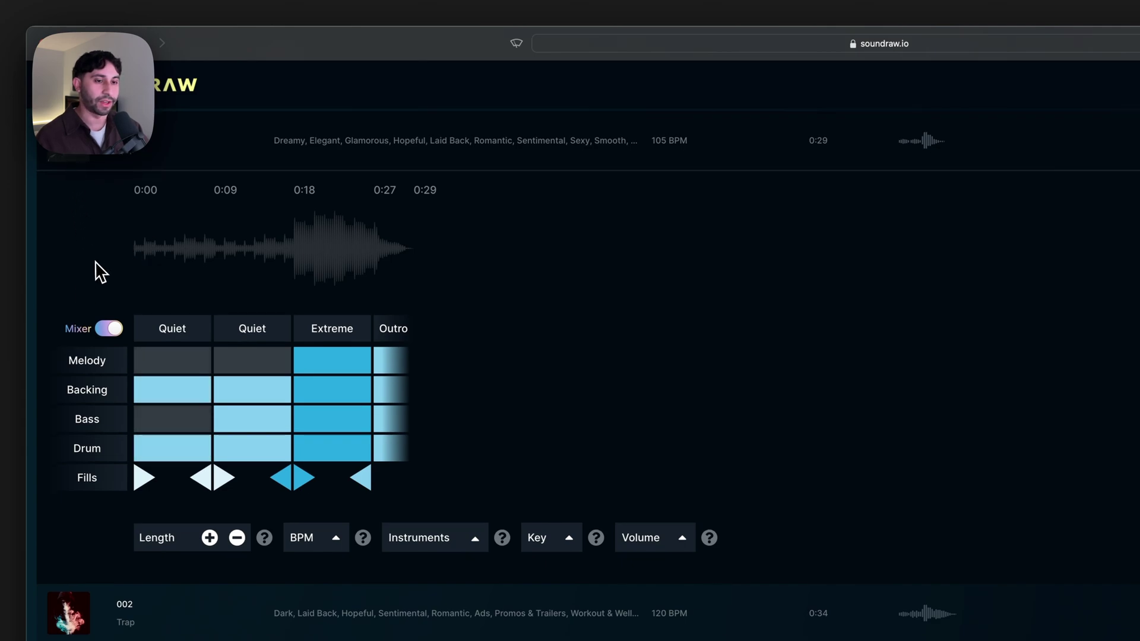
pyautogui.scroll(3, 95, 272)
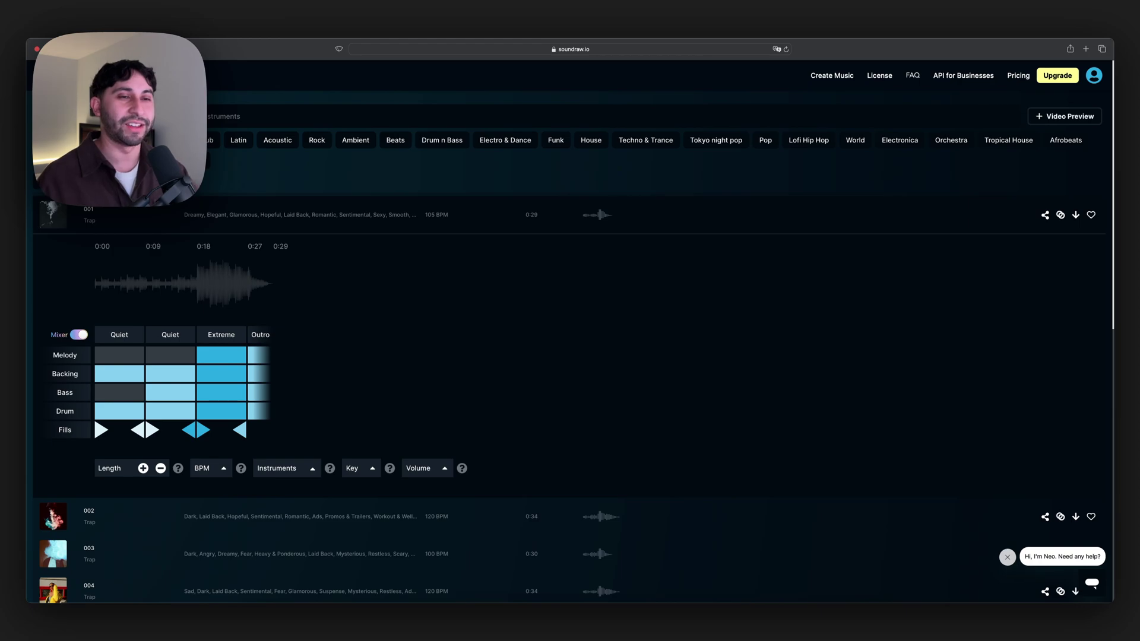
# Filter the Trap tracks by the Dark mood and play track 001 with its mixer open.
pyautogui.click(97, 118)
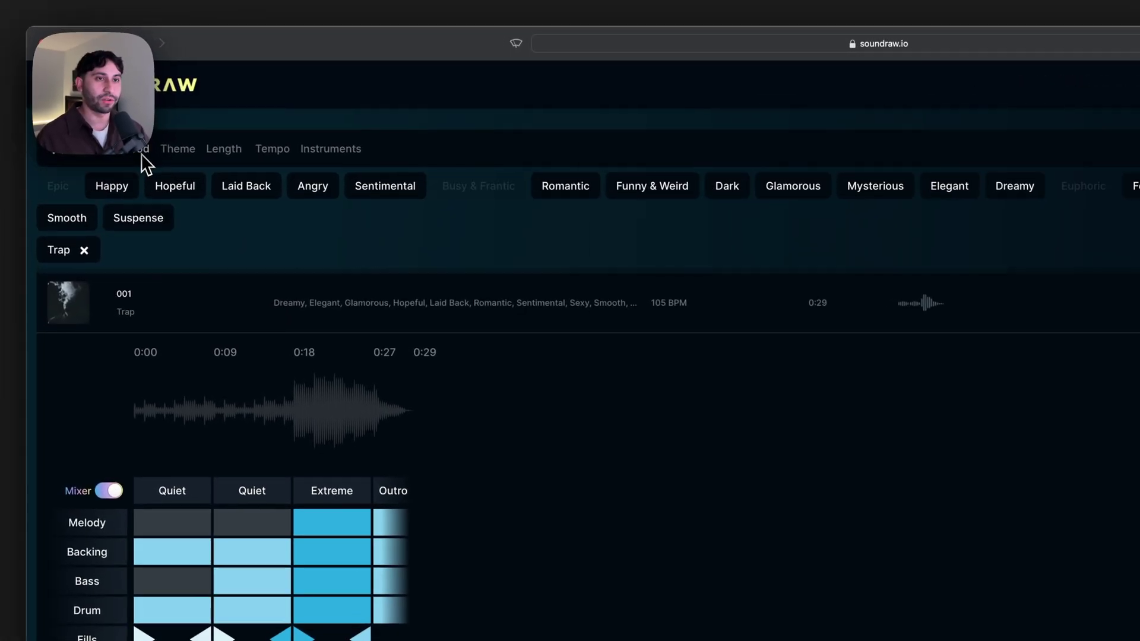
pyautogui.click(727, 186)
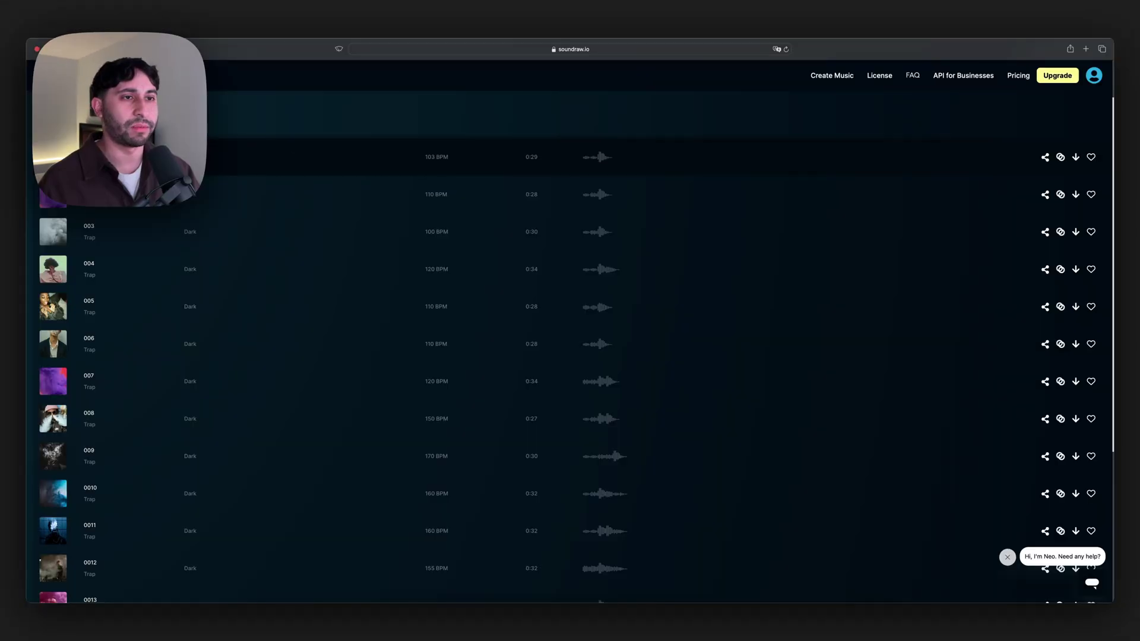
pyautogui.click(52, 156)
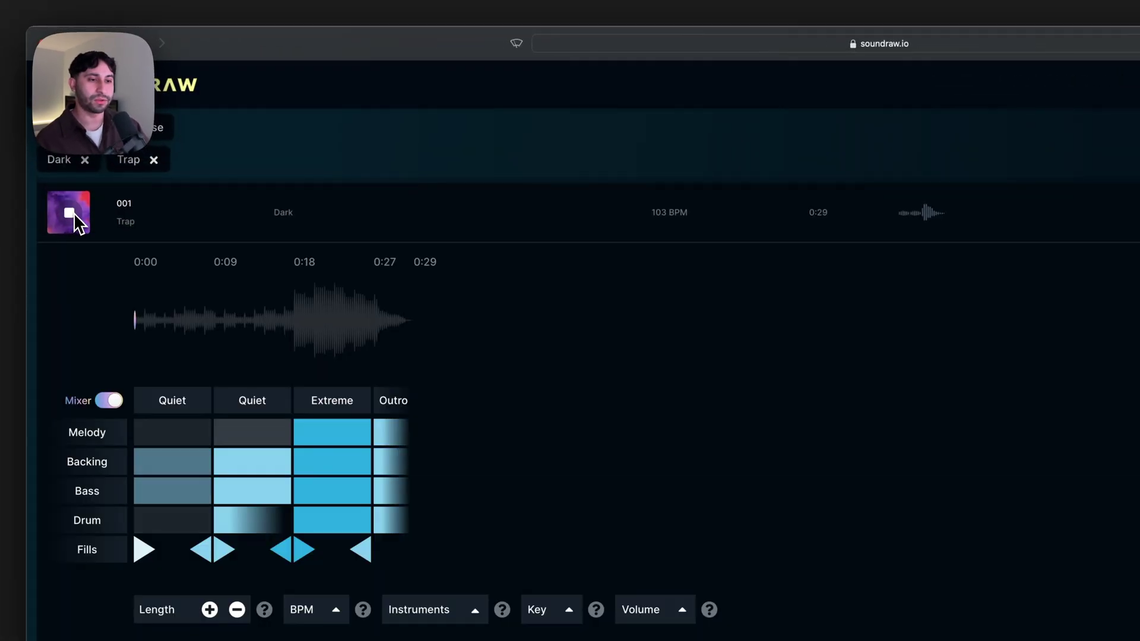
pyautogui.scroll(-2, 141, 205)
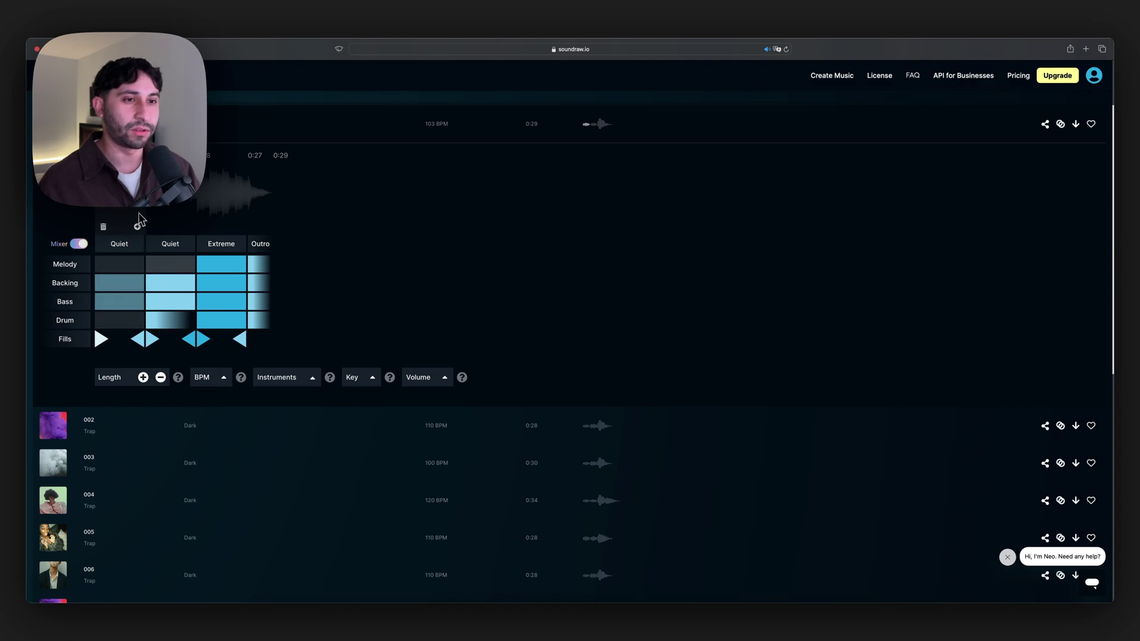
# Raise the first section of track 001 to Intense and boost its melody in the mixer to make it Extreme.
pyautogui.click(121, 240)
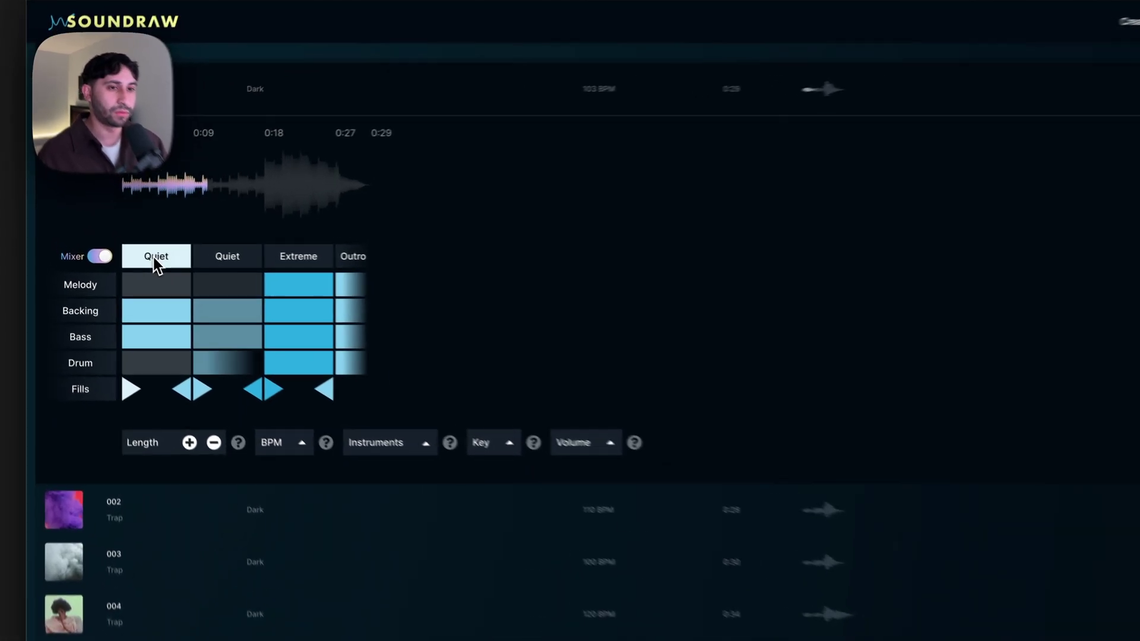
pyautogui.click(153, 257)
pyautogui.click(151, 254)
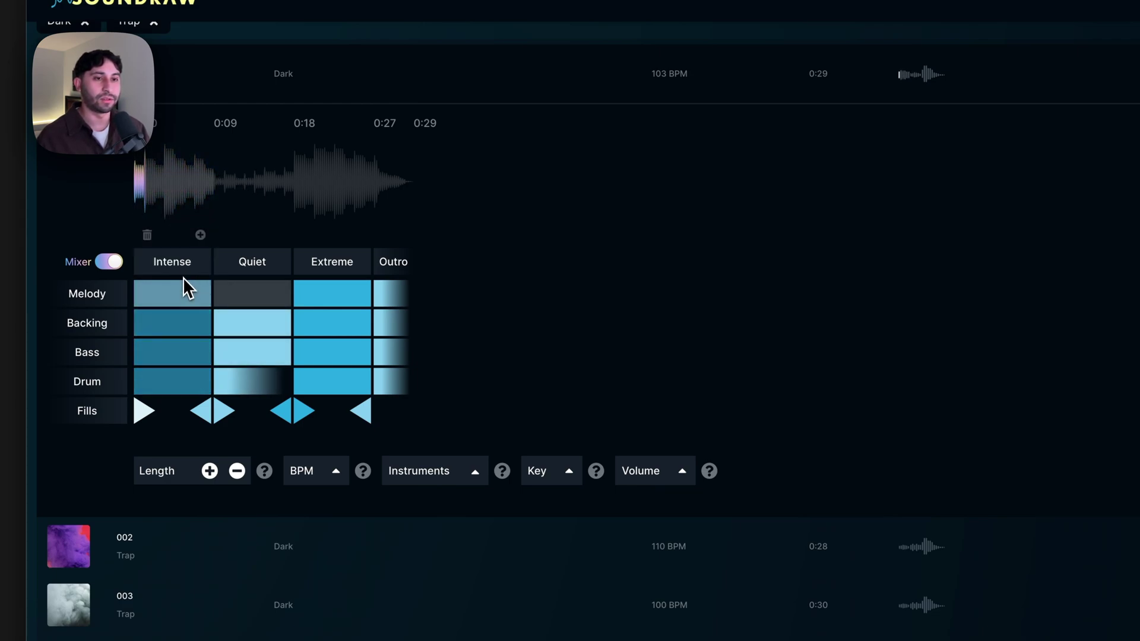
pyautogui.click(177, 293)
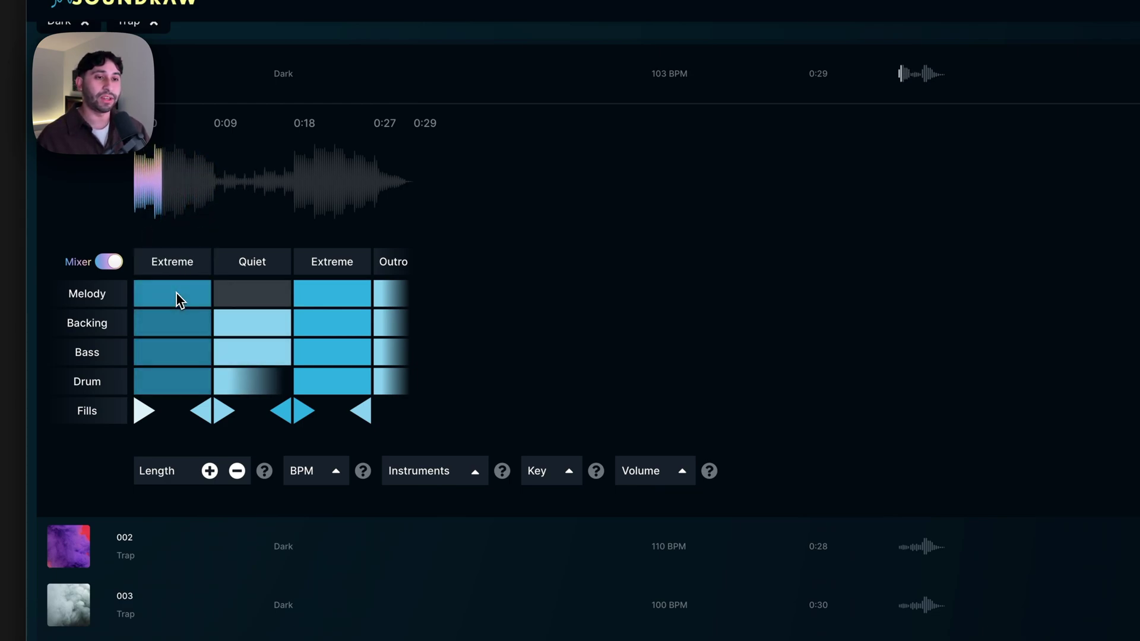
pyautogui.click(176, 293)
pyautogui.click(176, 330)
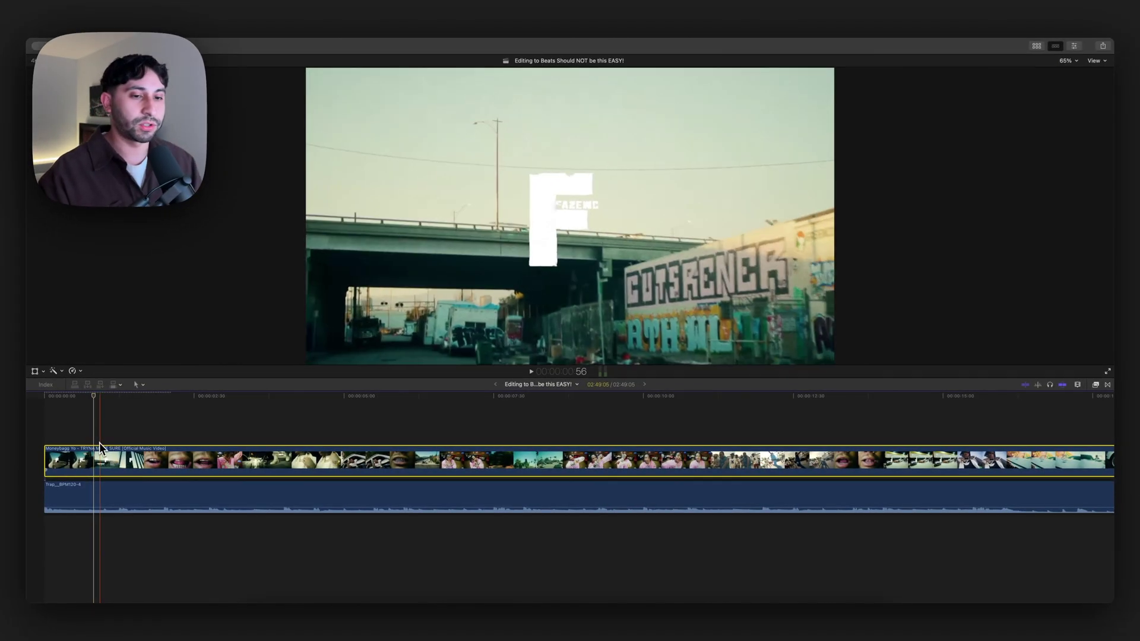
# Switch to Final Cut Pro and cut the first 1:47 off the music video clip, keeping the remainder at the timeline's start.
pyautogui.press('super+b')
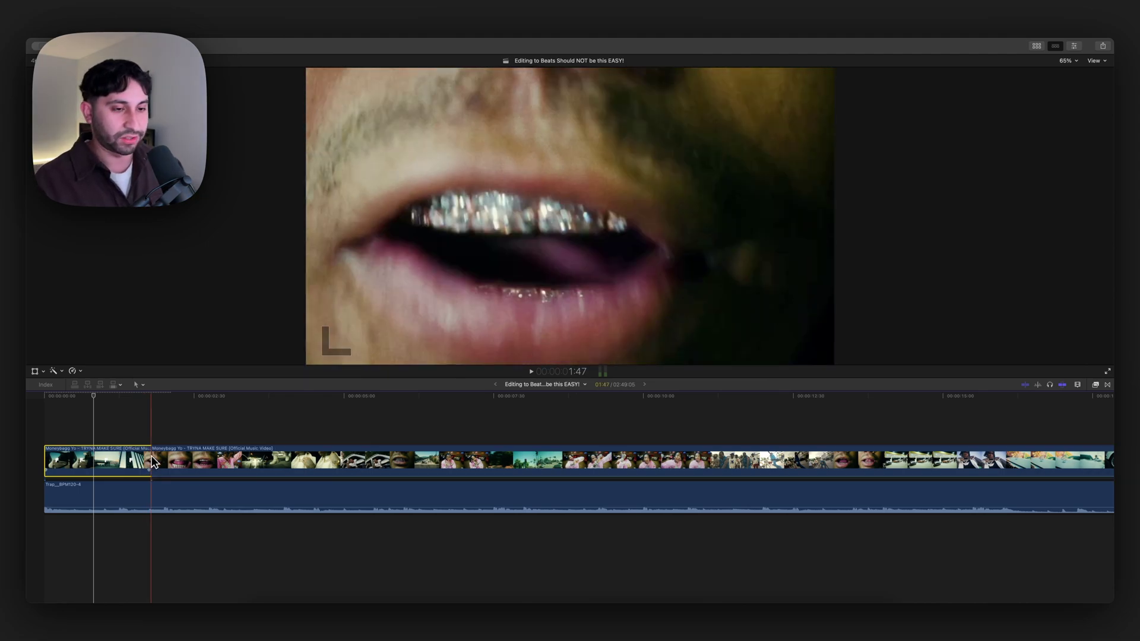
pyautogui.press('BackSpace')
pyautogui.moveTo(196, 459); pyautogui.dragTo(89, 456)
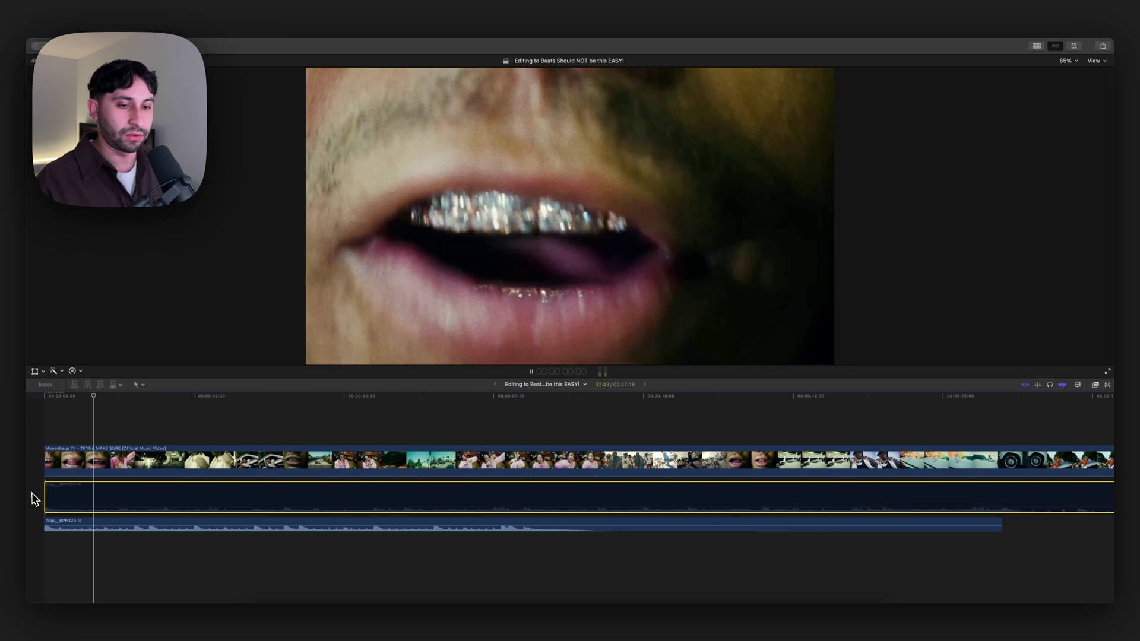
# Play the edit with Trap__BPM120-3, disable that audio clip, and enable and play Trap__BPM120-4 for comparison.
pyautogui.press('space')
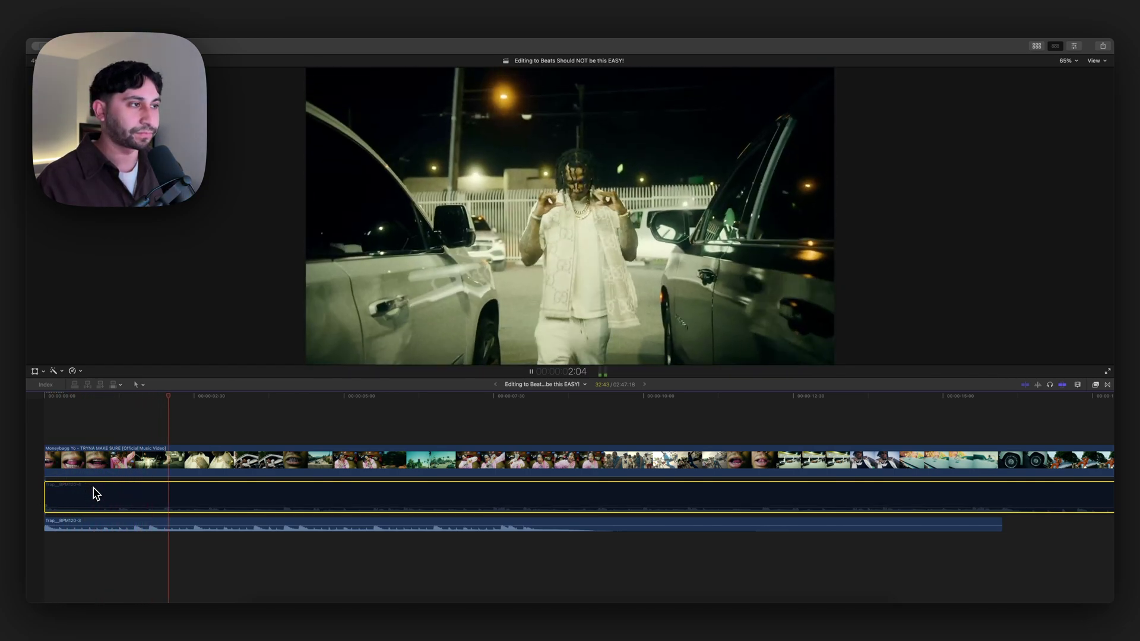
pyautogui.press('space')
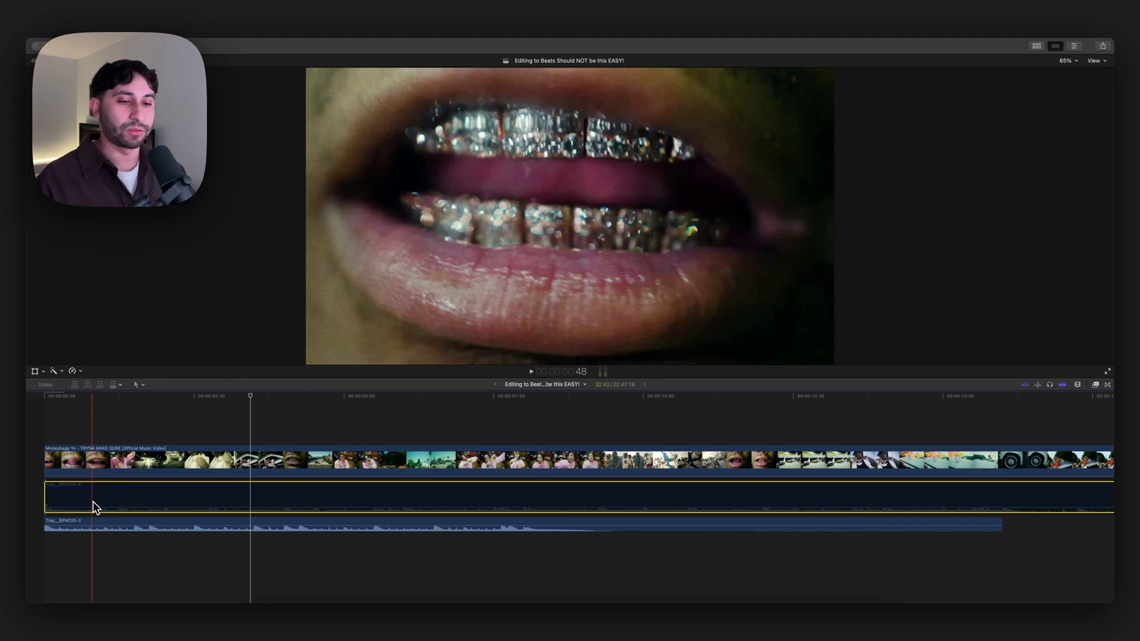
pyautogui.click(97, 527)
pyautogui.press('v')
pyautogui.click(94, 501)
pyautogui.press('v')
pyautogui.press('space')
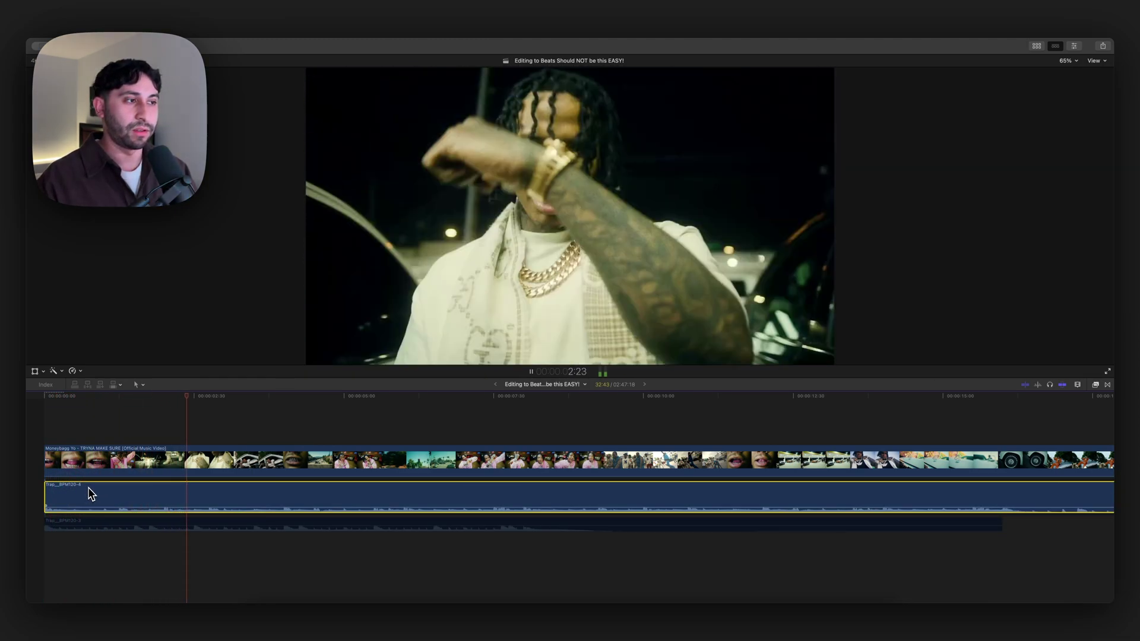
# Disable Trap__BPM120-4, re-enable Trap__BPM120-3 and play the edit from the start.
pyautogui.press('space')
pyautogui.press('v')
pyautogui.click(104, 525)
pyautogui.press('v')
pyautogui.press('space')
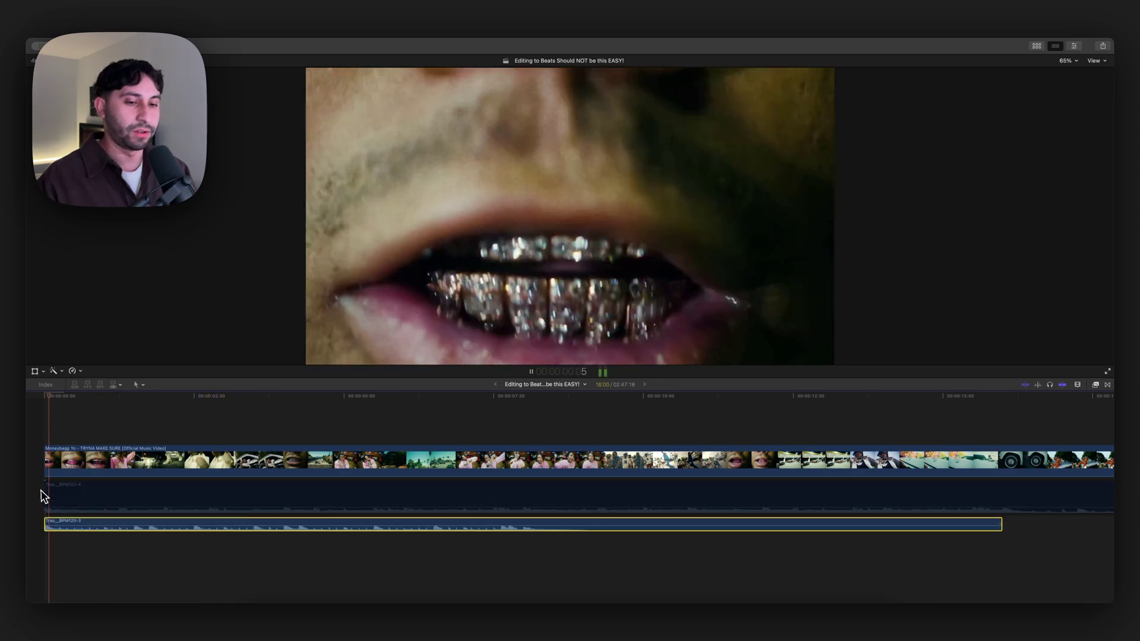
# Remove the disabled Trap__BPM120-4 audio clip and split the music video clip at 00:22.
pyautogui.click(114, 495)
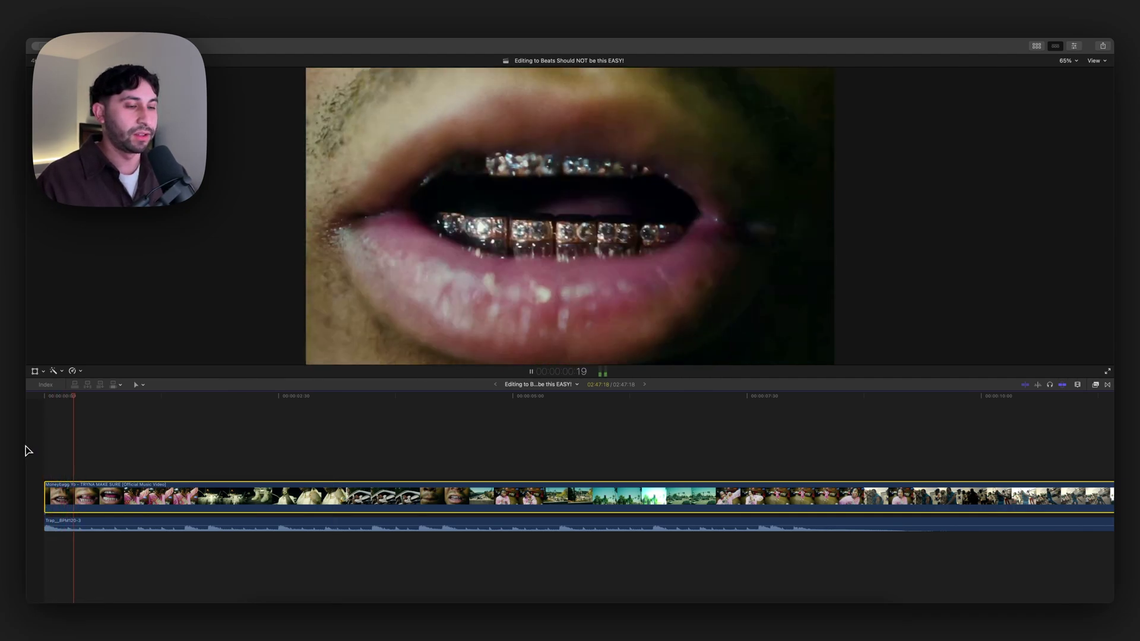
pyautogui.press('Home')
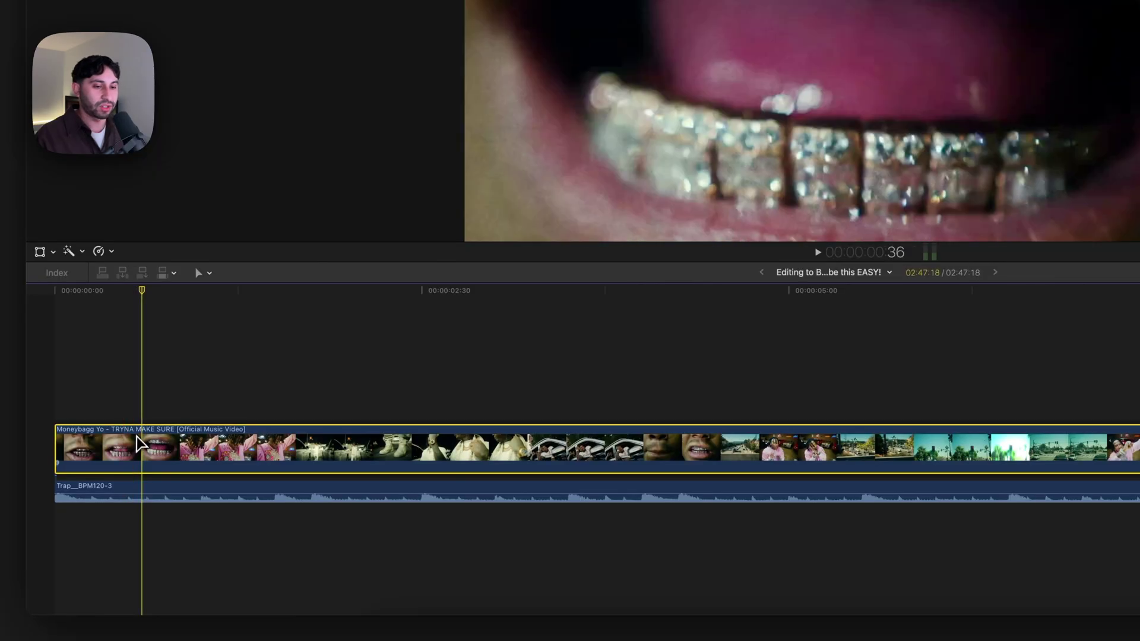
pyautogui.press('super+b')
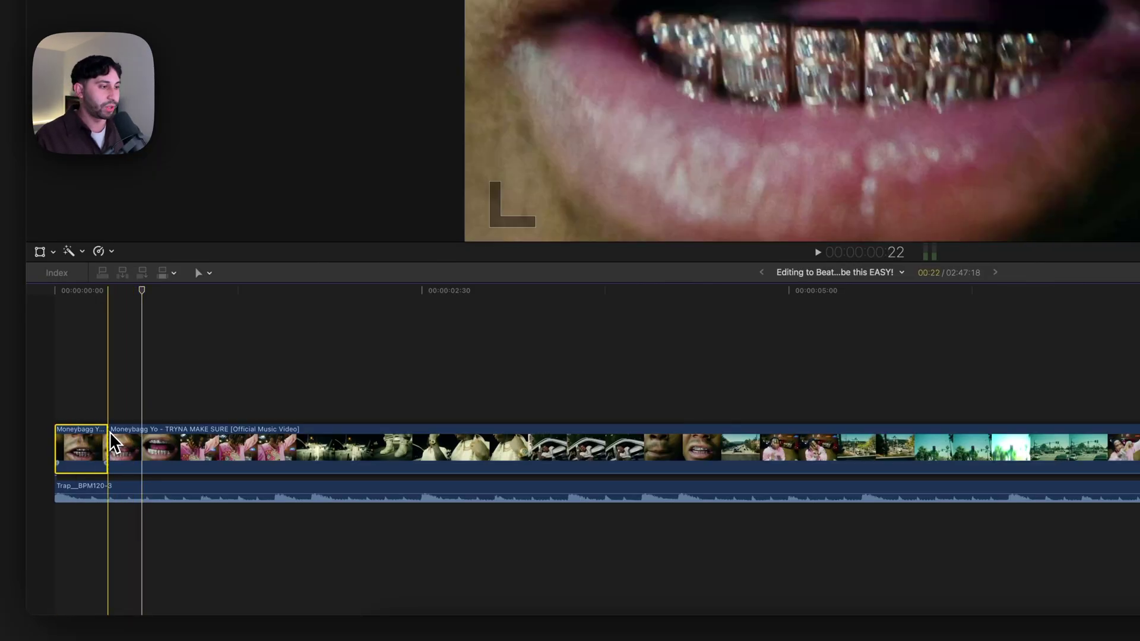
# Add a Flash transition at the start of the first clip, shorten it to 11 frames and play the result.
pyautogui.click(1104, 314)
pyautogui.click(1104, 317)
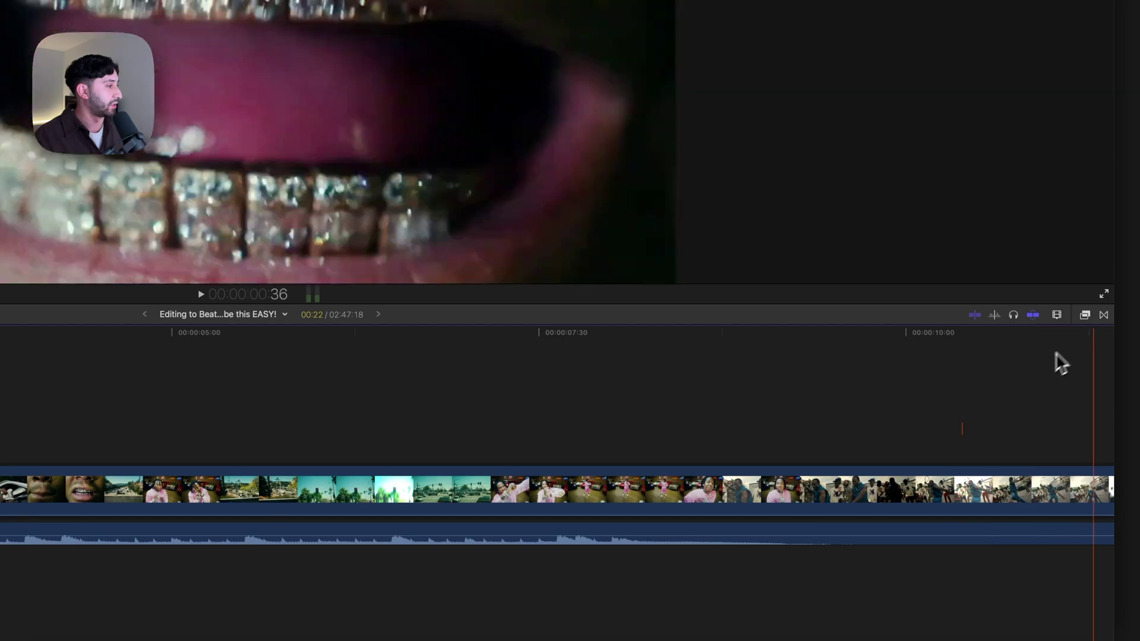
pyautogui.click(1105, 317)
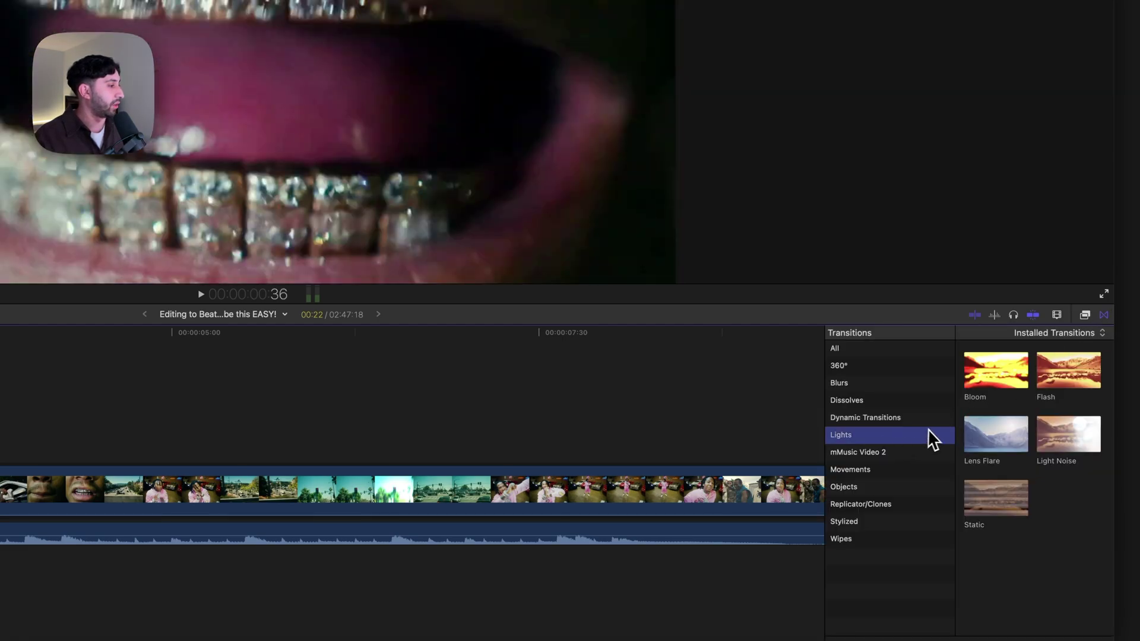
pyautogui.moveTo(1050, 385); pyautogui.dragTo(83, 451)
pyautogui.moveTo(108, 443); pyautogui.dragTo(81, 442)
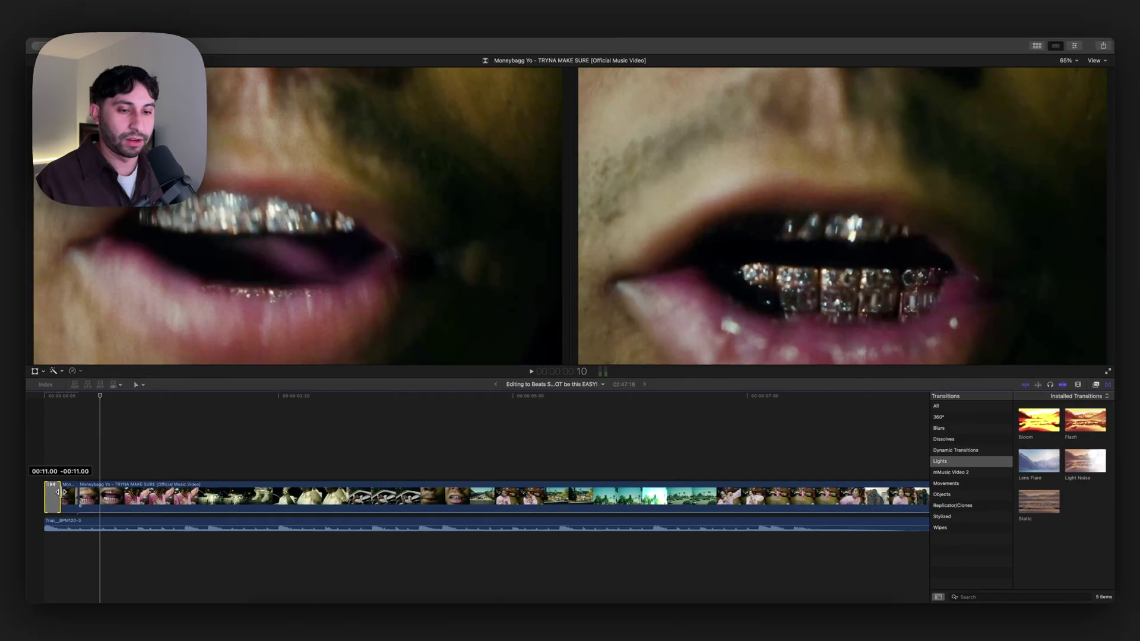
pyautogui.press('super+equal')
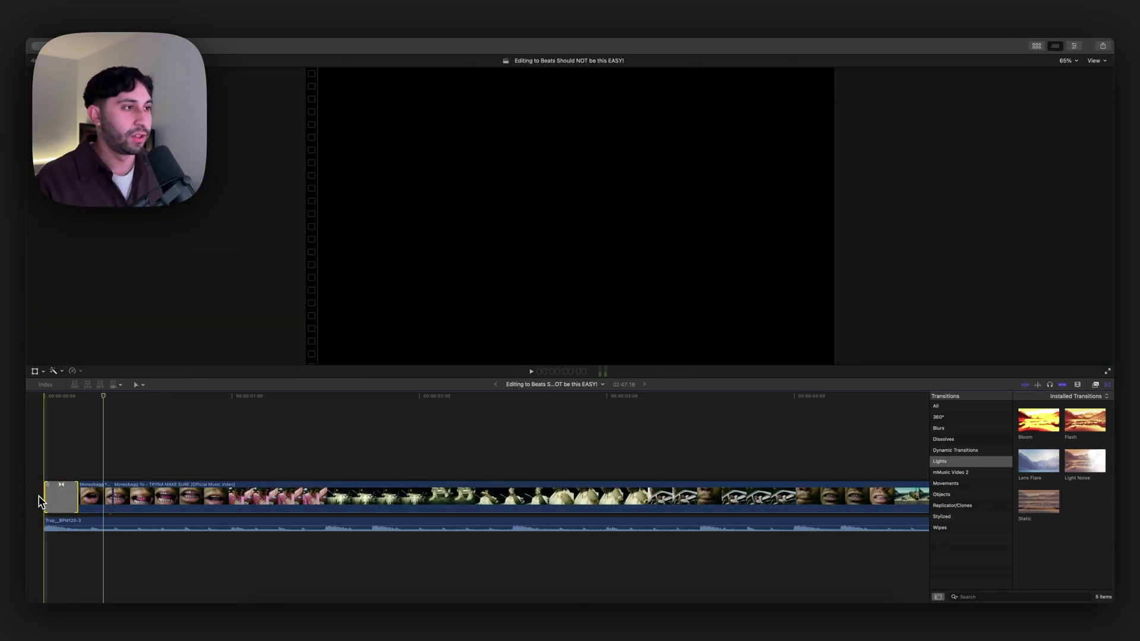
pyautogui.press('space')
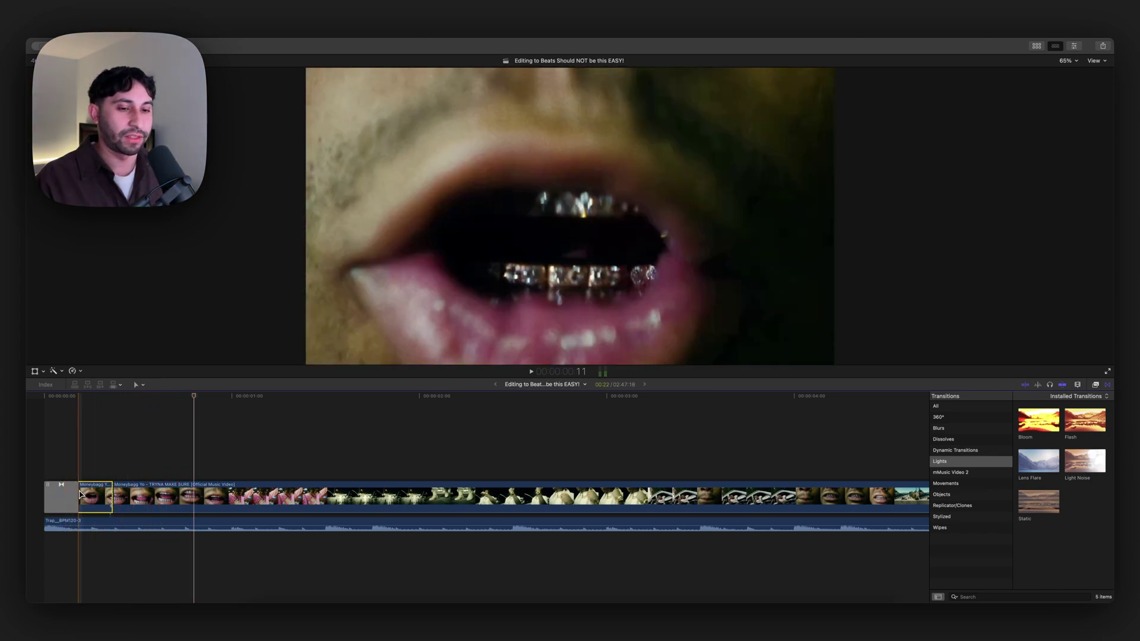
# Lengthen the Flash transition at the first clip's start slightly and play the edit again.
pyautogui.click(61, 495)
pyautogui.moveTo(78, 491); pyautogui.dragTo(89, 491)
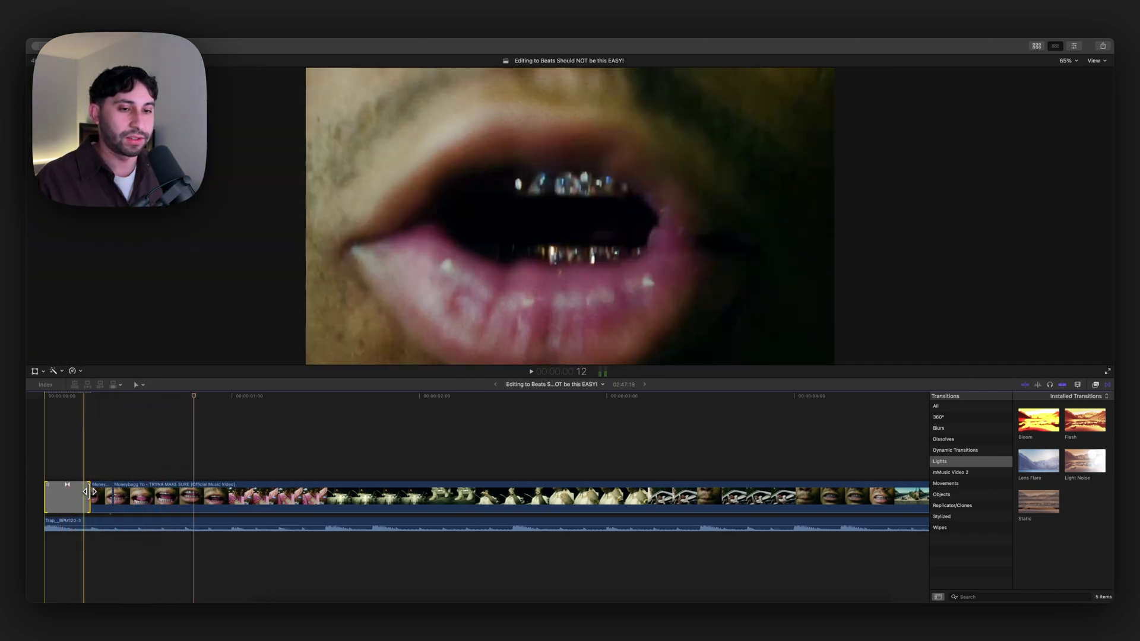
pyautogui.press('space')
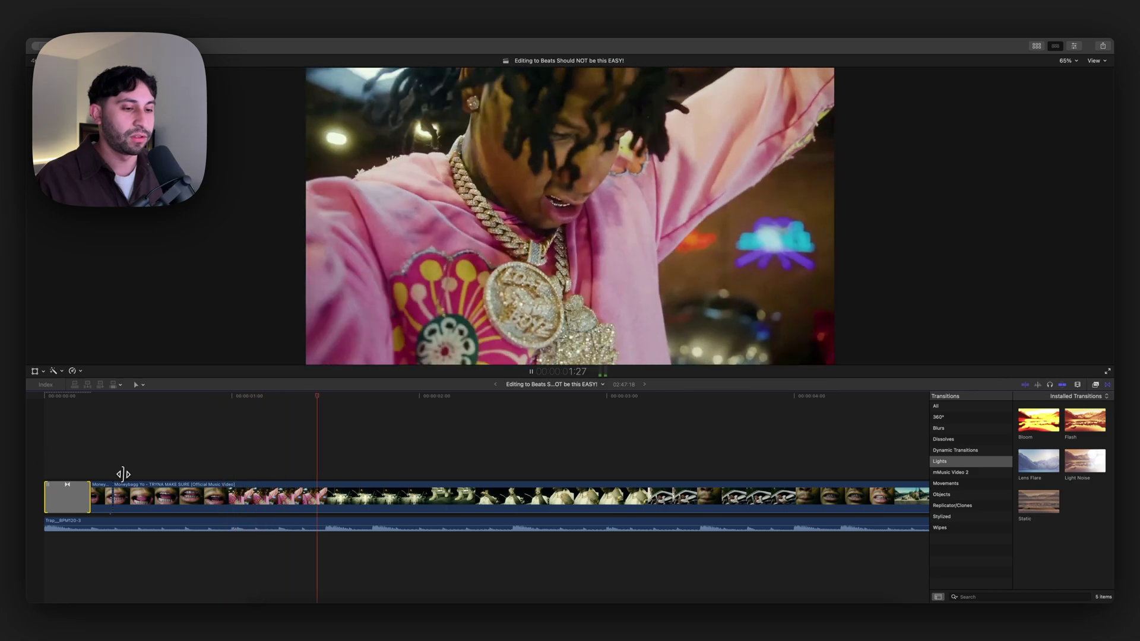
# Stop playback and split the music video clip on the beat at 1:29.
pyautogui.press('space')
pyautogui.click(322, 493)
pyautogui.press('super+b')
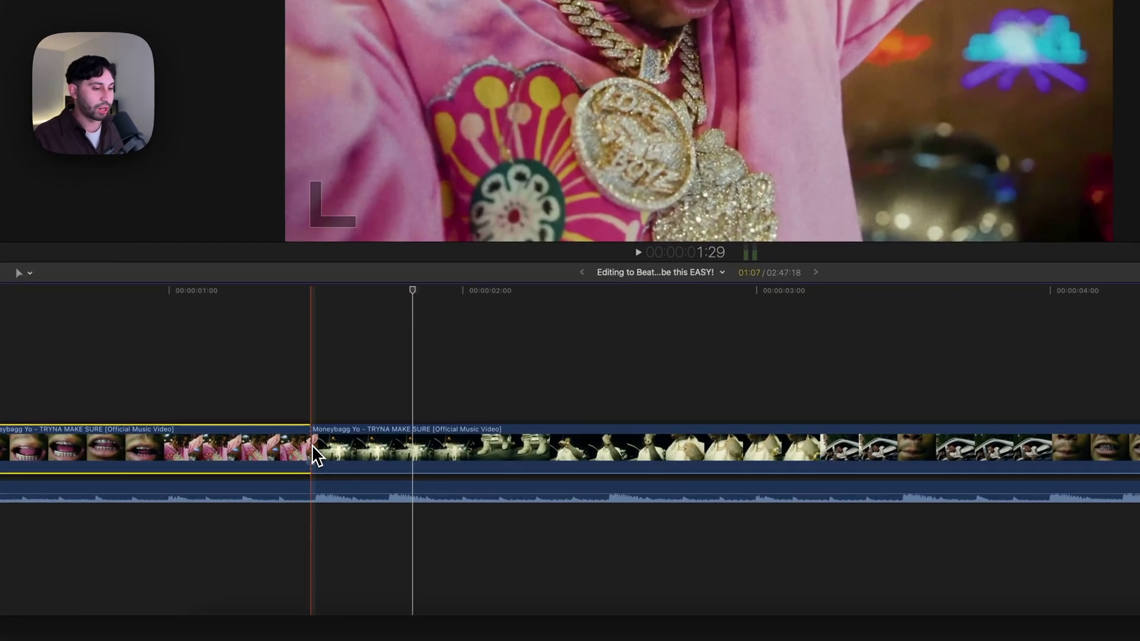
pyautogui.press('super+minus')
# Split the remaining footage at 3:15, try deleting the section between 1:29 and the cut, and undo the deletion.
pyautogui.click(314, 451)
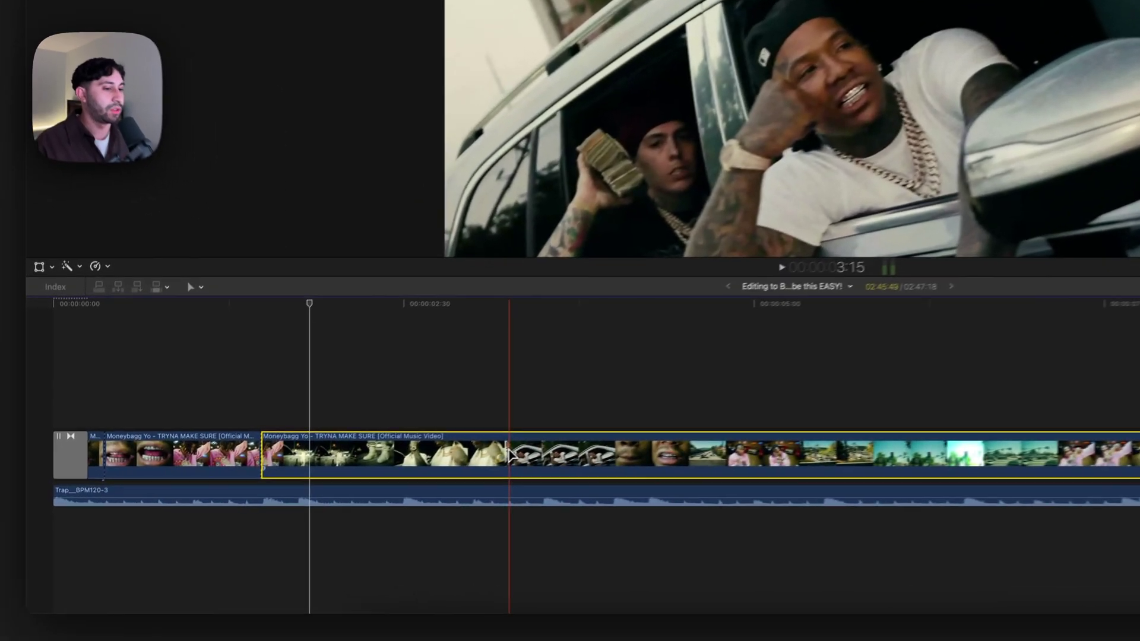
pyautogui.press('super+b')
pyautogui.press('BackSpace')
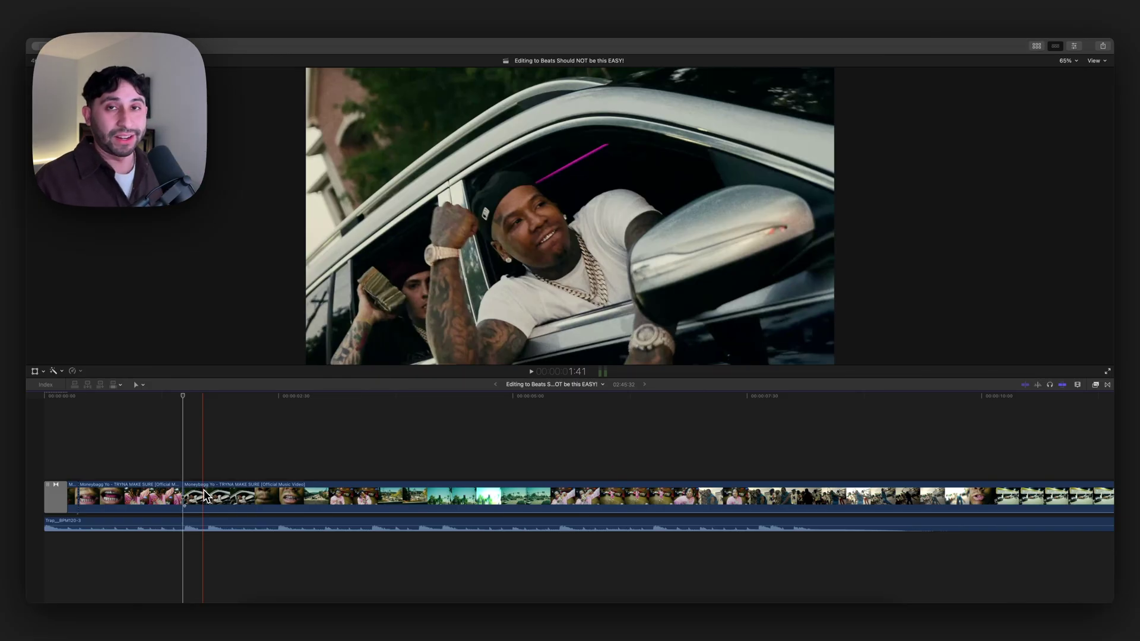
pyautogui.press('super+z')
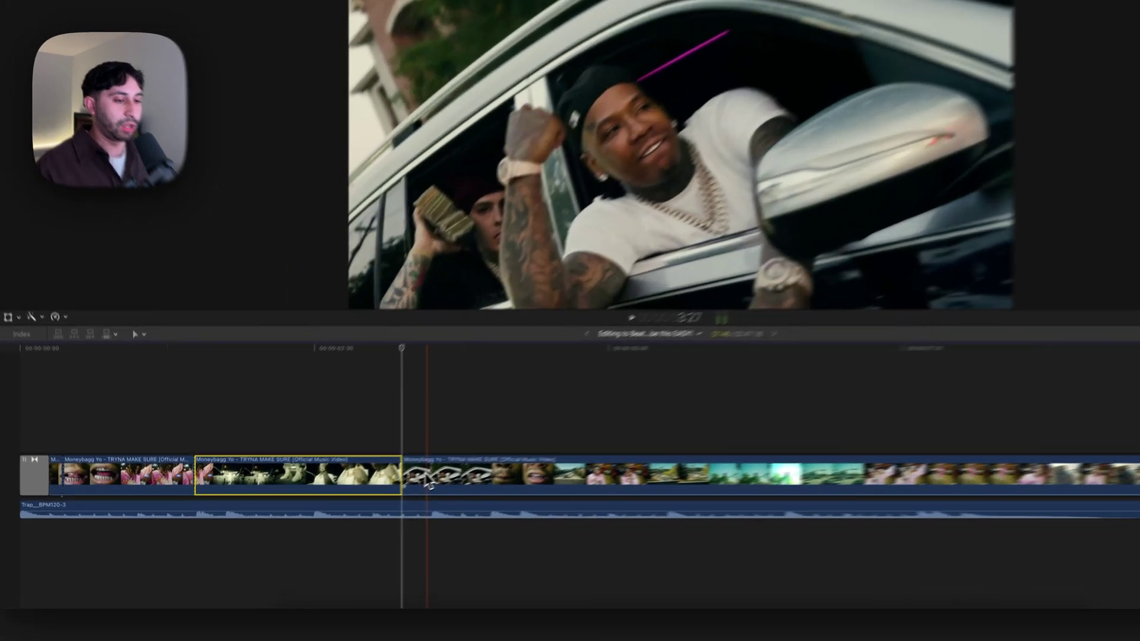
# Lift the footage after 3:15 above the main storyline as a connected clip and delete the section preceding it in the storyline.
pyautogui.moveTo(370, 497); pyautogui.dragTo(370, 460)
pyautogui.moveTo(501, 392); pyautogui.dragTo(502, 393)
pyautogui.click(499, 454)
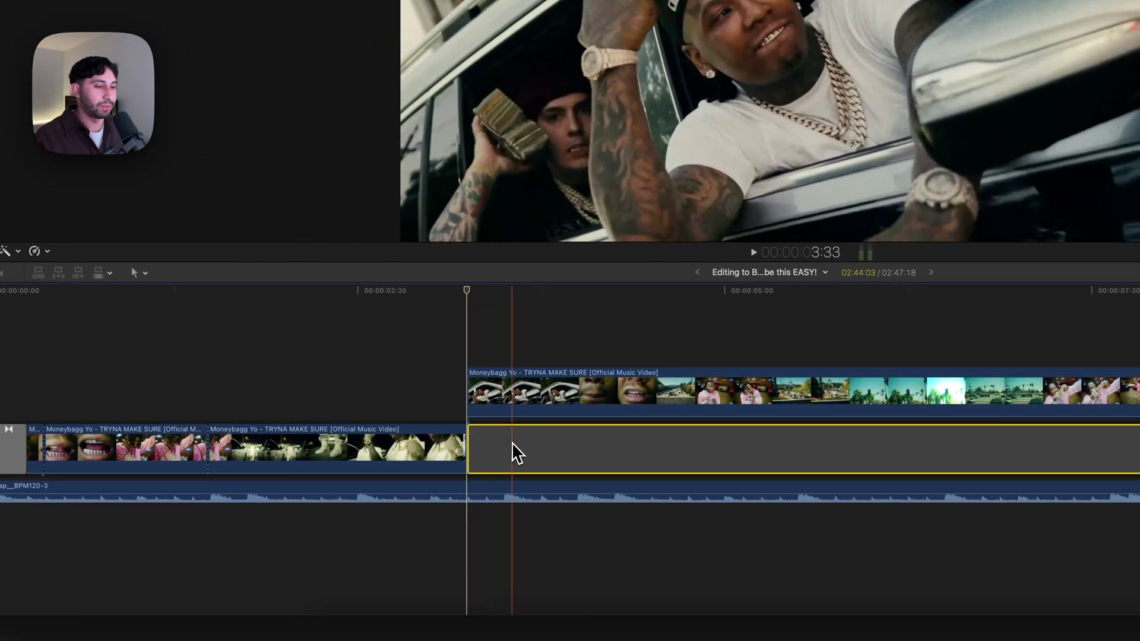
pyautogui.click(442, 461)
pyautogui.press('Delete')
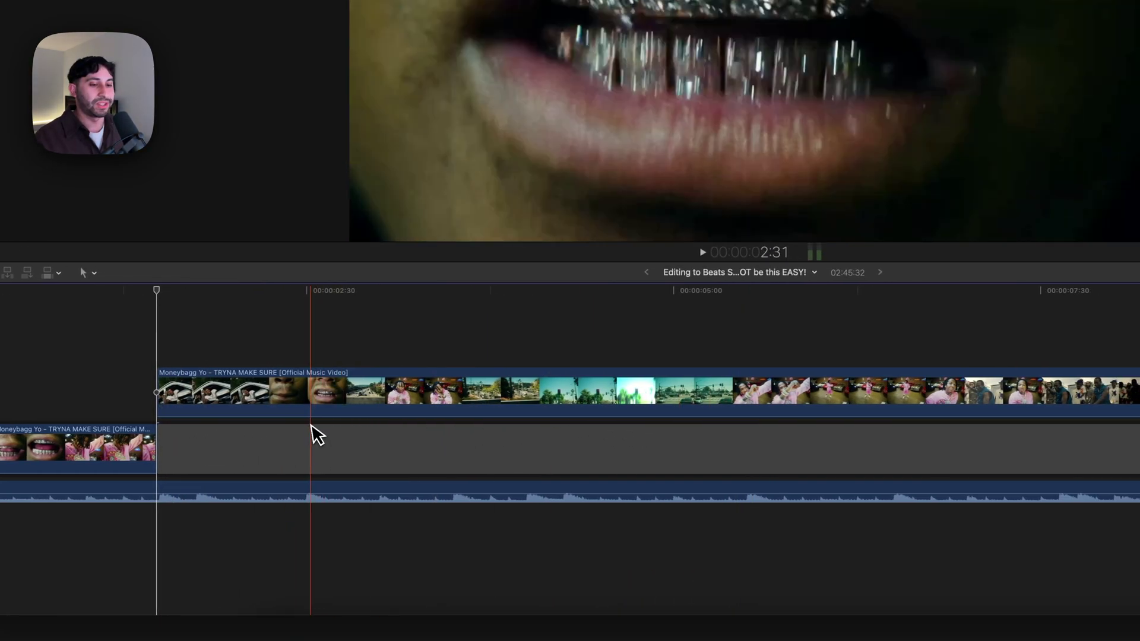
# Trim the connected clip's footage before the pink hoodie shot and move the remainder back to start at 1:29.
pyautogui.click(376, 446)
pyautogui.click(215, 354)
pyautogui.press('super+=')
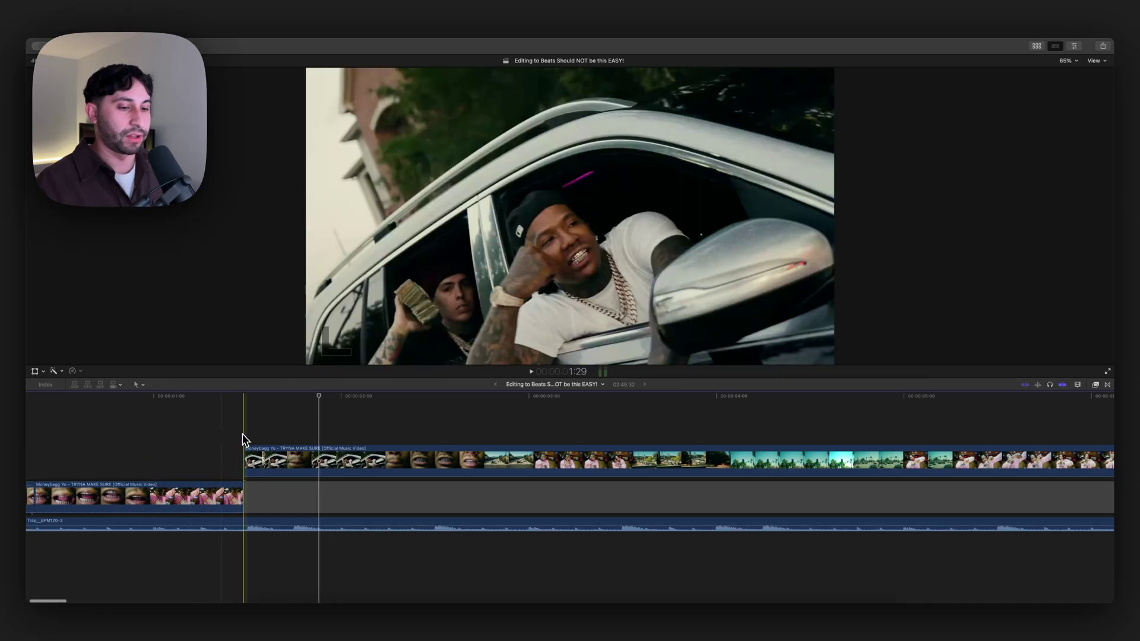
pyautogui.click(374, 459)
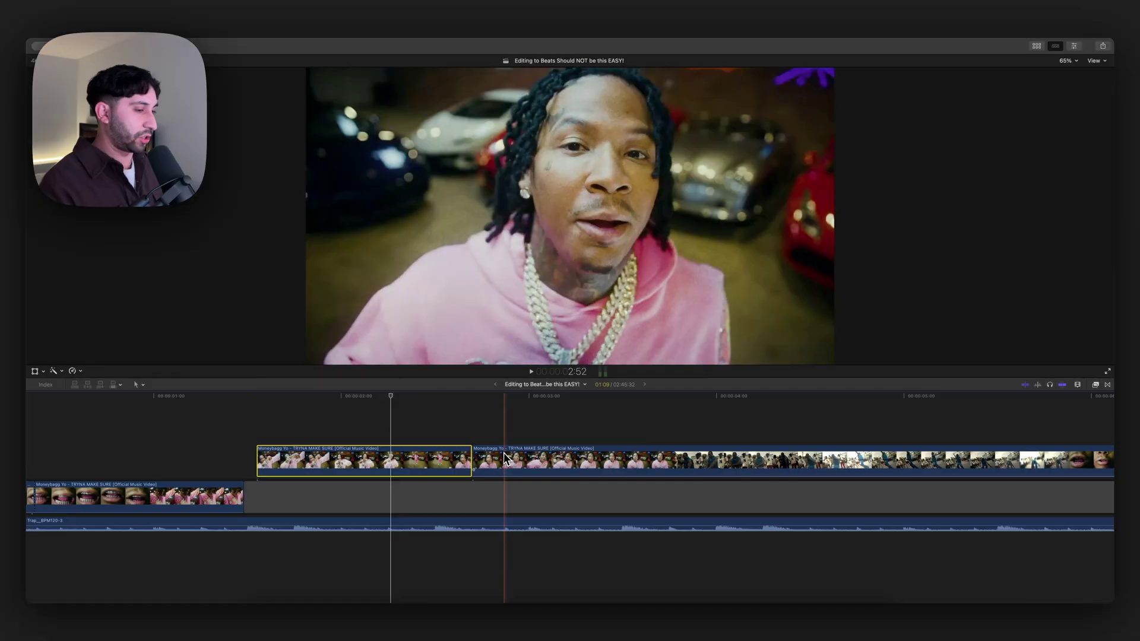
pyautogui.press('Delete')
pyautogui.moveTo(505, 459); pyautogui.dragTo(277, 454)
# Split the connected clip after the pink hoodie shot and before the gas station shot, and delete the footage between the cuts.
pyautogui.press('super+b')
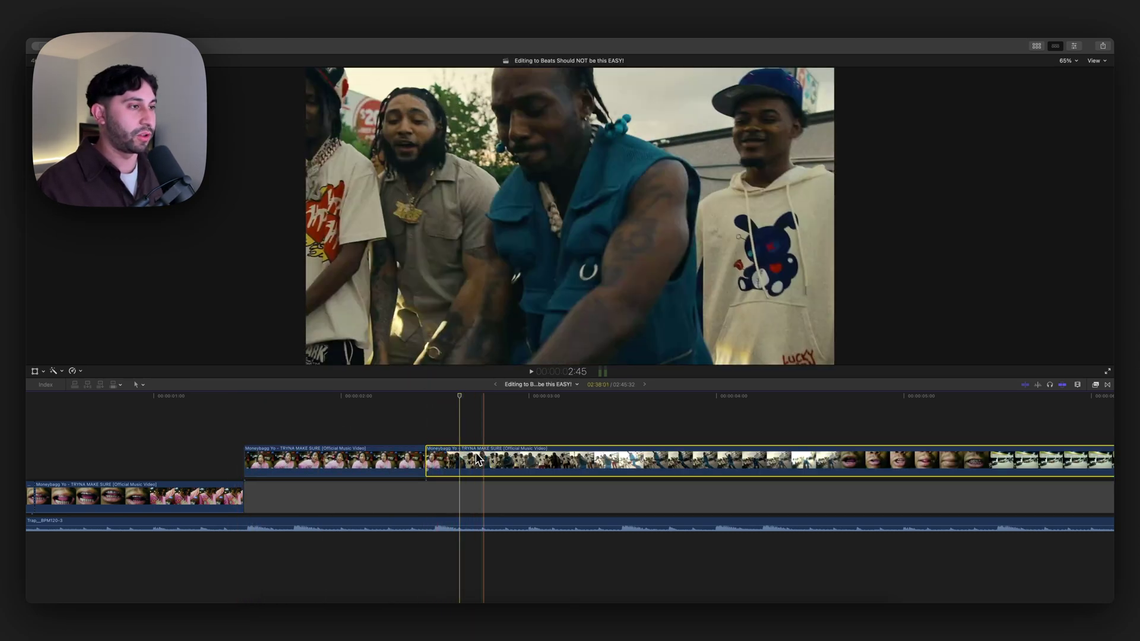
pyautogui.hscroll(7, 671, 452)
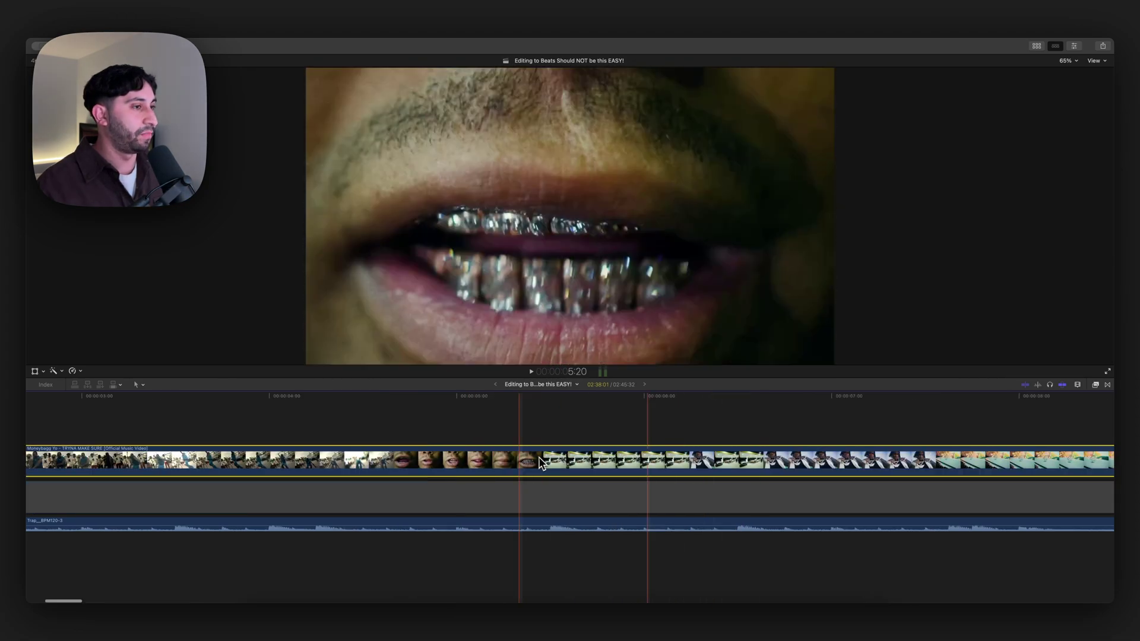
pyautogui.press('super+b')
pyautogui.hotkey('shift', 'Delete')
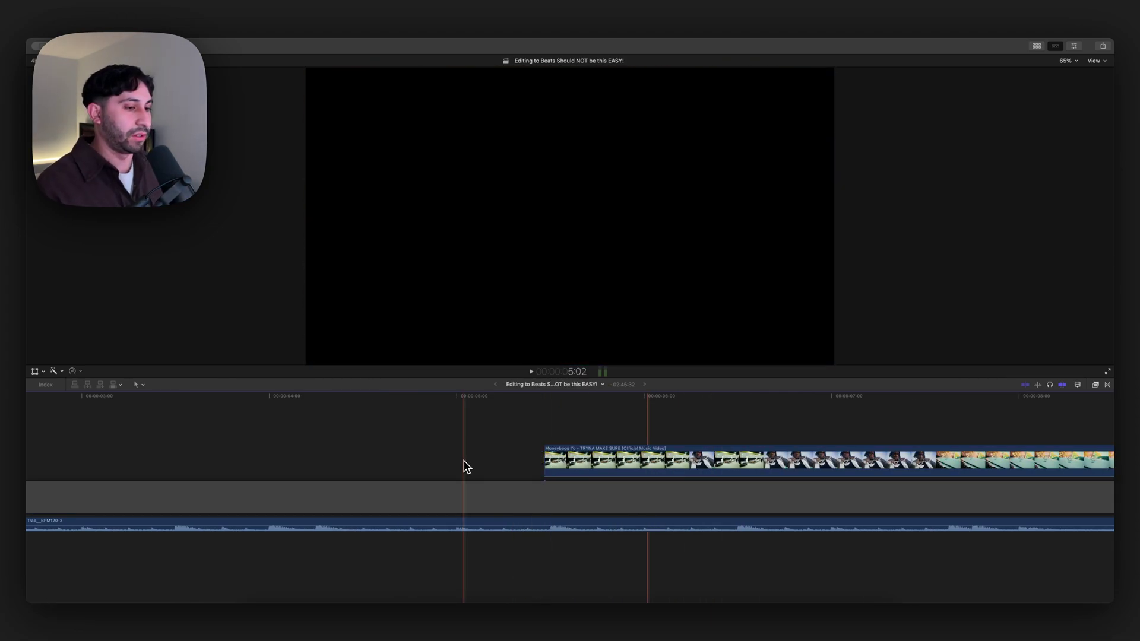
# Move the gas station clip back to the beat at 2:30 and extend the pink hoodie clip's end to meet it.
pyautogui.hscroll(-3, 466, 466)
pyautogui.moveTo(782, 457); pyautogui.dragTo(227, 445)
pyautogui.hscroll(-3, 226, 445)
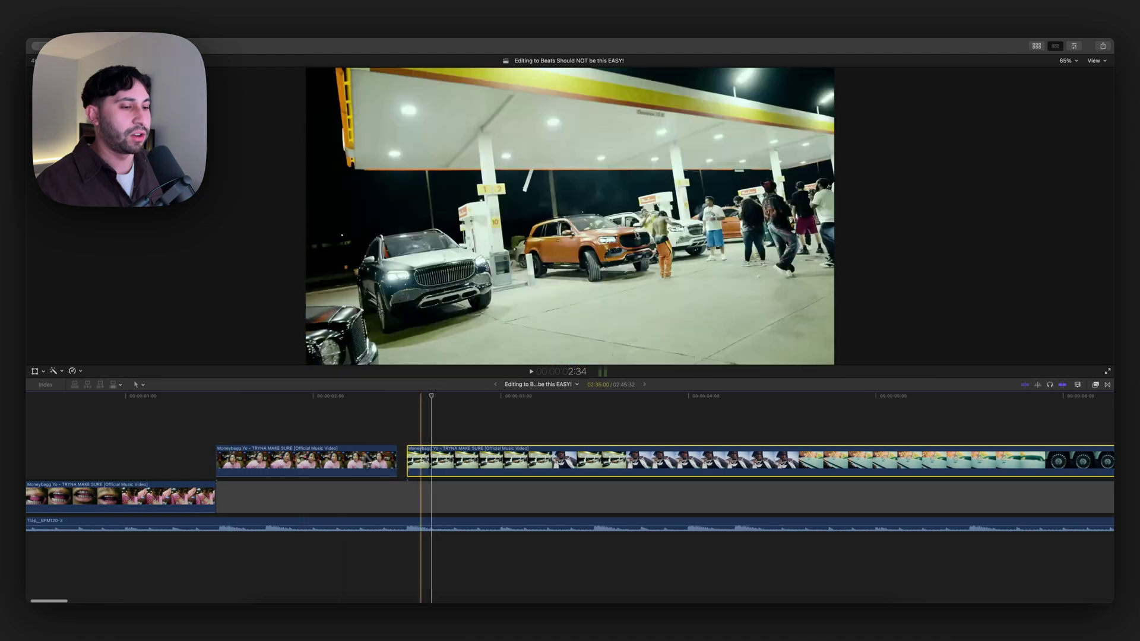
pyautogui.moveTo(391, 457); pyautogui.dragTo(399, 457)
pyautogui.click(385, 460)
pyautogui.hscroll(-2, 280, 475)
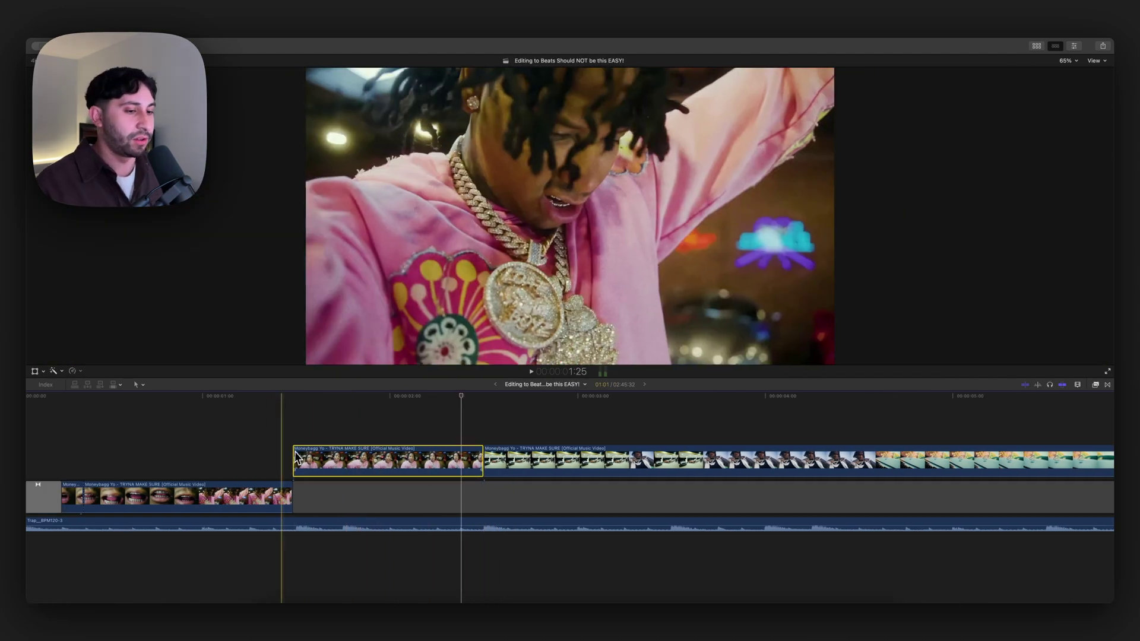
# Split the pink hoodie clip at 1:32, three frames after its start at 1:29.
pyautogui.hscroll(-1, 320, 478)
pyautogui.click(320, 400)
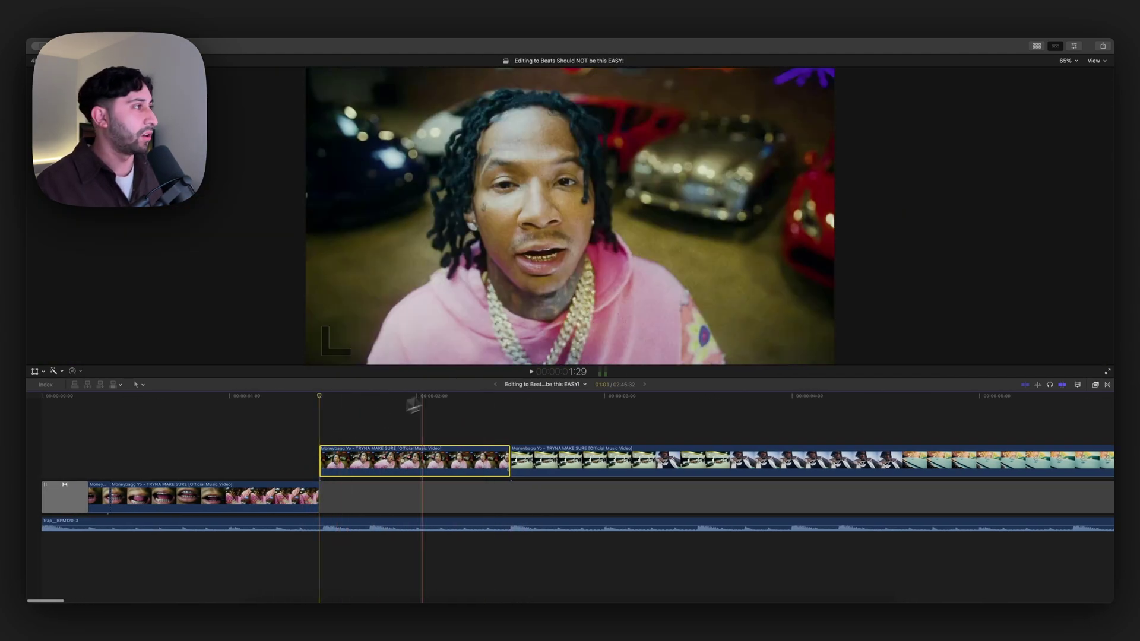
pyautogui.press('super+equal')
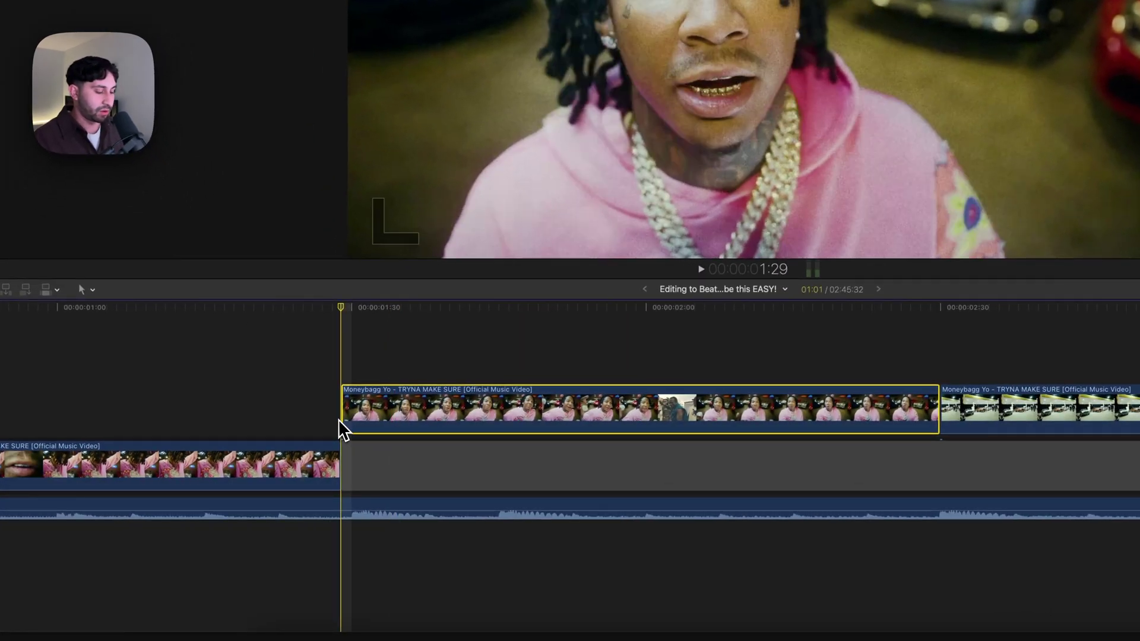
pyautogui.press('Right')
pyautogui.press('Right')
pyautogui.press('Right')
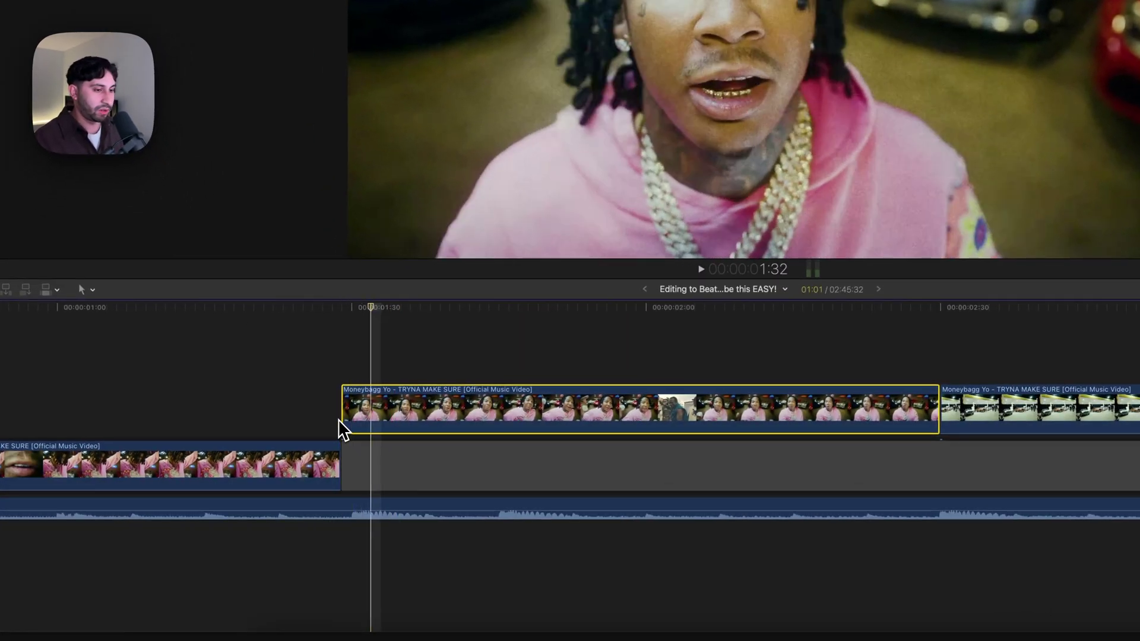
pyautogui.press('super+b')
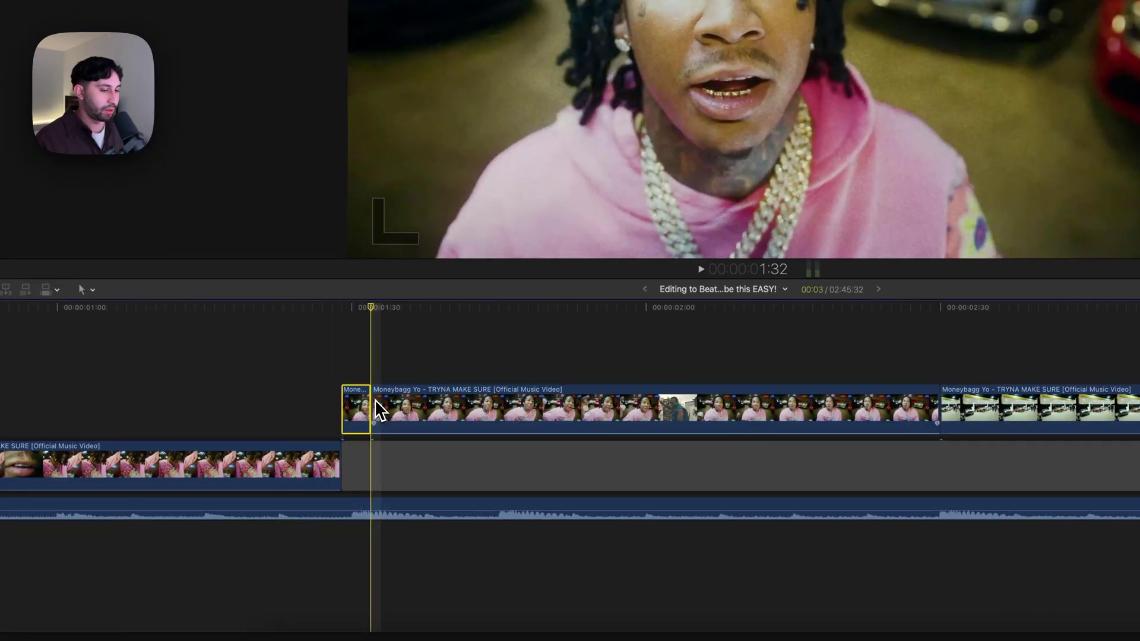
# Cut two more three-frame sections from the pink hoodie clip by splitting it at 1:35 and 1:38.
pyautogui.press('Right')
pyautogui.press('Right')
pyautogui.press('Right')
pyautogui.click(409, 409)
pyautogui.press('super+b')
pyautogui.press('Right')
pyautogui.press('Right')
pyautogui.press('Right')
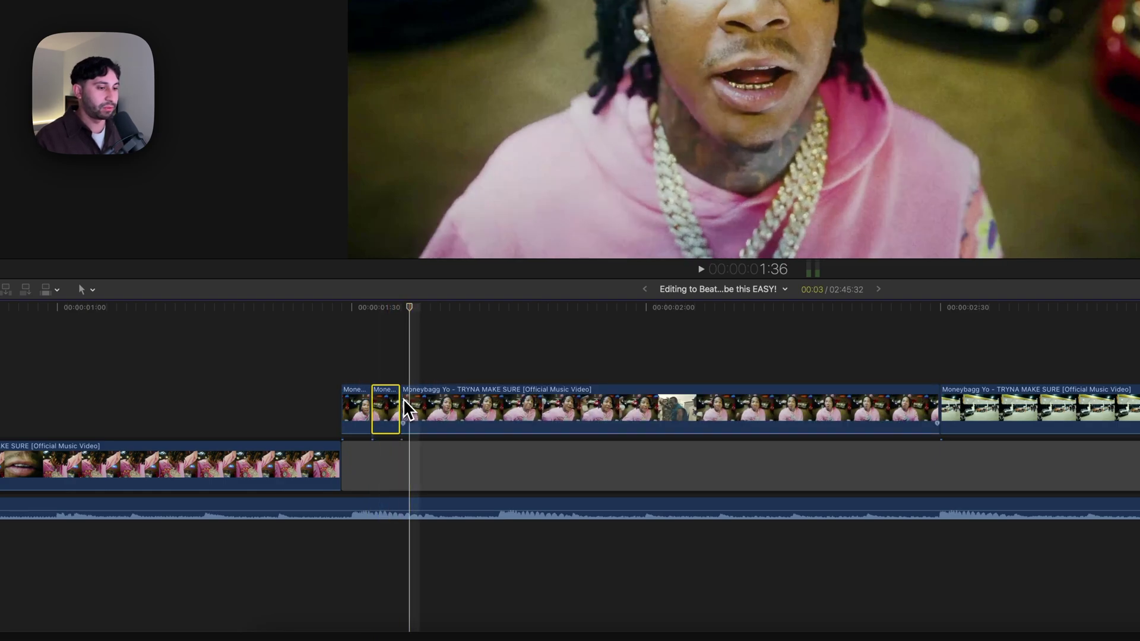
pyautogui.moveTo(438, 537); pyautogui.dragTo(369, 517)
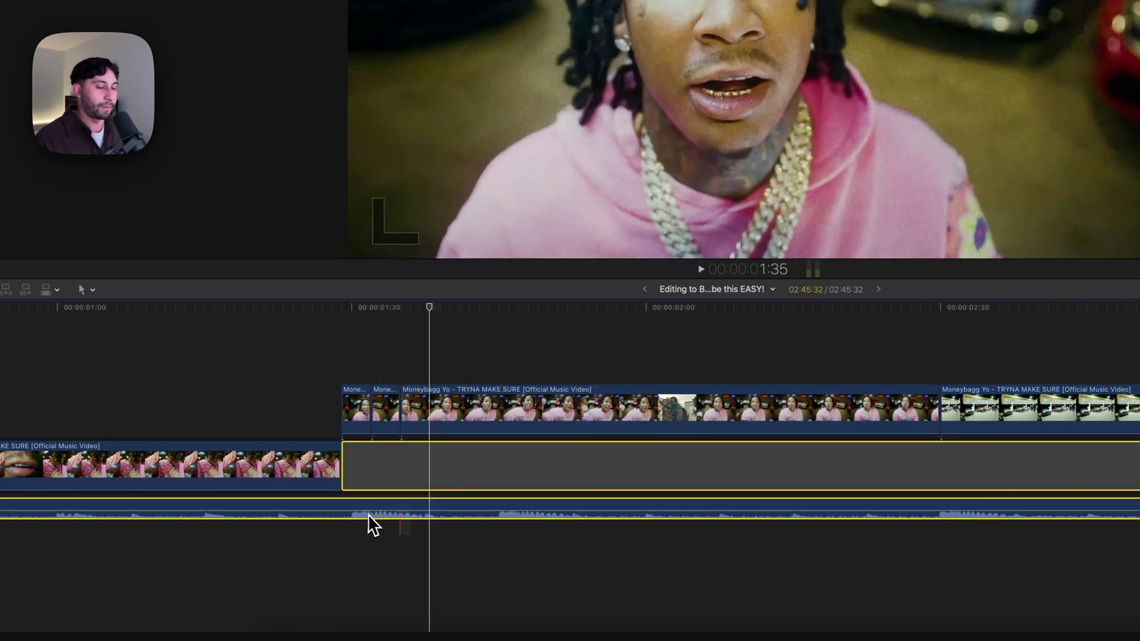
pyautogui.click(438, 415)
pyautogui.press('super+b')
# Set Scale (All) of the first three-frame section of the pink hoodie clip to 110%.
pyautogui.click(356, 409)
pyautogui.hscroll(-1, 318, 326)
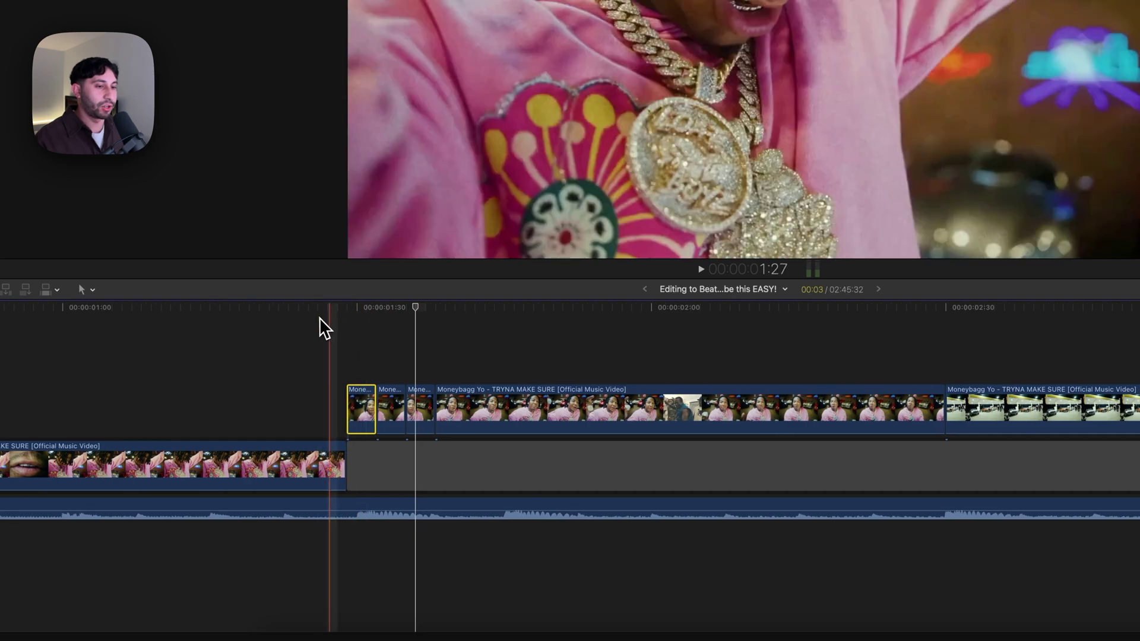
pyautogui.click(349, 307)
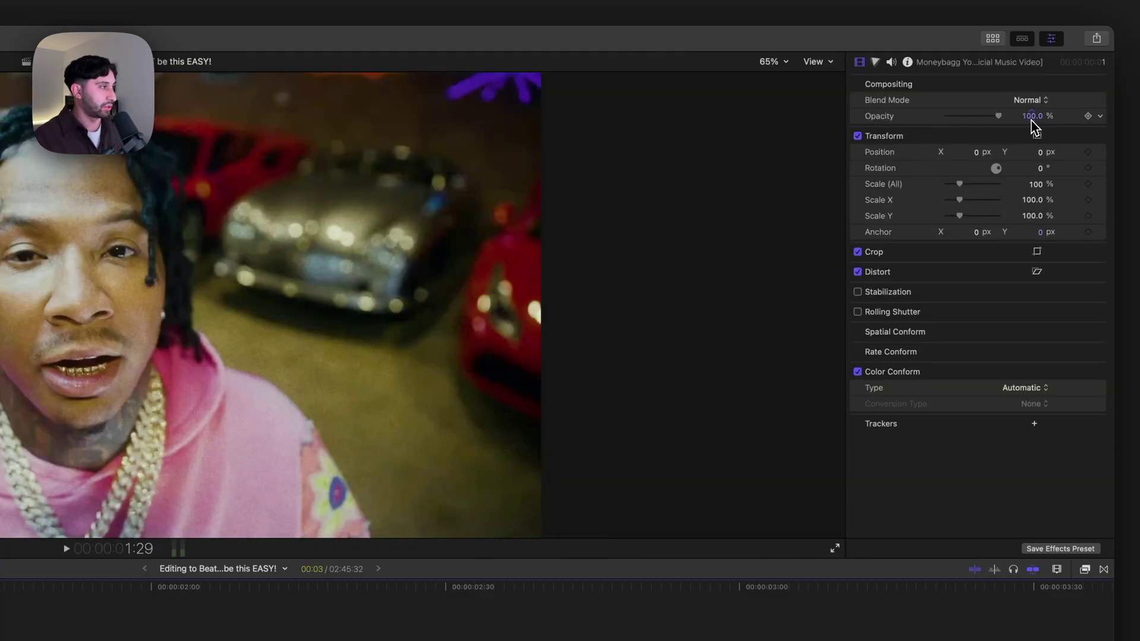
pyautogui.click(1031, 117)
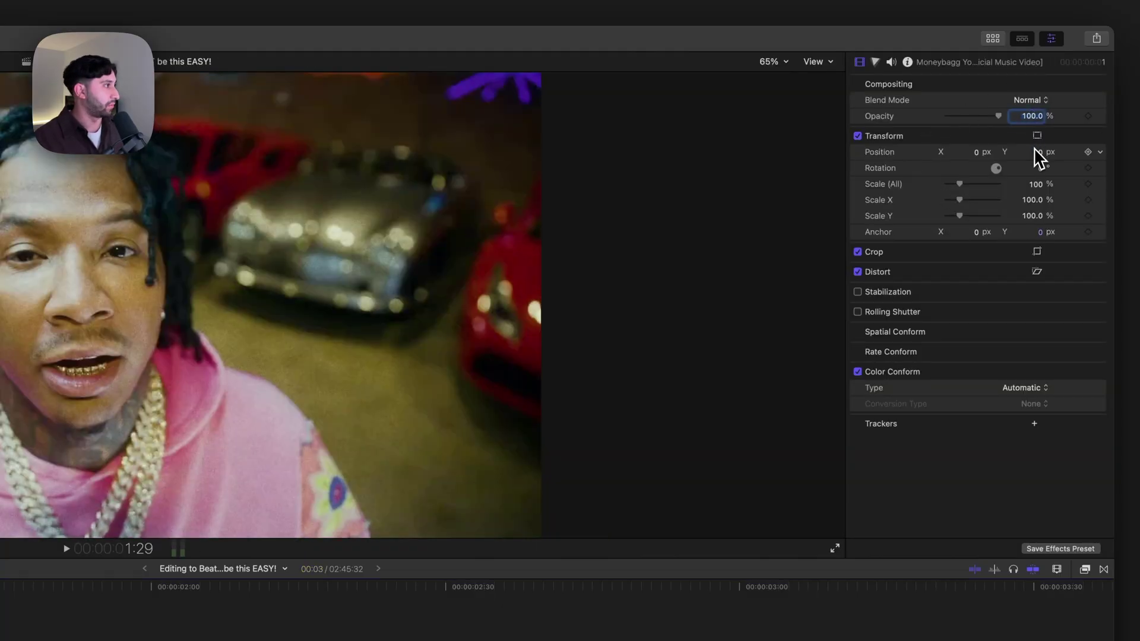
pyautogui.click(1034, 185)
pyautogui.write('110')
pyautogui.press('Return')
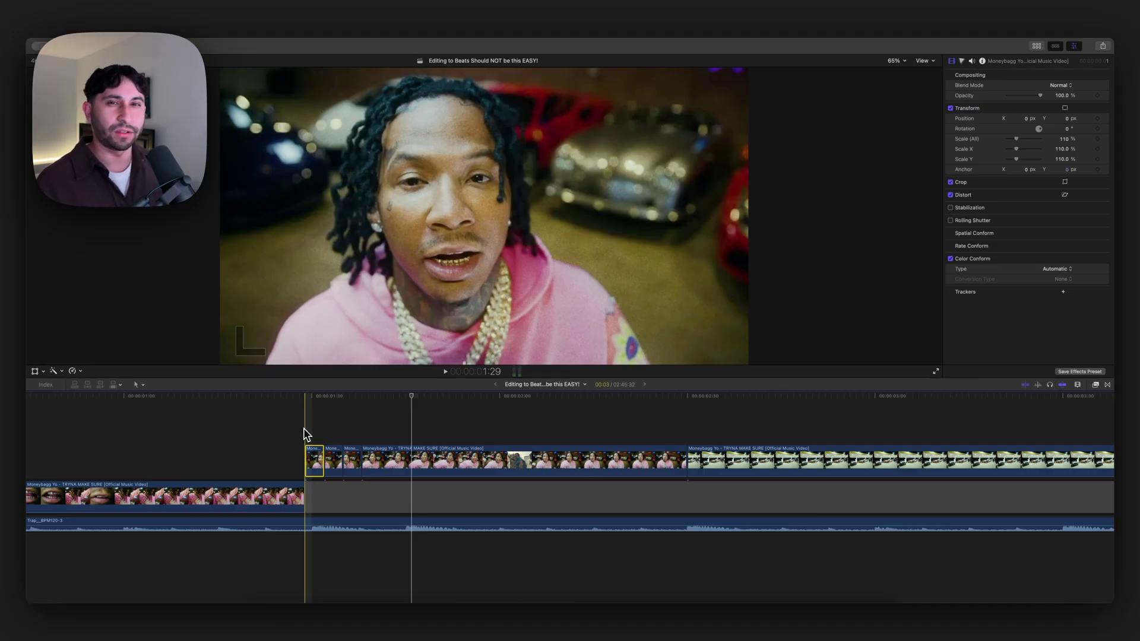
# Set Scale (All) of the third three-frame section, starting at 1:35, to 110%.
pyautogui.moveTo(304, 397); pyautogui.dragTo(363, 375)
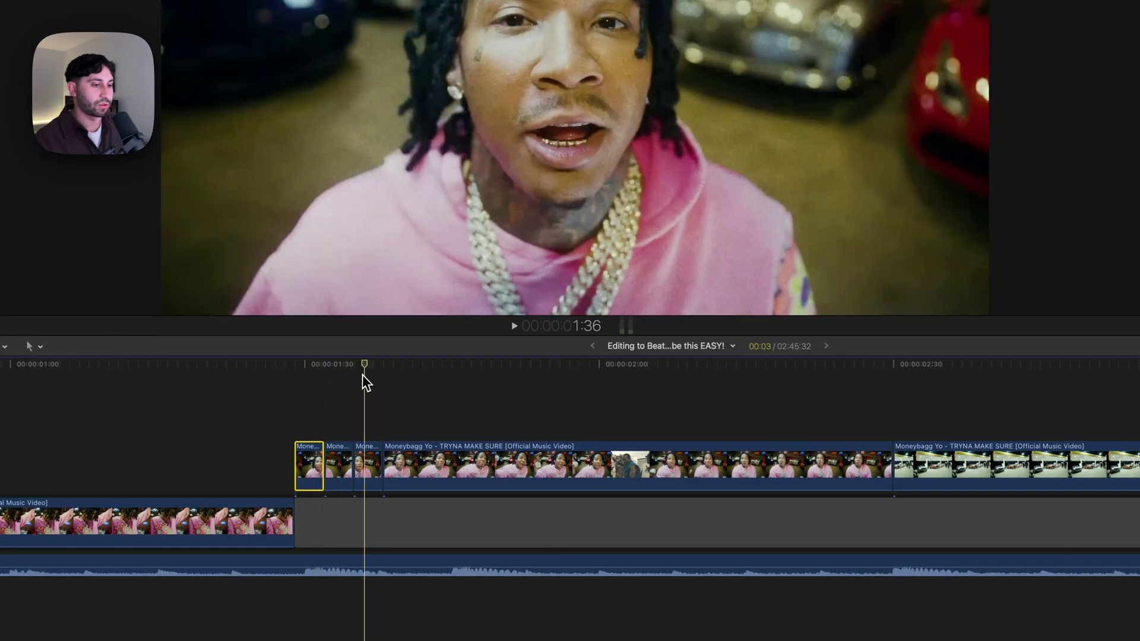
pyautogui.press('c')
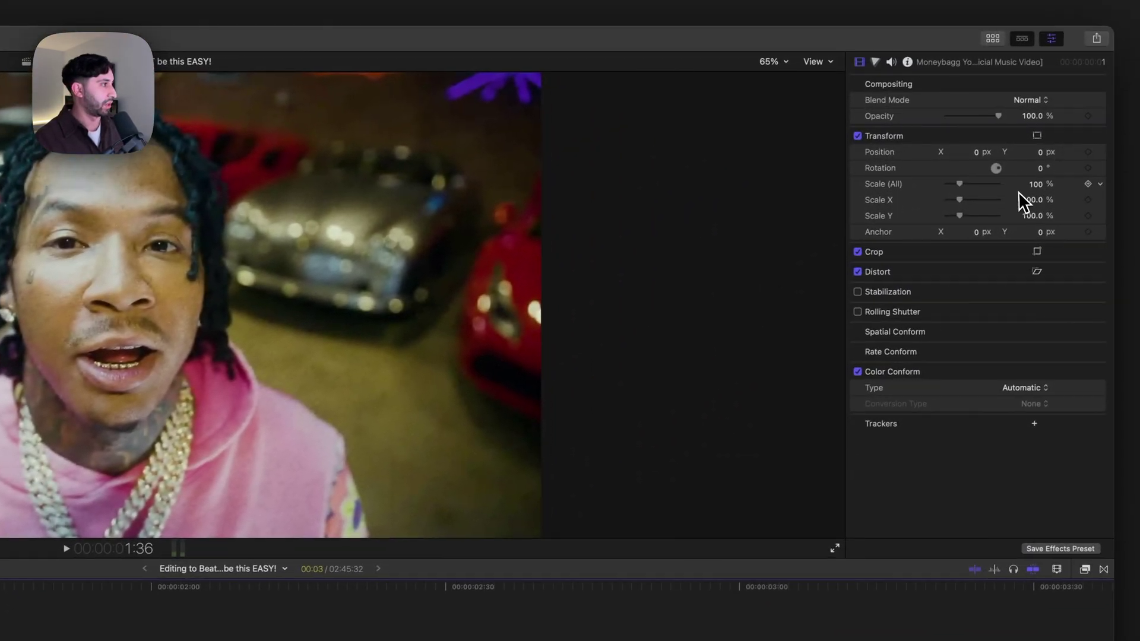
pyautogui.click(1061, 170)
pyautogui.write('110')
pyautogui.press('Return')
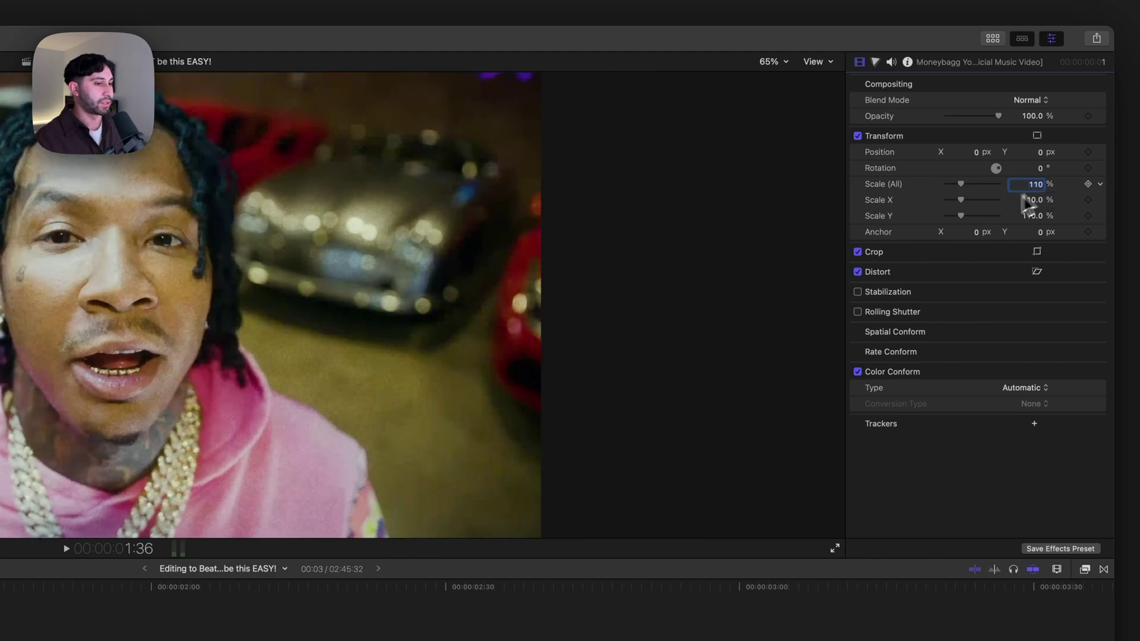
# Play the edit across the scaled three-frame sections to check the zoom effect on the beat, and replay it.
pyautogui.press('space')
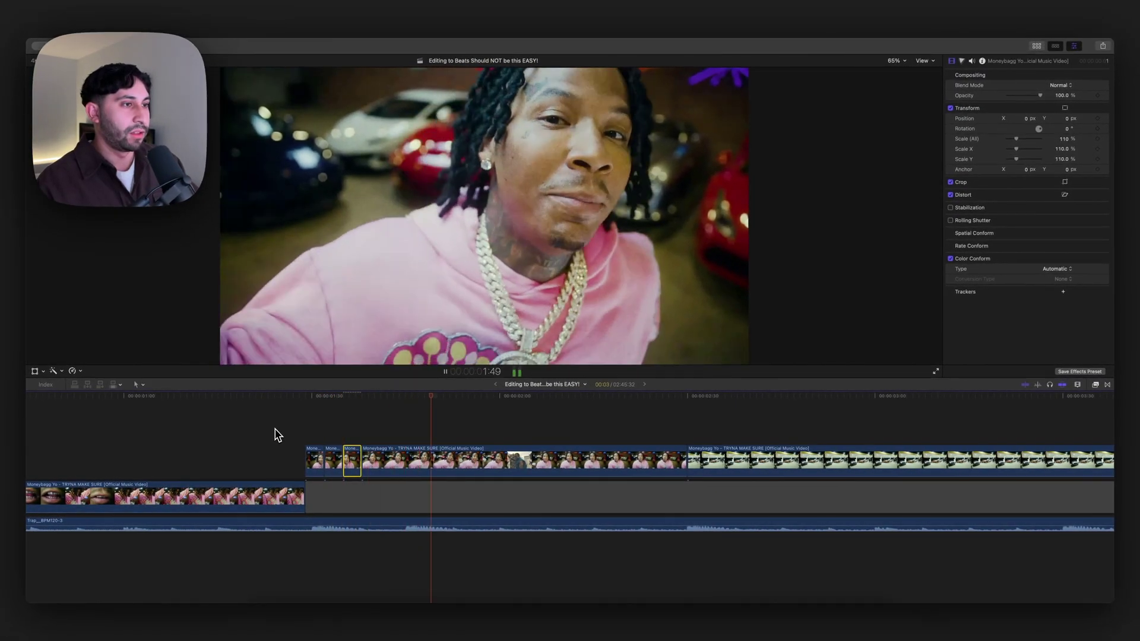
pyautogui.press('space')
pyautogui.press('space')
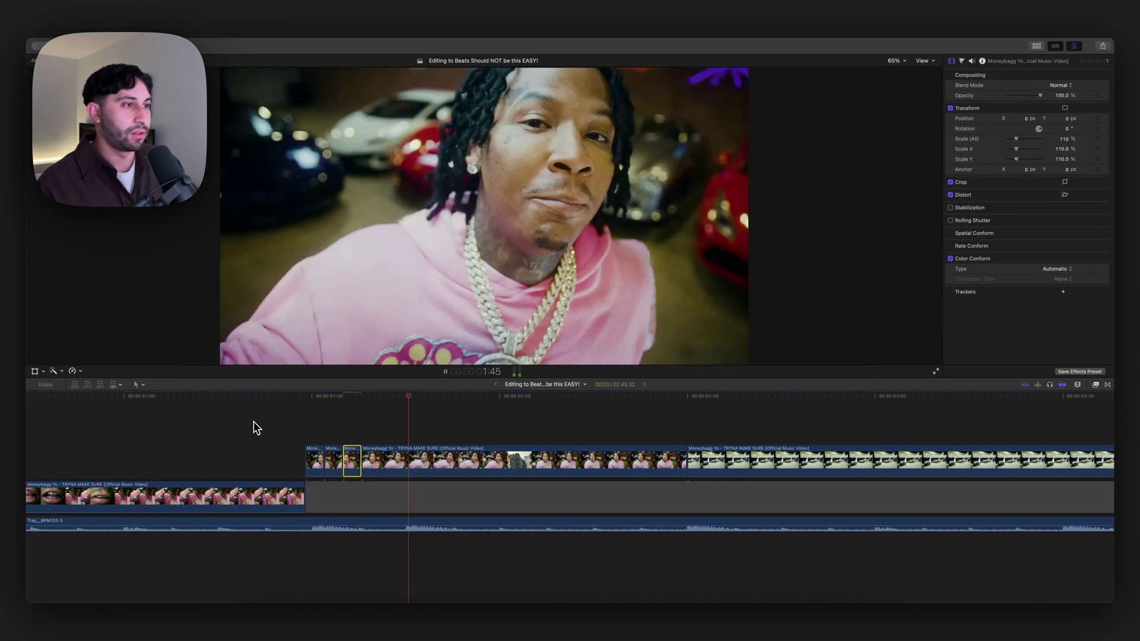
# Stop playback and split the pink hoodie clip at 1:44, just before the second beat, placing the playhead at the cut.
pyautogui.press('space')
pyautogui.click(403, 458)
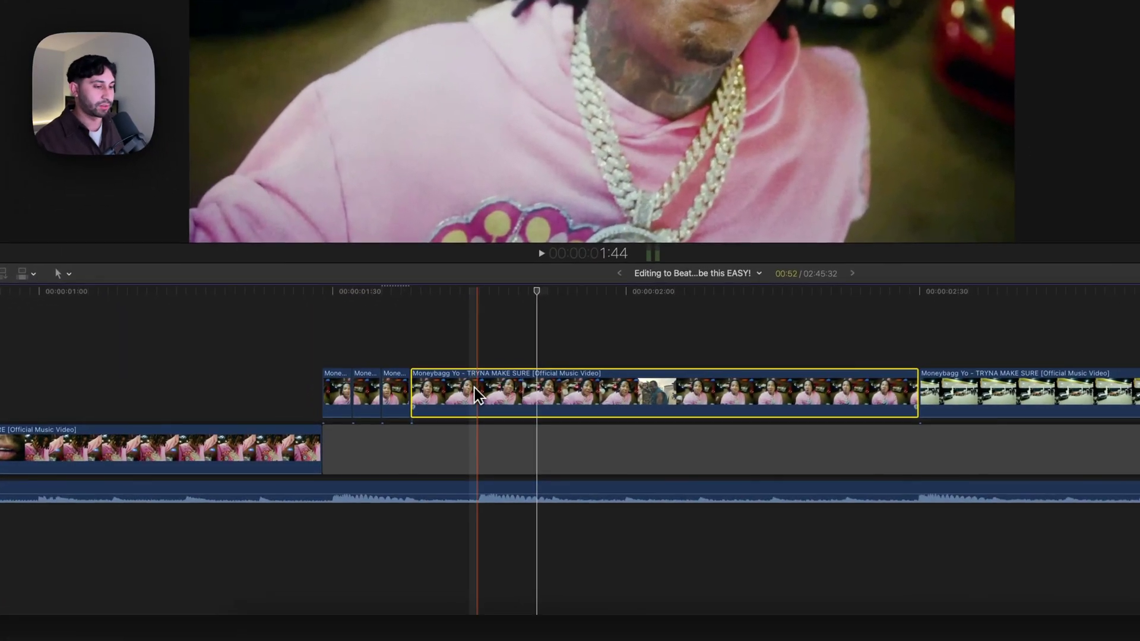
pyautogui.press('super+b')
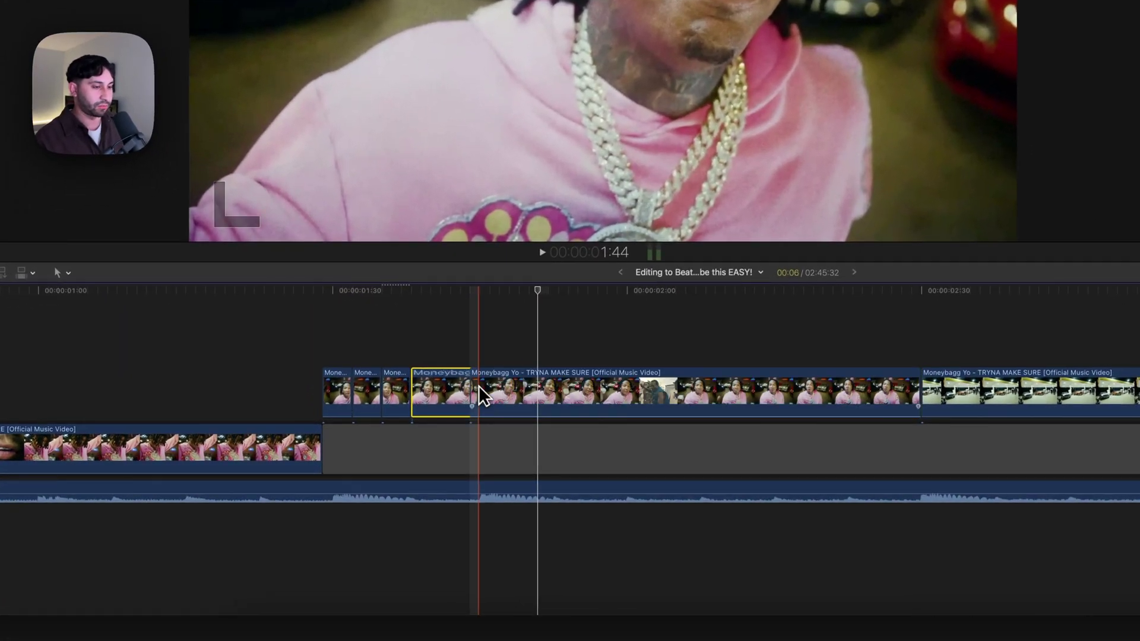
pyautogui.click(486, 397)
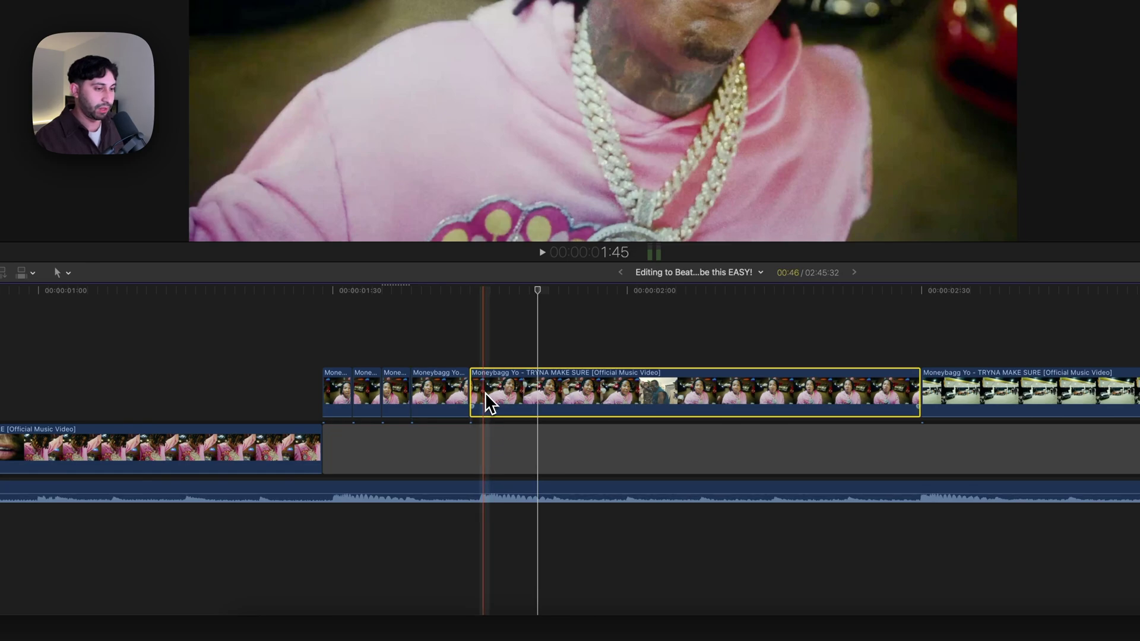
pyautogui.press('Right')
pyautogui.press('Right')
pyautogui.click(473, 354)
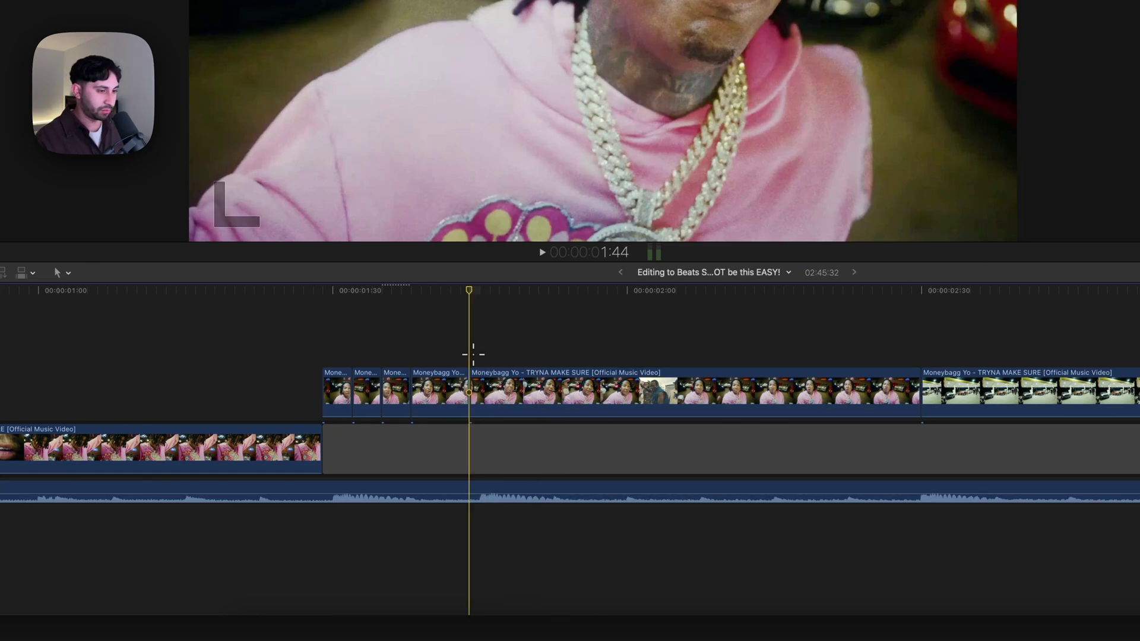
# Cut three consecutive three-frame sections from the pink hoodie clip, starting at the 1:44 split.
pyautogui.press('Right')
pyautogui.press('Right')
pyautogui.press('Right')
pyautogui.click(497, 375)
pyautogui.press('super+b')
pyautogui.press('Right')
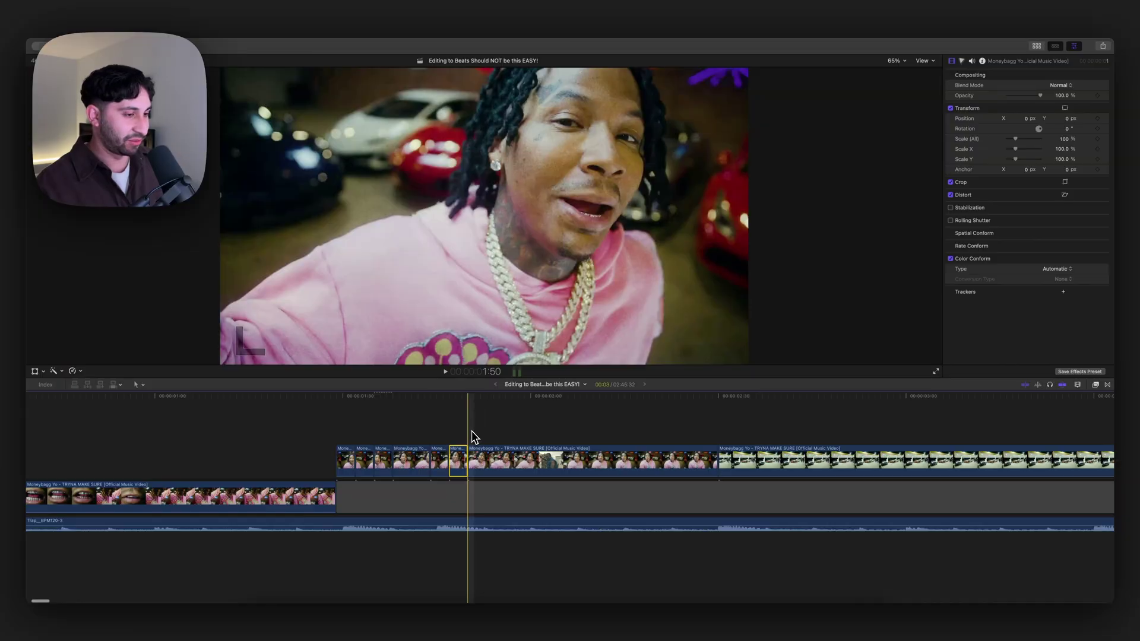
pyautogui.click(557, 380)
pyautogui.press('super+b')
pyautogui.hscroll(3, 553, 460)
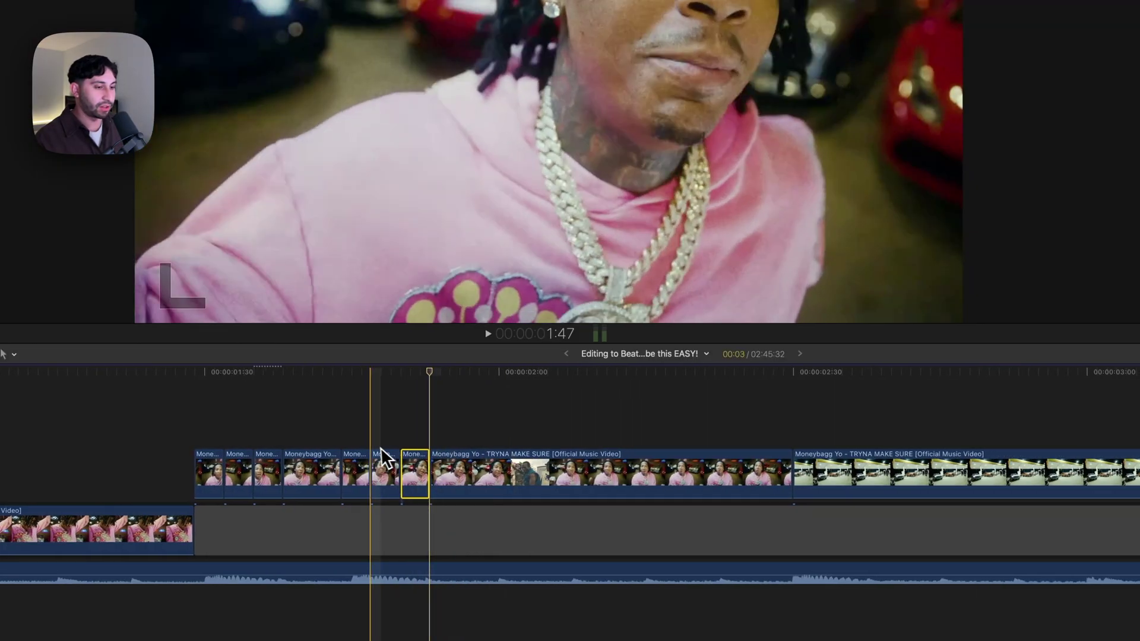
# Paste the scale of the first enlarged three-frame section onto the first and third sections of the group starting at 1:44.
pyautogui.click(362, 460)
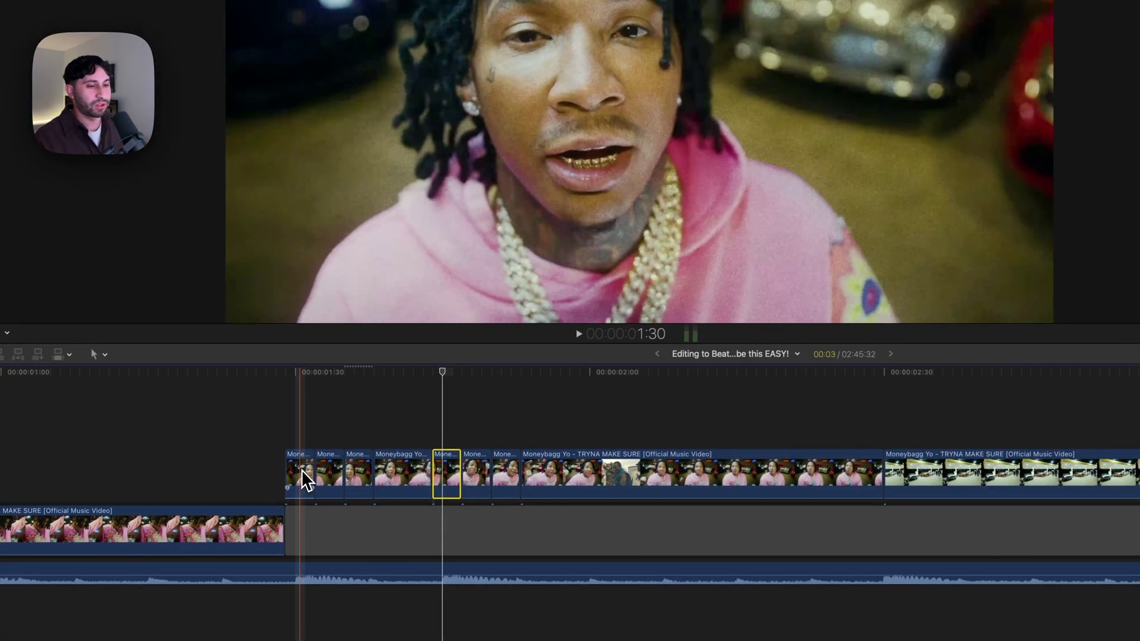
pyautogui.click(301, 467)
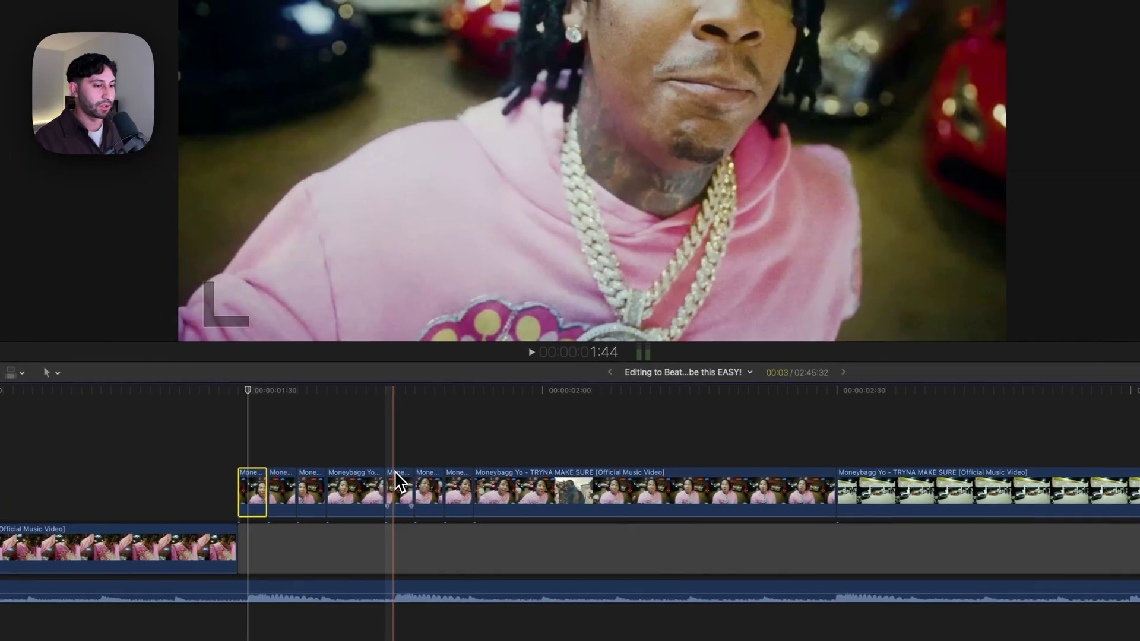
pyautogui.click(399, 490)
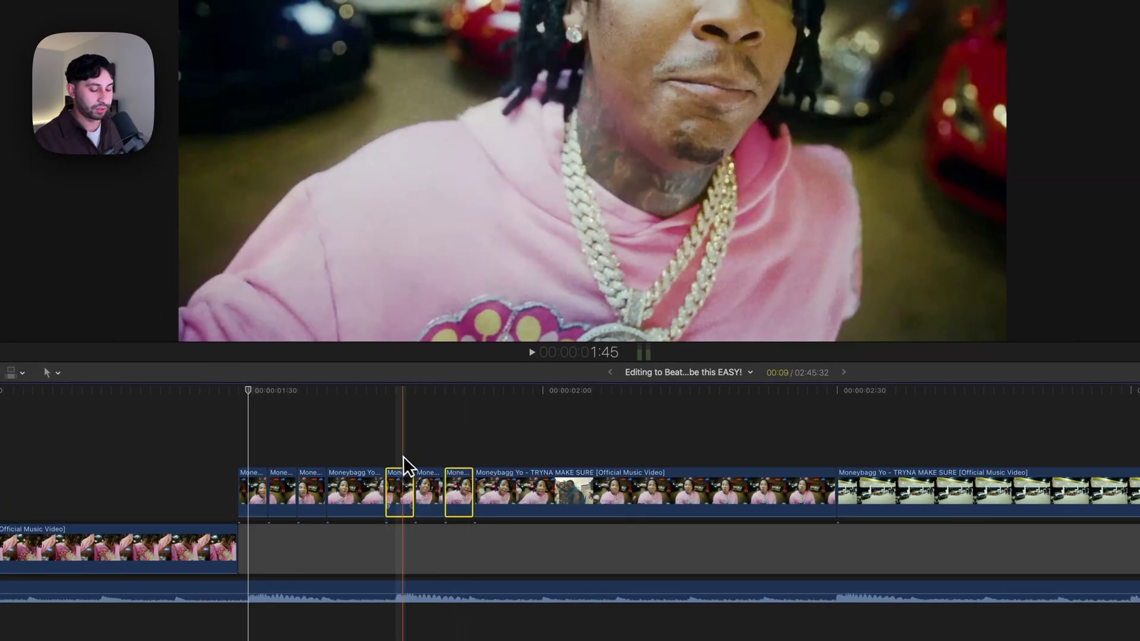
pyautogui.press('super+shift+v')
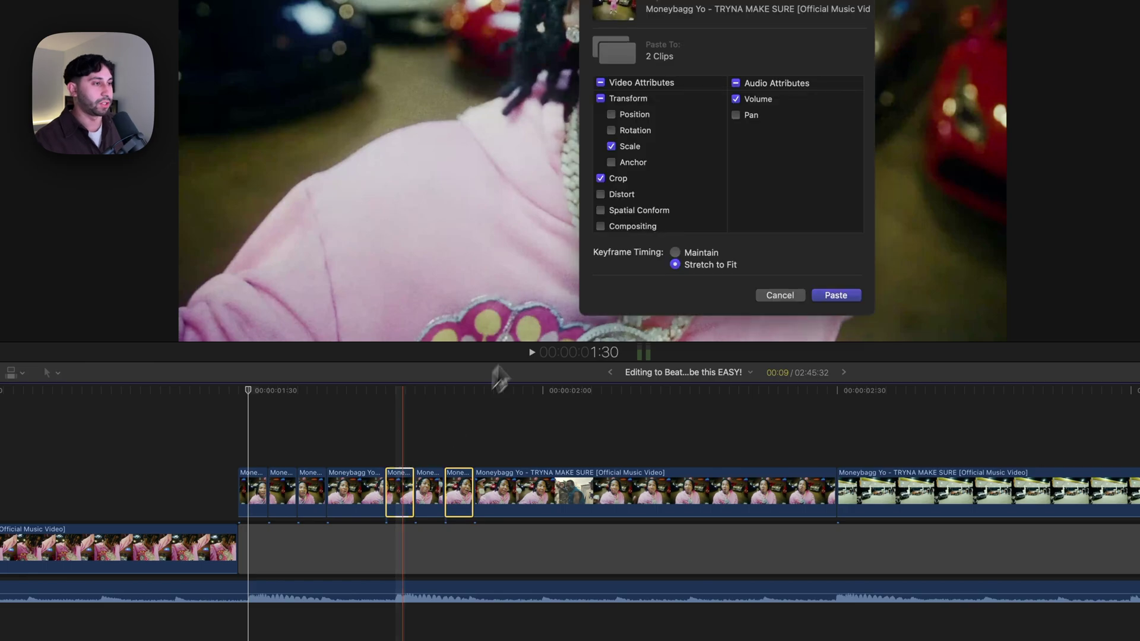
pyautogui.click(843, 296)
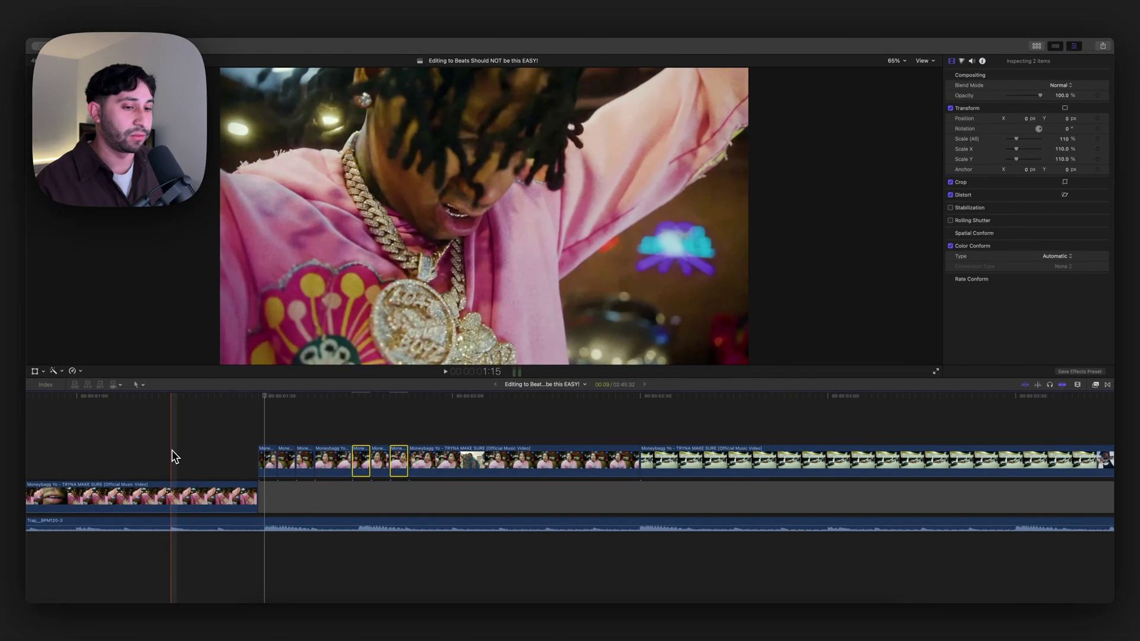
# Play the edit from about 1:15 across both groups of three-frame sections to check the zoom effect against the beat.
pyautogui.press('space')
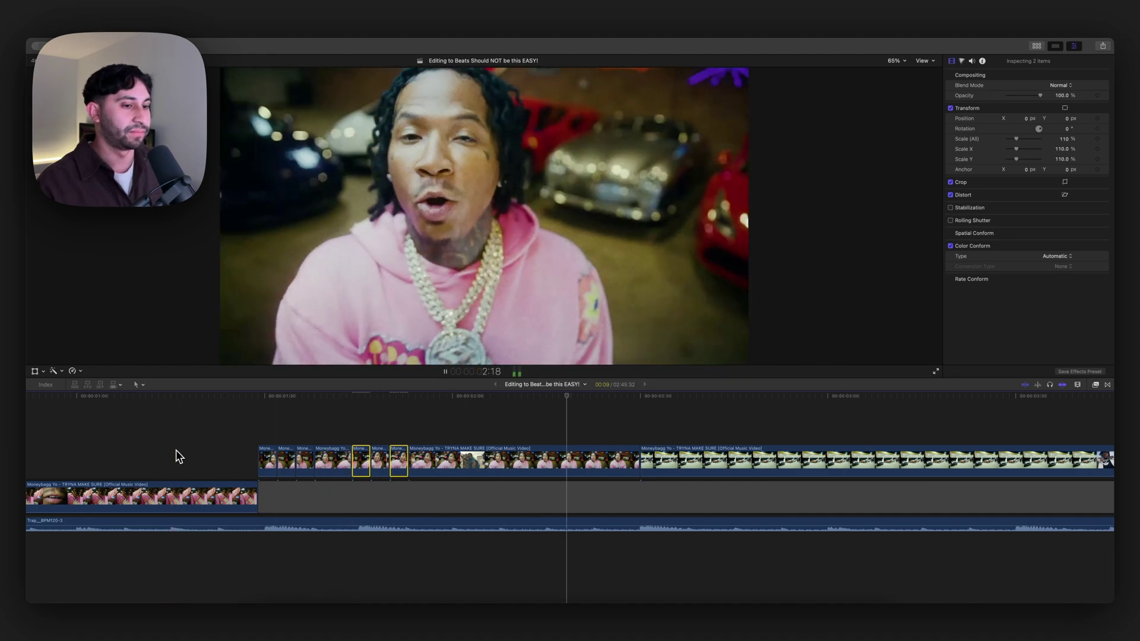
pyautogui.press('space')
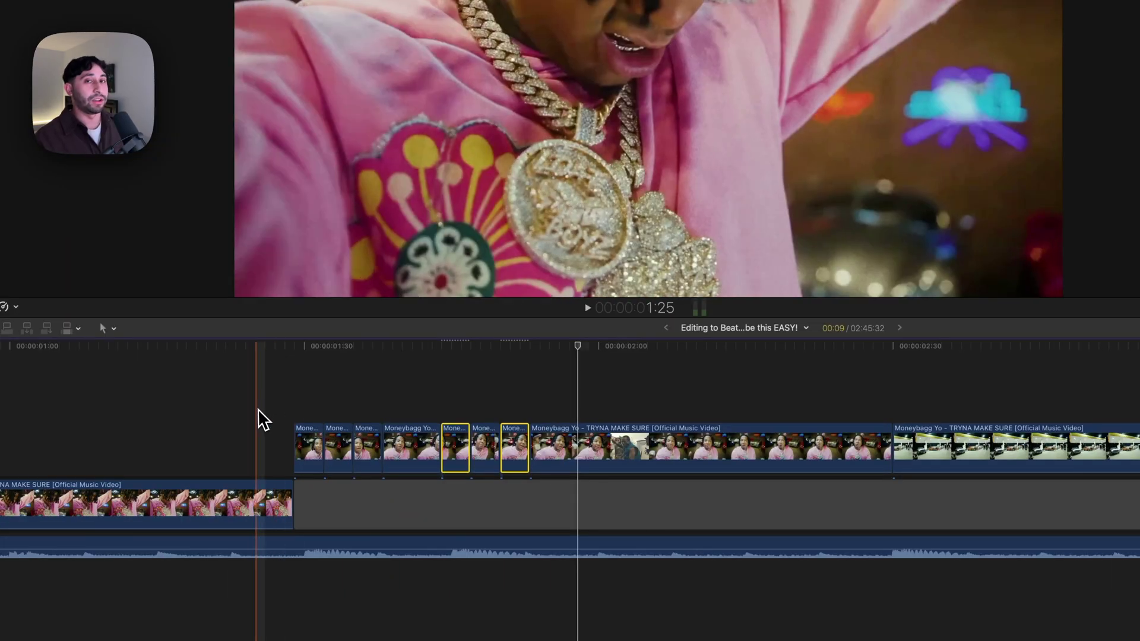
pyautogui.press('super+minus')
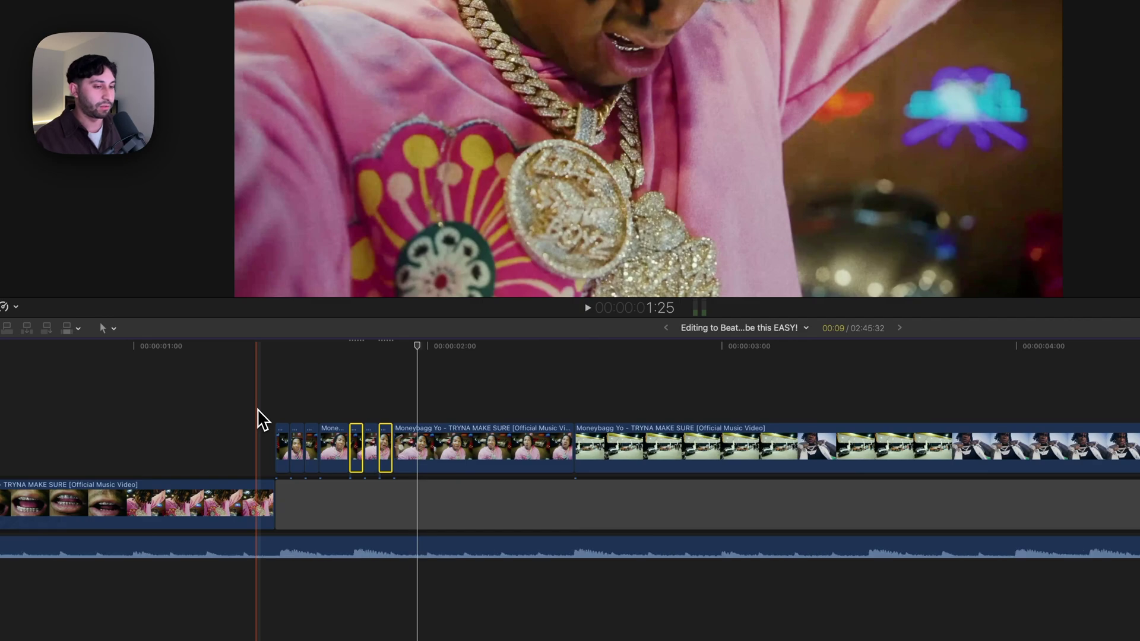
pyautogui.press('super+equal')
# Set Scale (All) of the third section in the group starting at 1:44 to 100% and play the edit to check it.
pyautogui.click(296, 401)
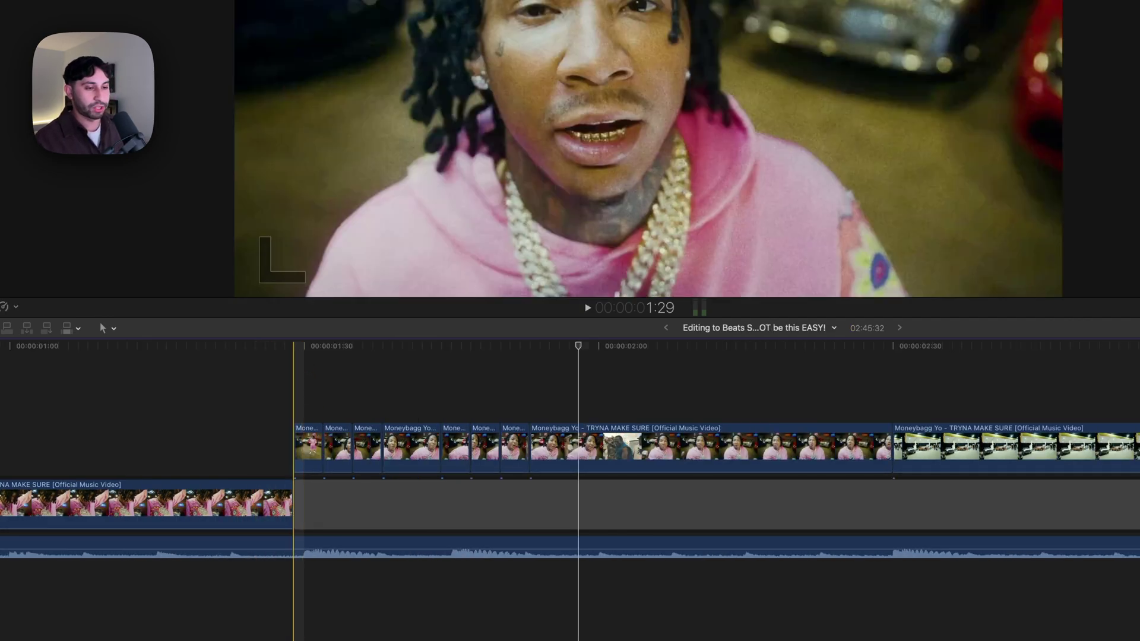
pyautogui.click(514, 446)
pyautogui.click(515, 349)
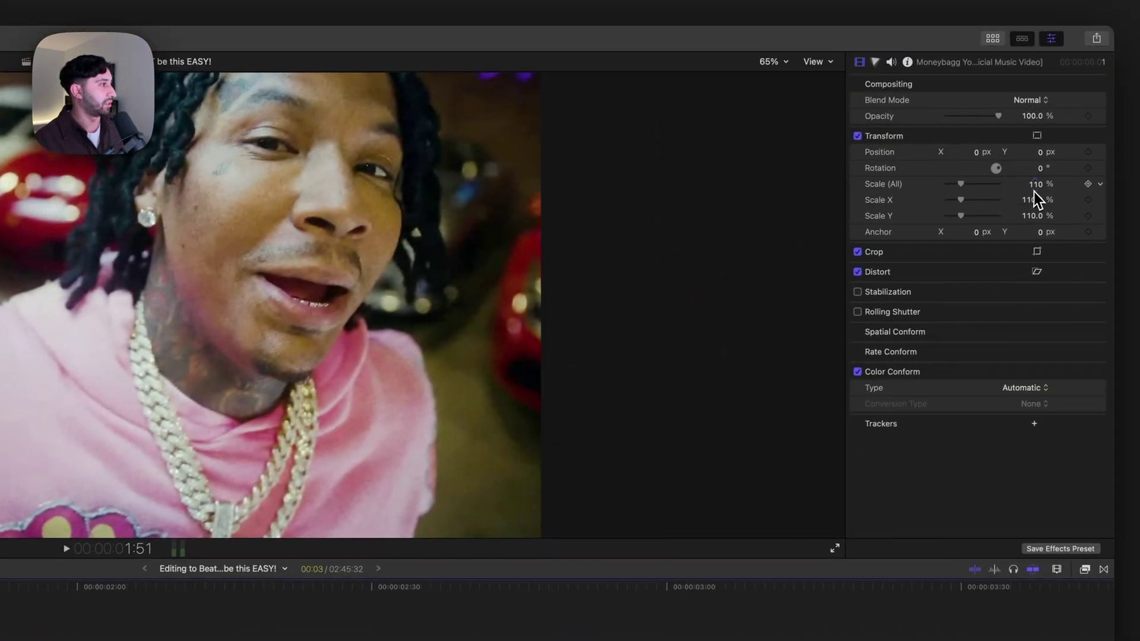
pyautogui.click(1073, 164)
pyautogui.write('100')
pyautogui.press('Return')
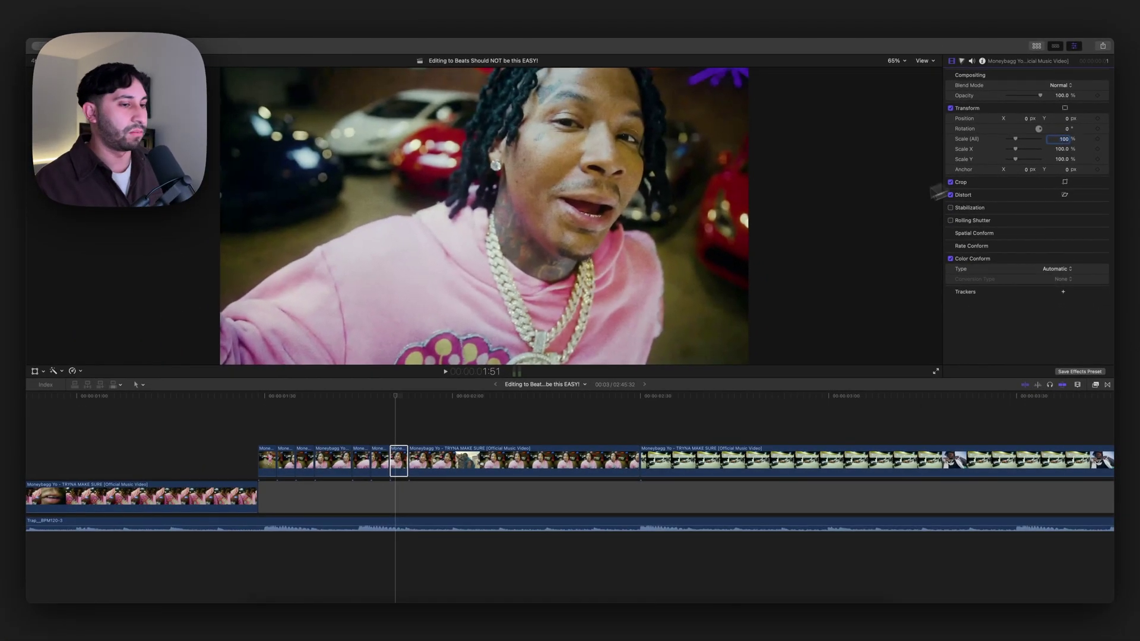
pyautogui.press('space')
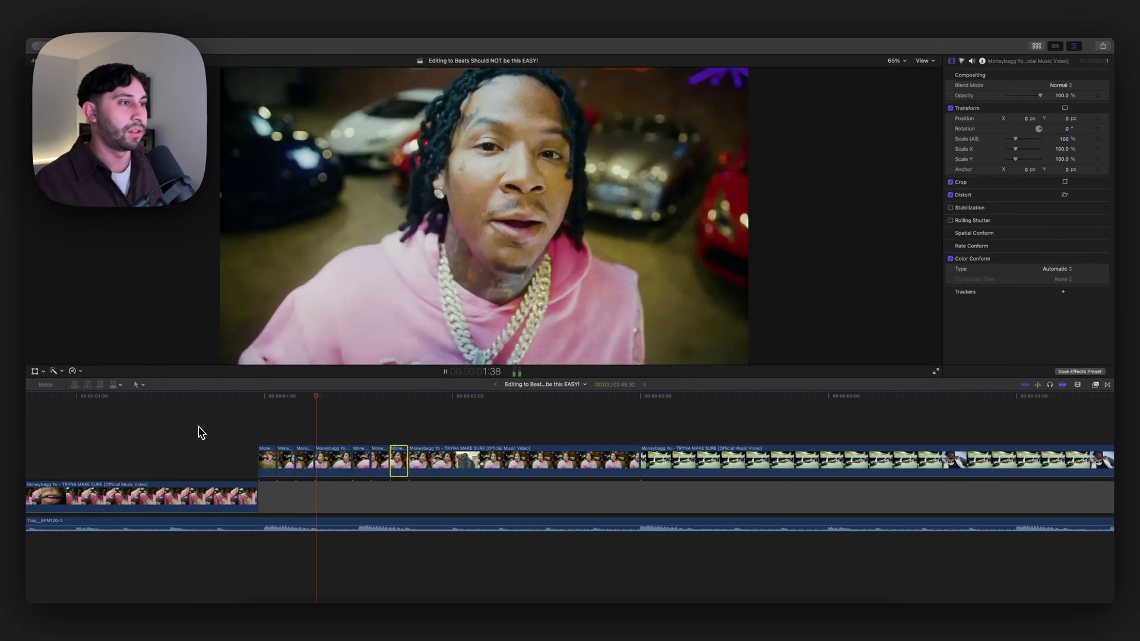
pyautogui.press('space')
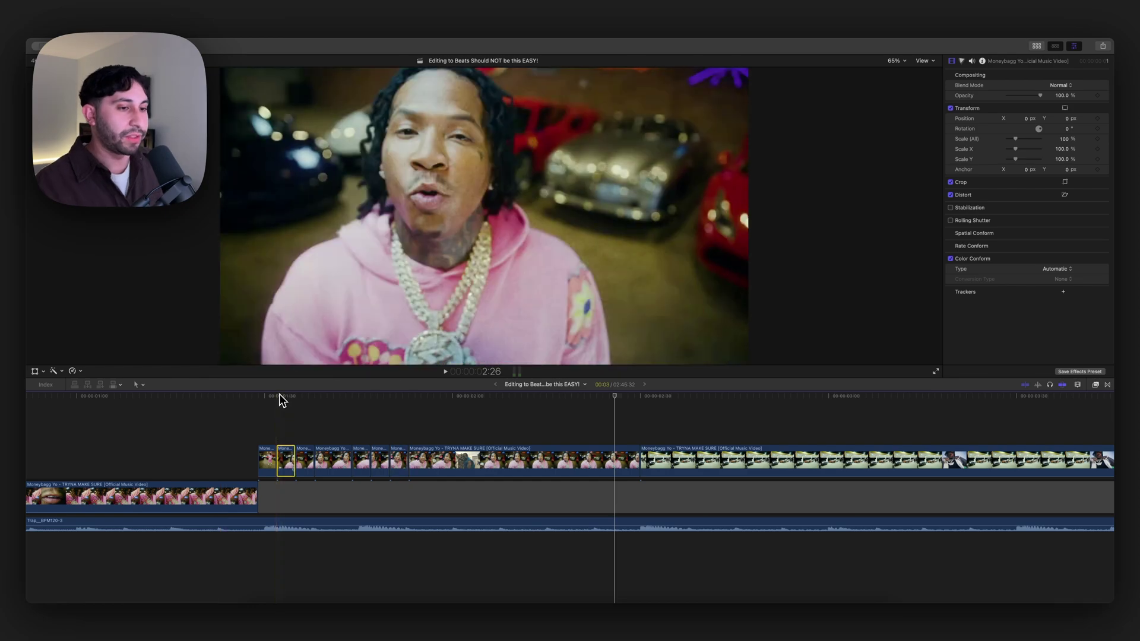
# Apply the Zoom blur effect to the second three-frame section of the first group and centre it at X -0.04, Y 0.03.
pyautogui.click(286, 397)
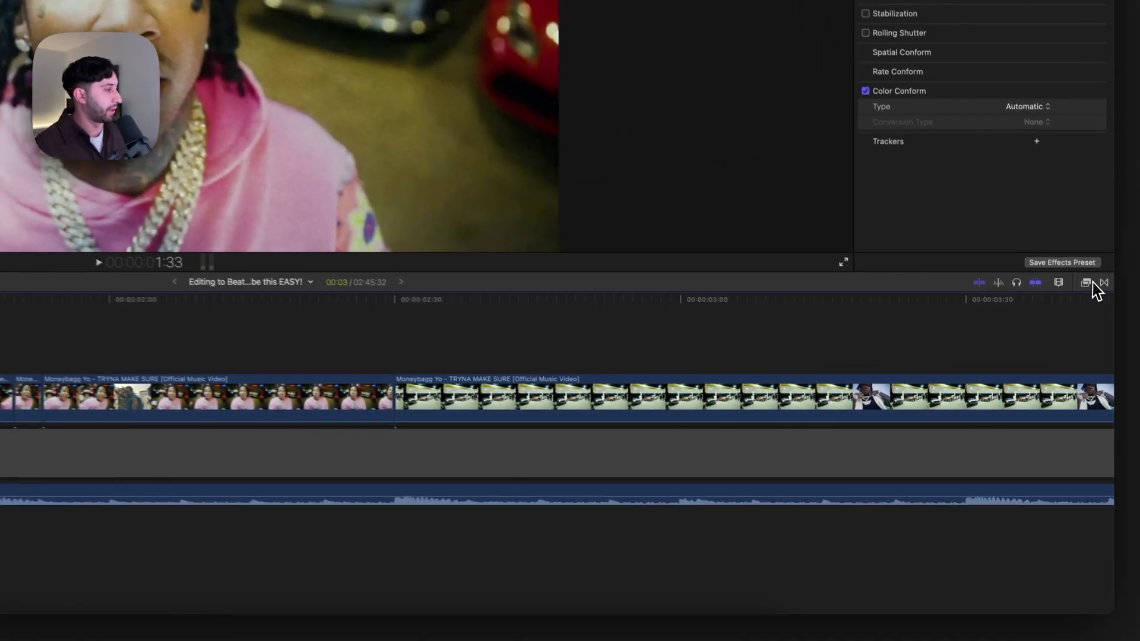
pyautogui.click(1095, 384)
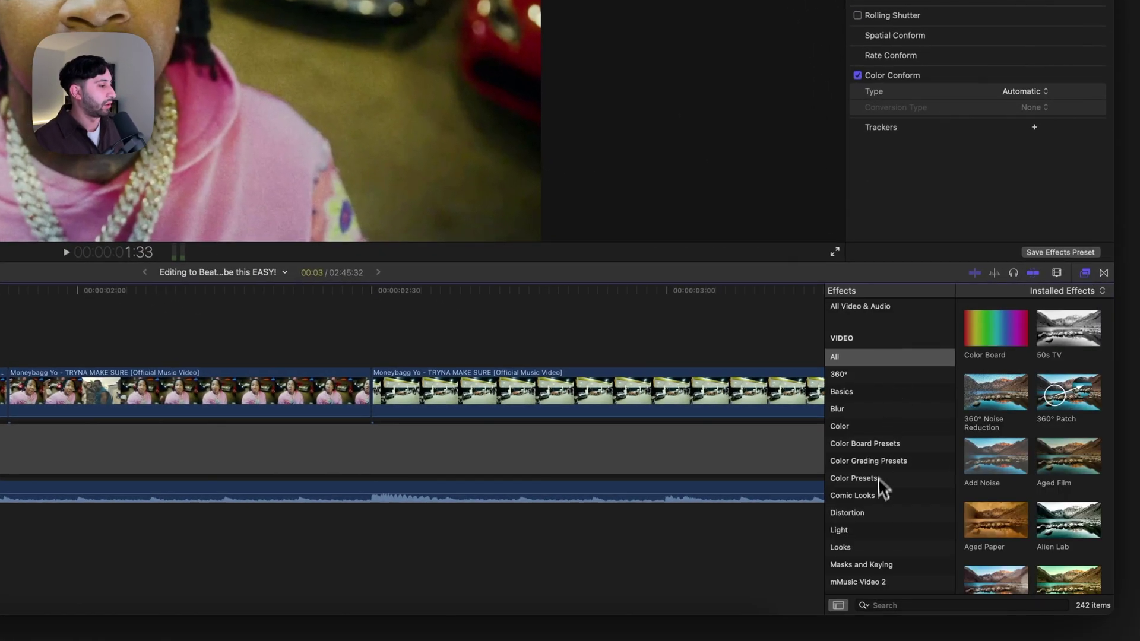
pyautogui.click(857, 415)
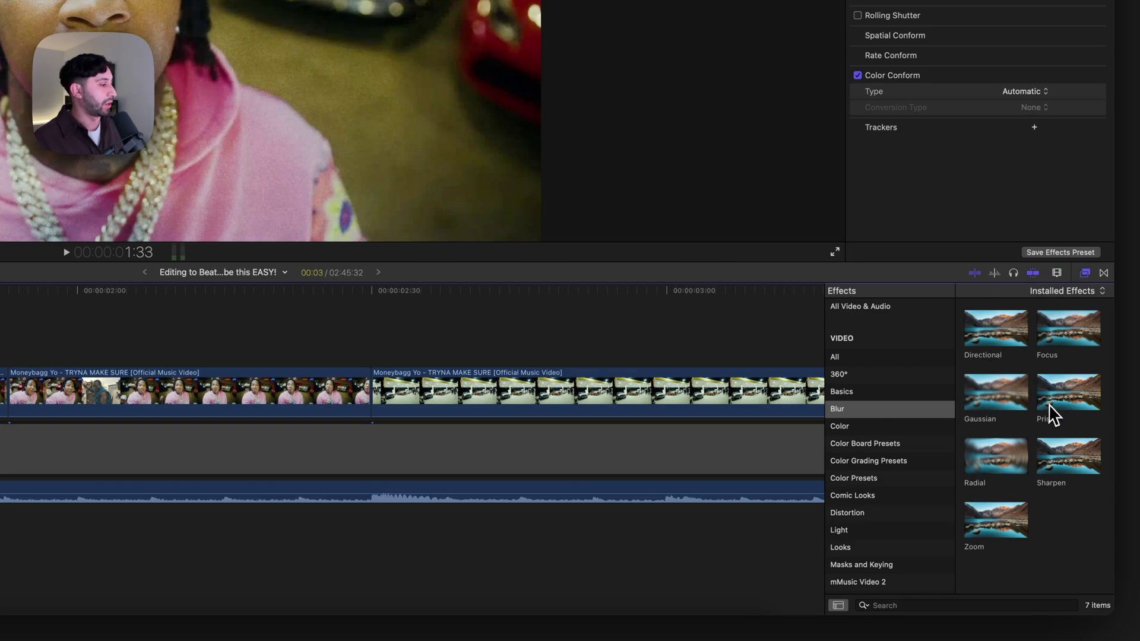
pyautogui.moveTo(985, 526); pyautogui.dragTo(352, 481)
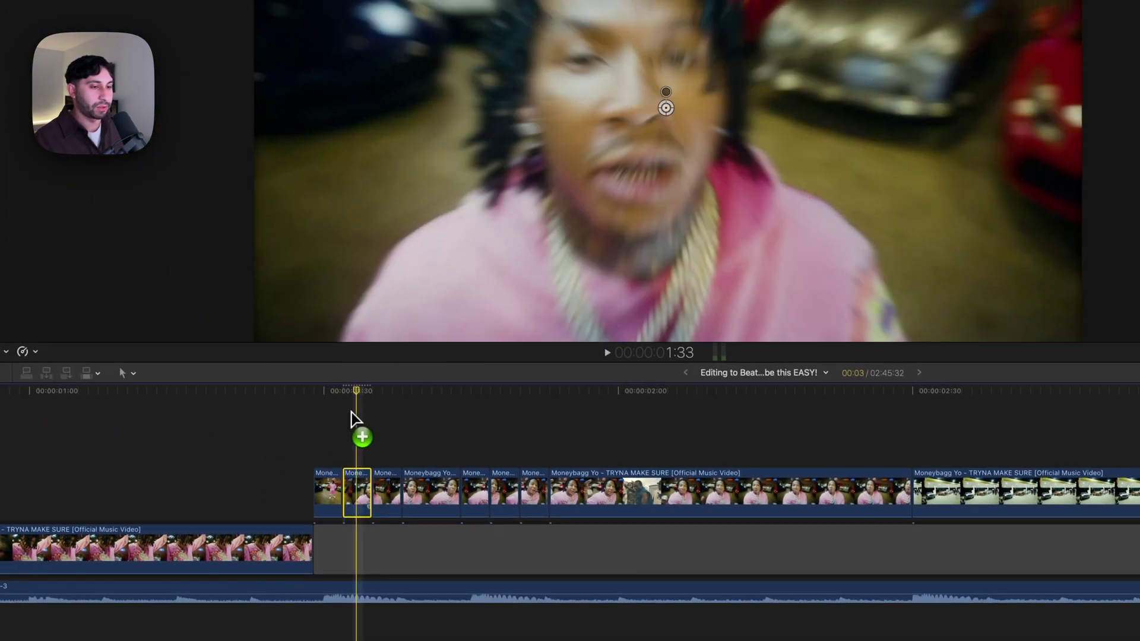
pyautogui.moveTo(354, 418); pyautogui.dragTo(350, 399)
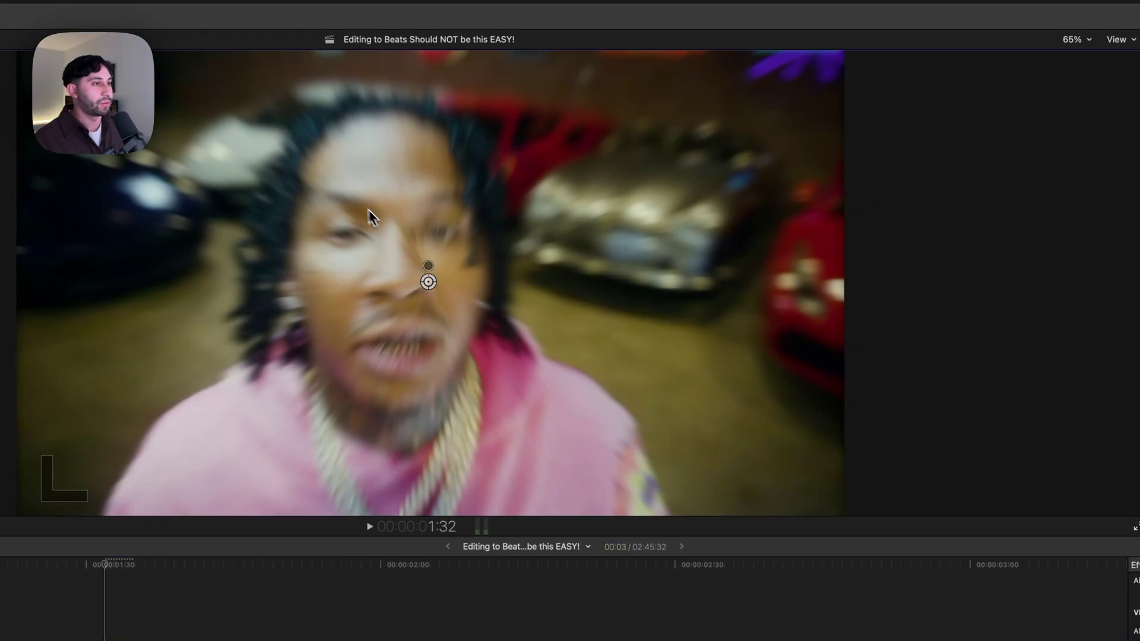
pyautogui.moveTo(362, 246); pyautogui.dragTo(410, 275)
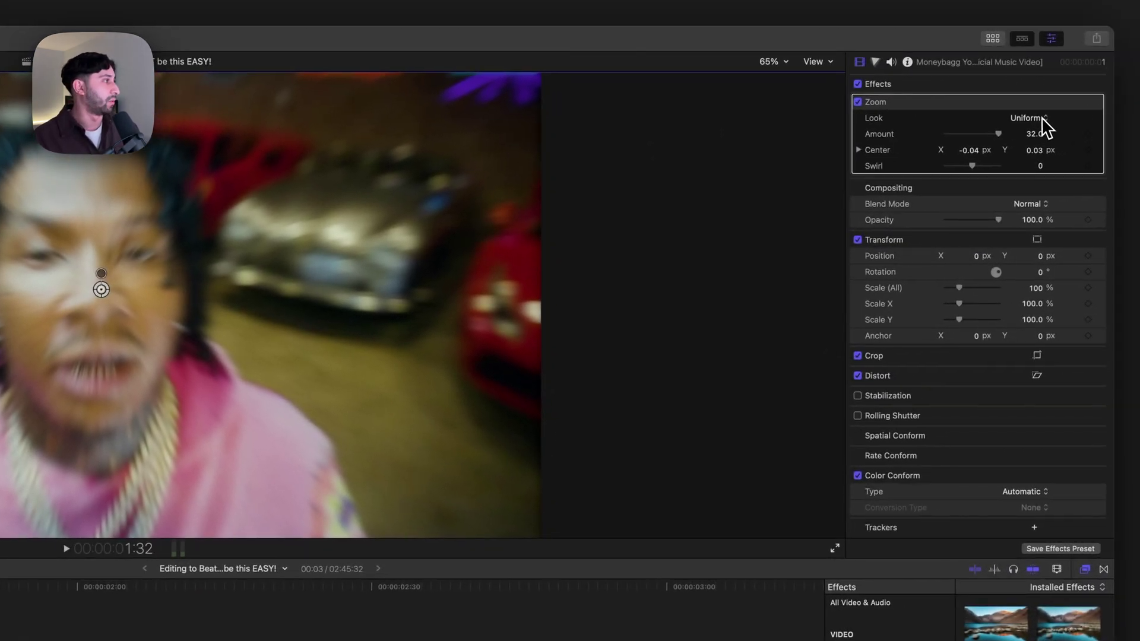
# Add an inverted shape mask to the Zoom effect, positioned over the face with its soft outer edge adjusted.
pyautogui.click(1036, 104)
pyautogui.click(992, 109)
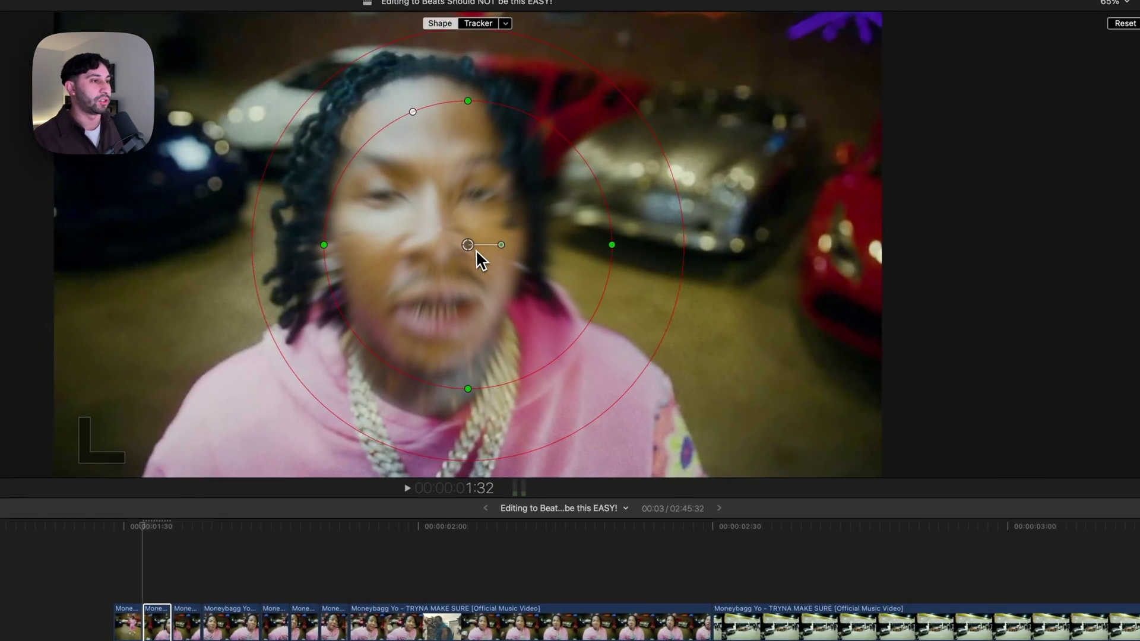
pyautogui.moveTo(476, 249); pyautogui.dragTo(429, 240)
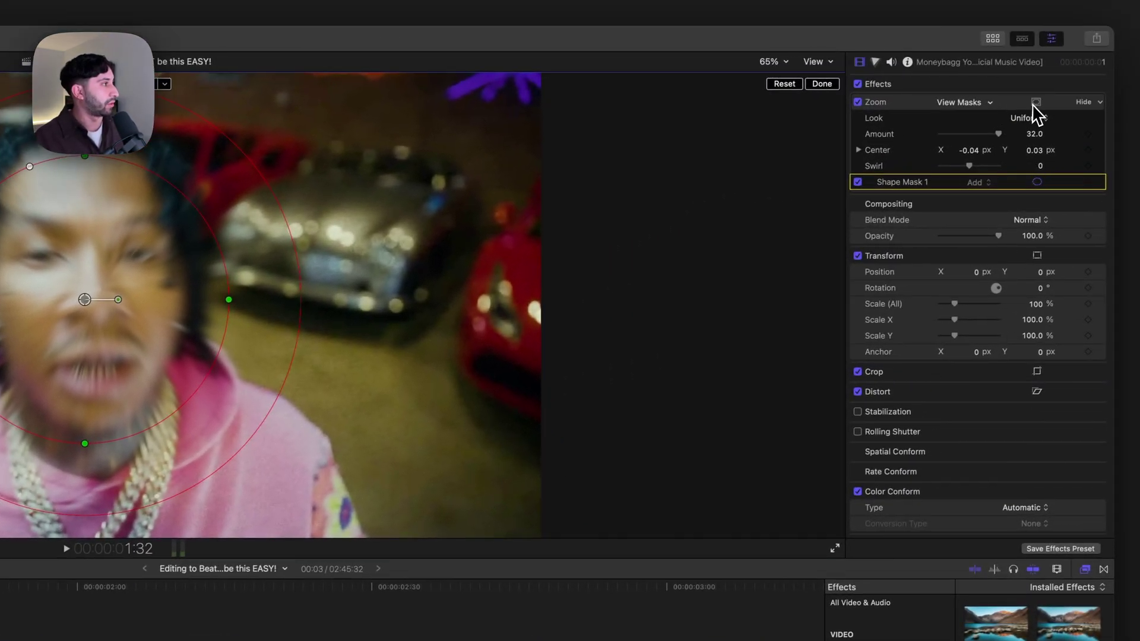
pyautogui.click(1034, 104)
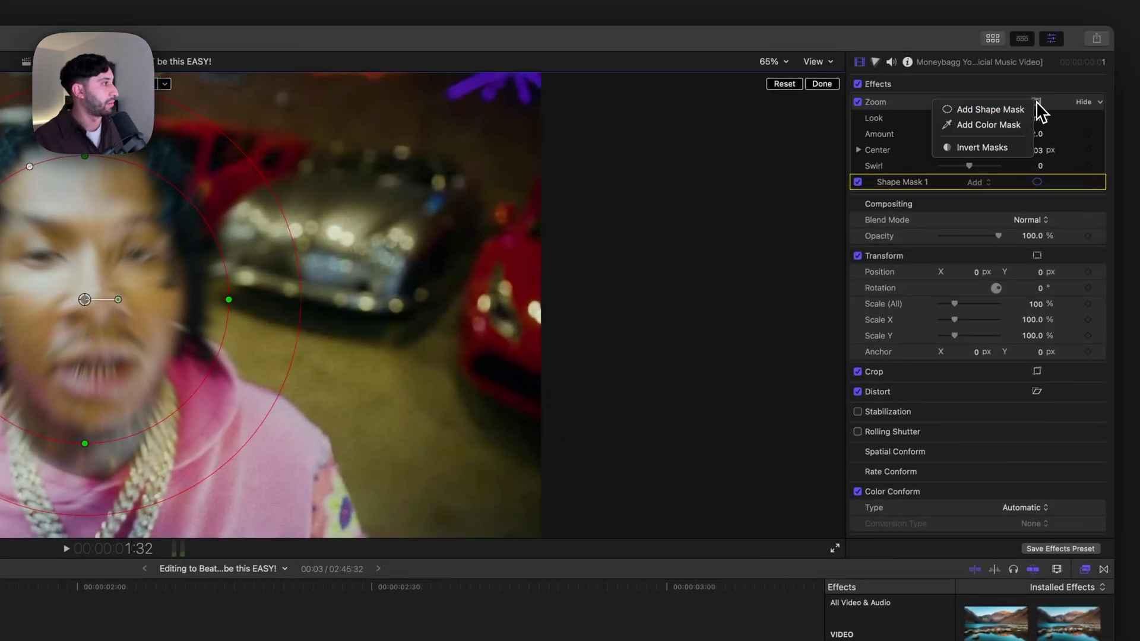
pyautogui.click(987, 150)
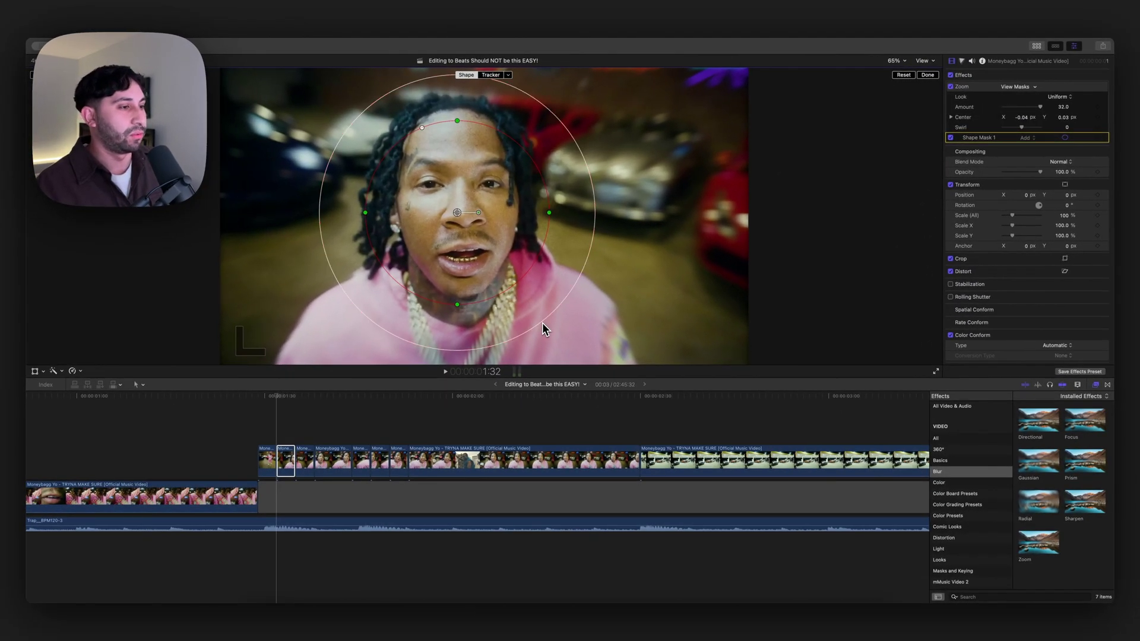
pyautogui.moveTo(564, 338)
pyautogui.mouseDown()
pyautogui.moveTo(605, 374)
pyautogui.moveTo(576, 342)
pyautogui.mouseUp()
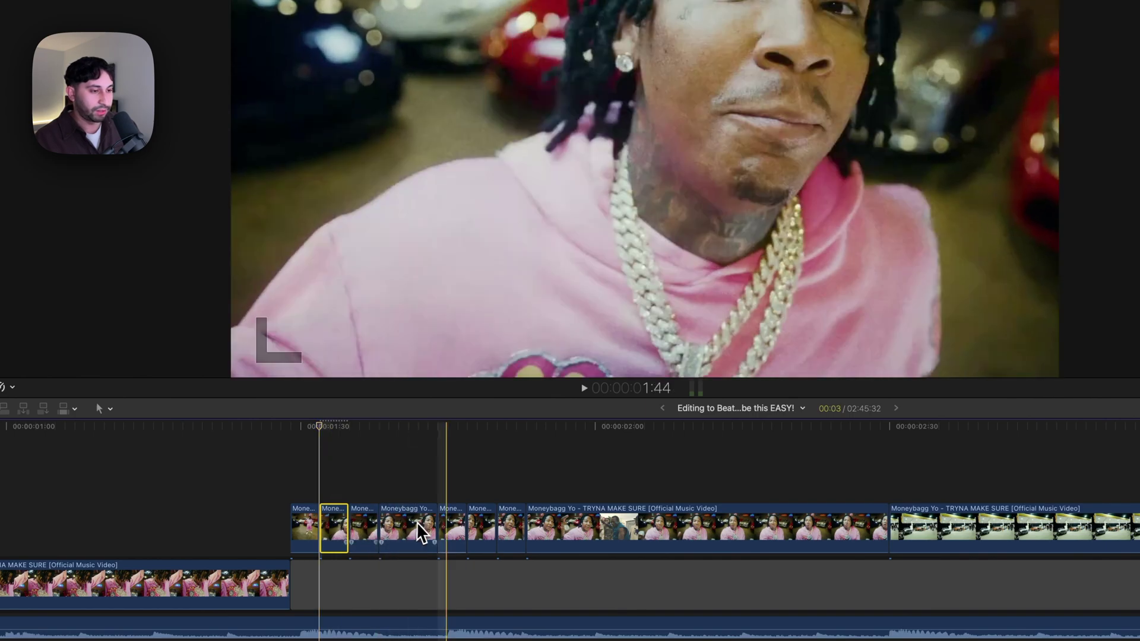
# Paste the masked Zoom effect, without the other video attributes, onto the first two three-frame sections of the group starting at 1:44.
pyautogui.click(481, 521)
pyautogui.moveTo(474, 466); pyautogui.dragTo(452, 521)
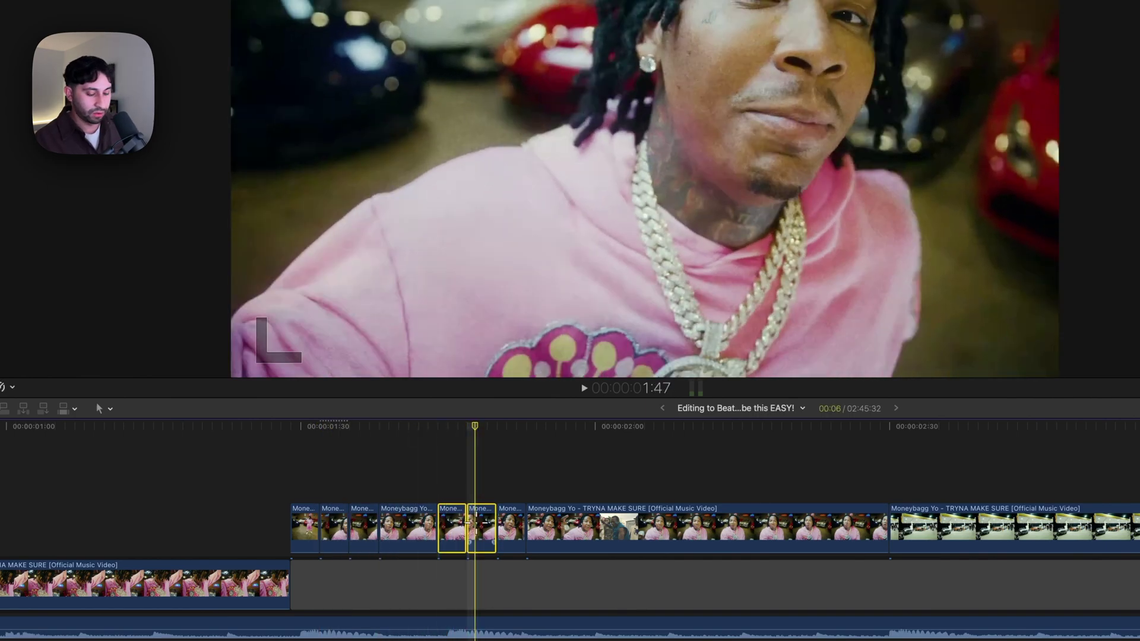
pyautogui.press('super+shift+v')
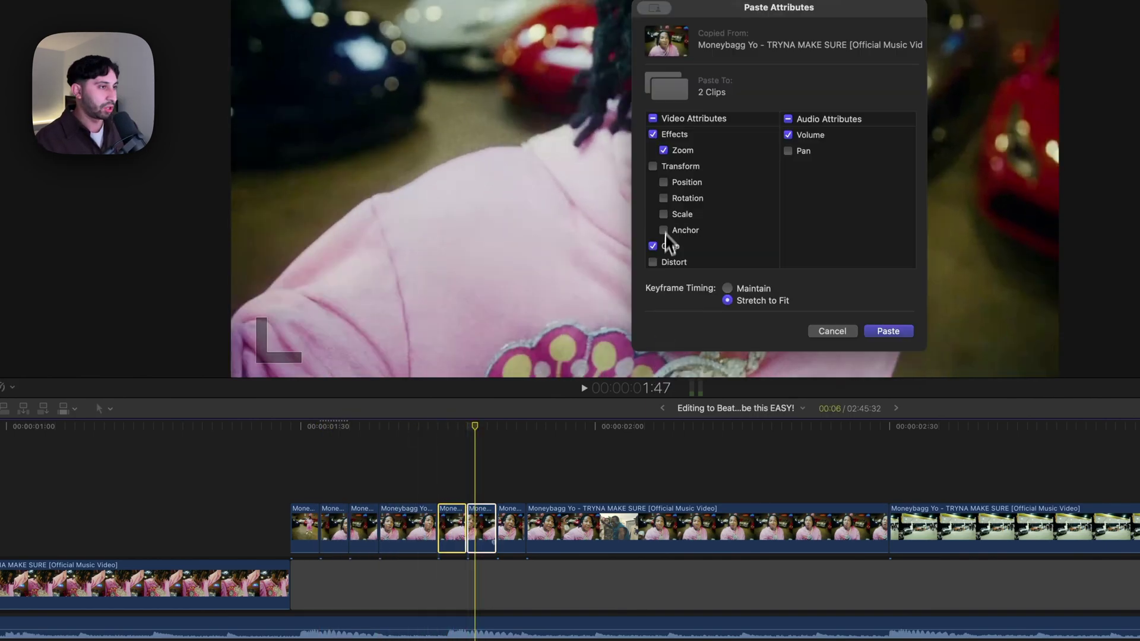
pyautogui.click(699, 121)
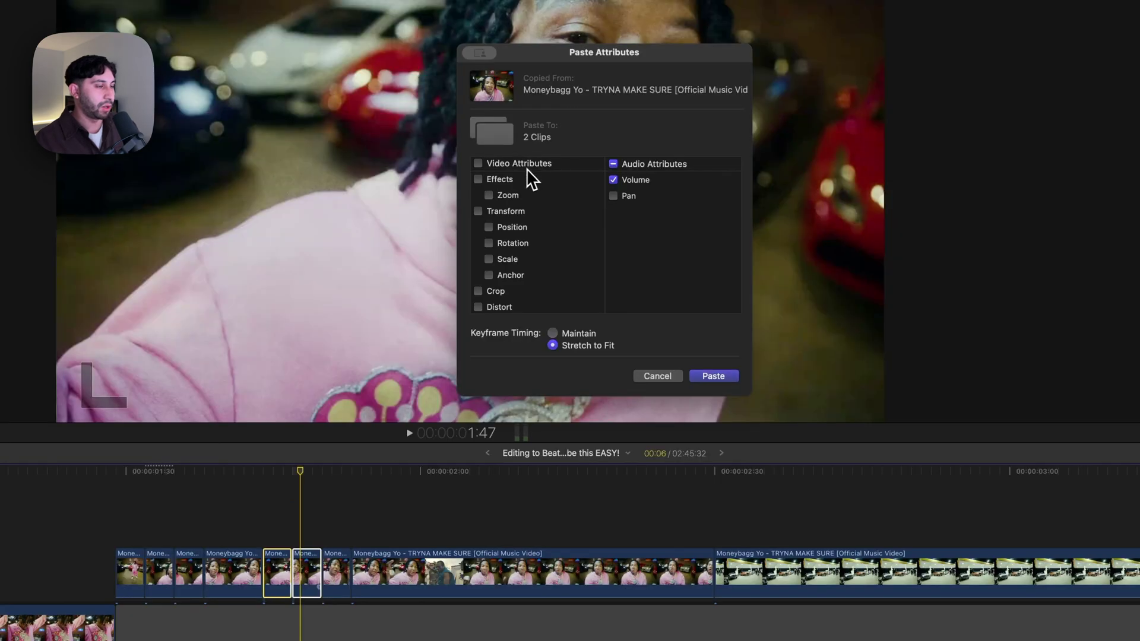
pyautogui.click(715, 377)
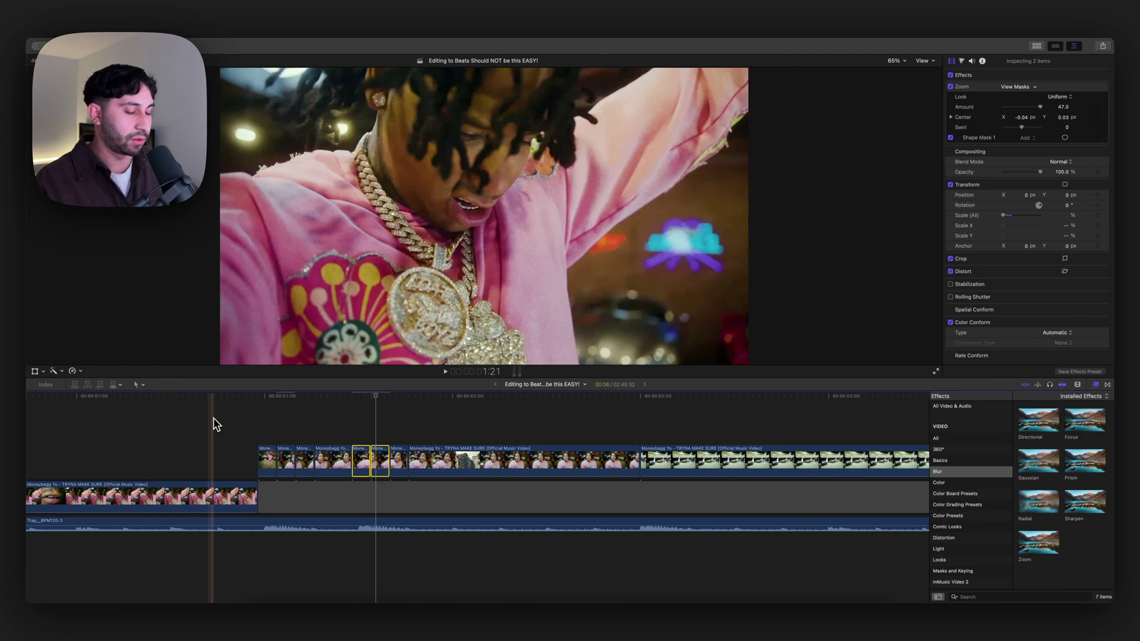
# Play back the short sections around 1:44 repeatedly to check the masked Zoom blur against the beat.
pyautogui.press('super+minus')
pyautogui.press('space')
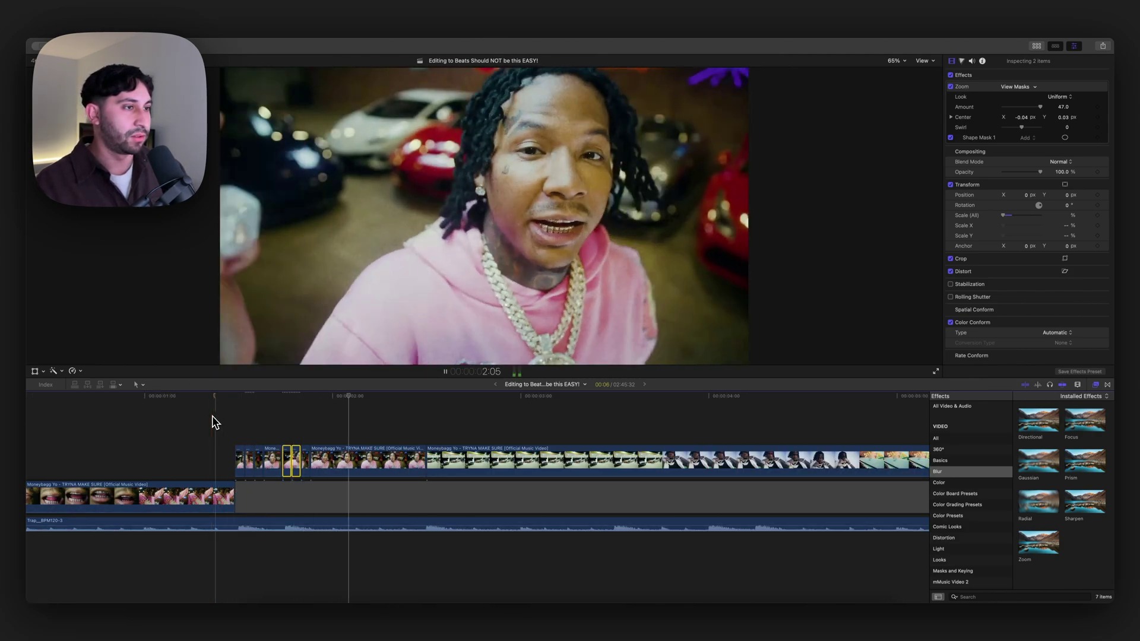
pyautogui.click(198, 429)
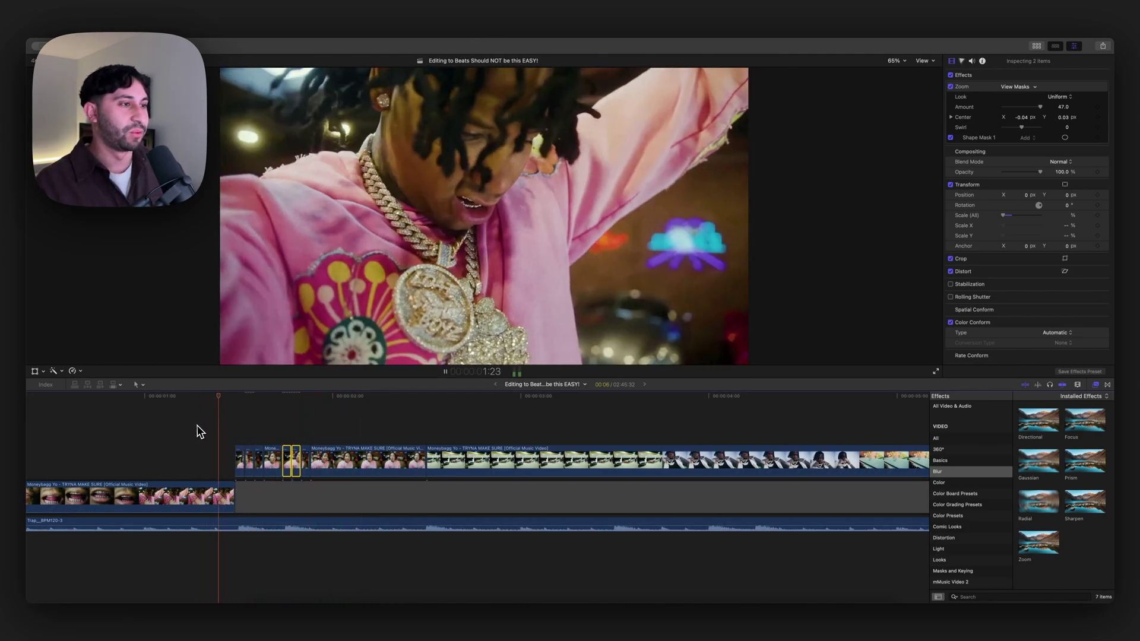
pyautogui.press('space')
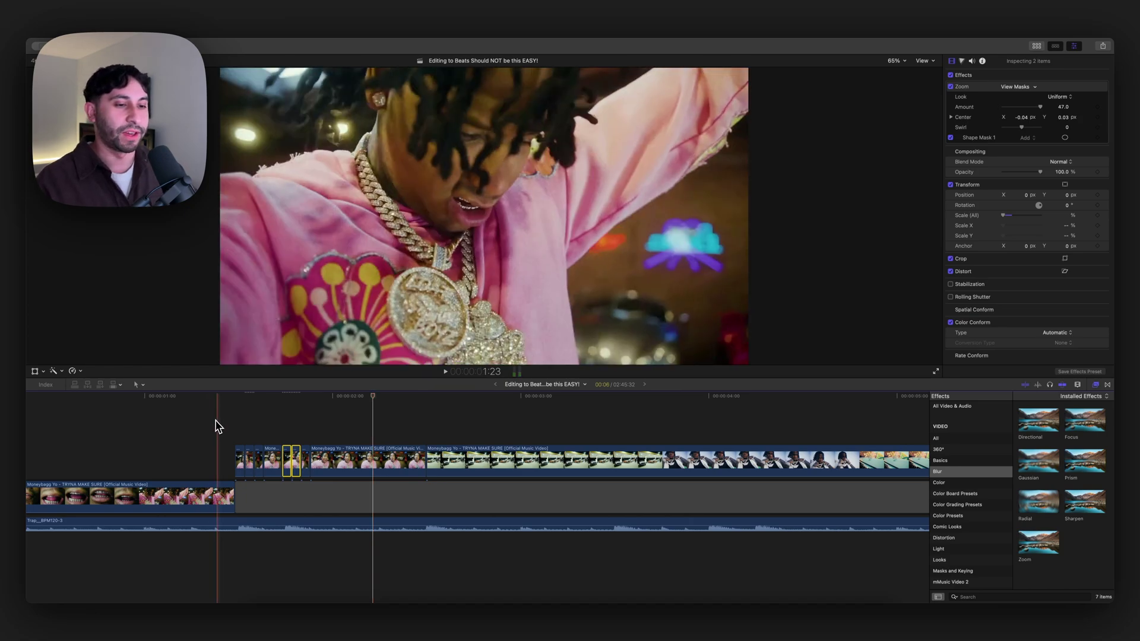
pyautogui.press('space')
pyautogui.press('space')
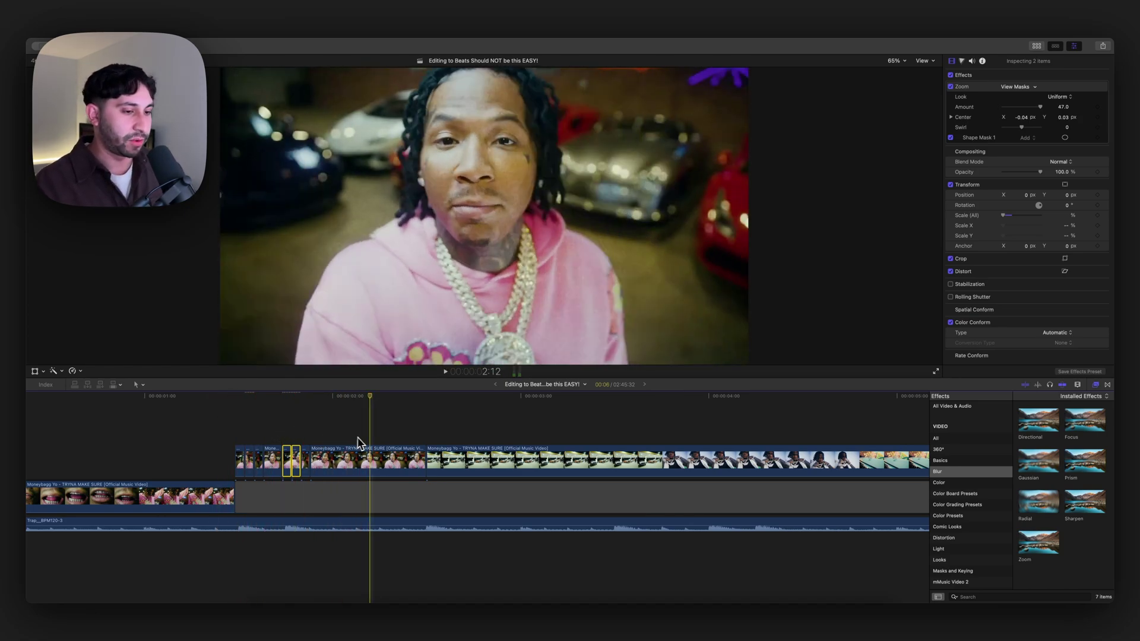
# Listen on for the next beat and cut the gas station clip there, at 3:29.
pyautogui.press('space')
pyautogui.hscroll(3, 333, 436)
pyautogui.press('space')
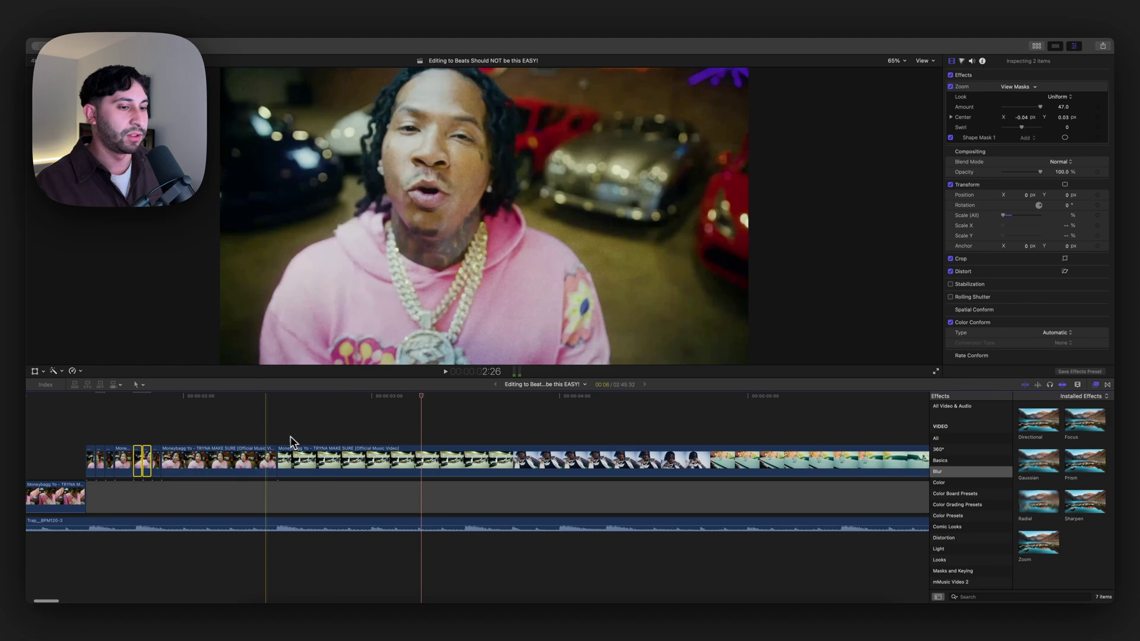
pyautogui.press('space')
pyautogui.press('space')
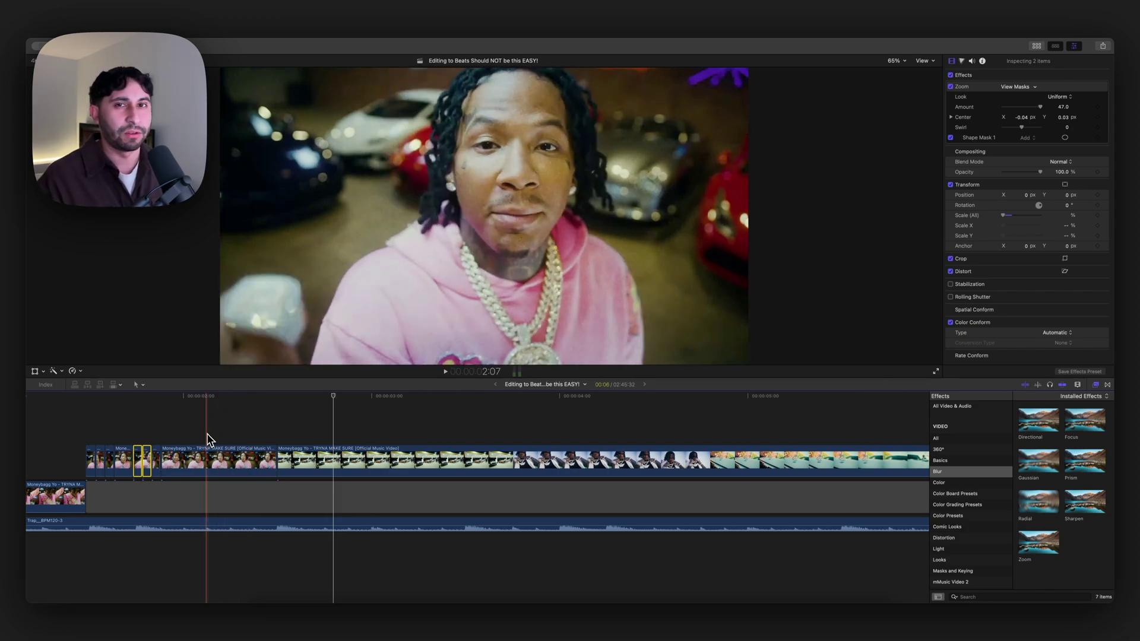
pyautogui.press('space')
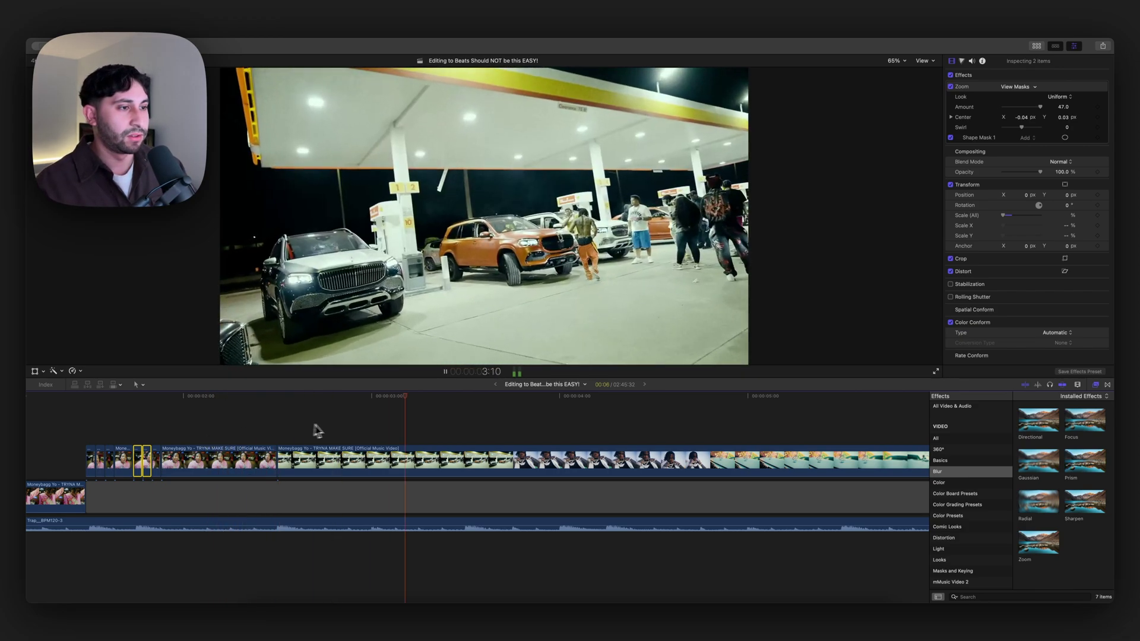
pyautogui.press('space')
pyautogui.click(466, 466)
pyautogui.press('super+b')
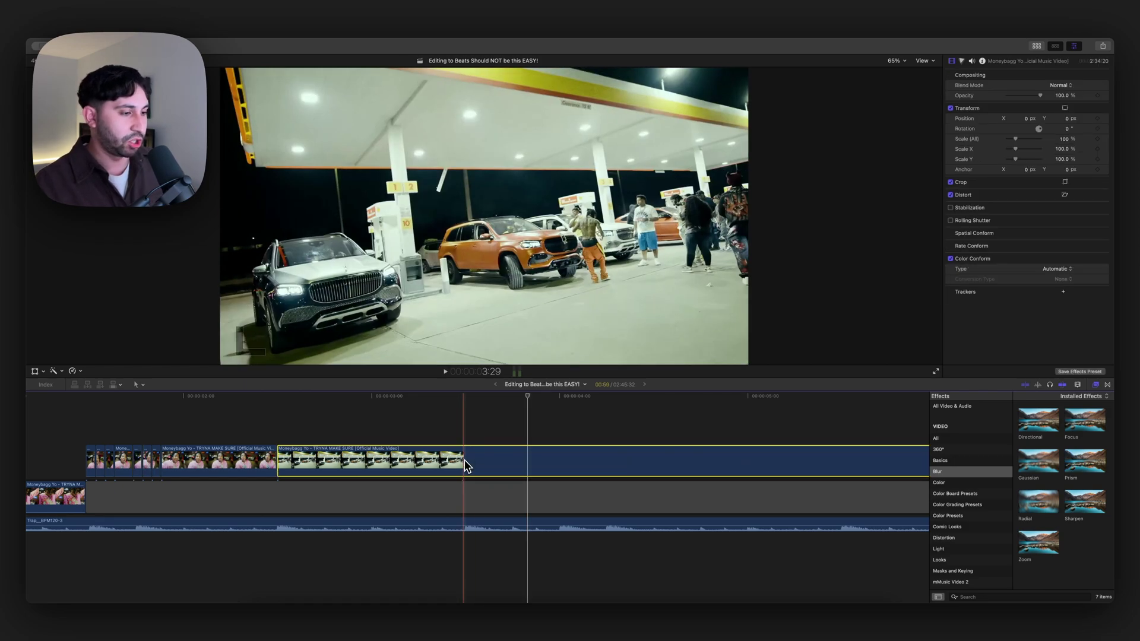
# Remove the footage after the cut up to the car hood ornament shot, and move that shot against the cut at 3:29.
pyautogui.hscroll(4, 499, 463)
pyautogui.click(509, 463)
pyautogui.press('super+b')
pyautogui.press('Delete')
pyautogui.moveTo(539, 462); pyautogui.dragTo(293, 459)
pyautogui.hscroll(-3, 356, 451)
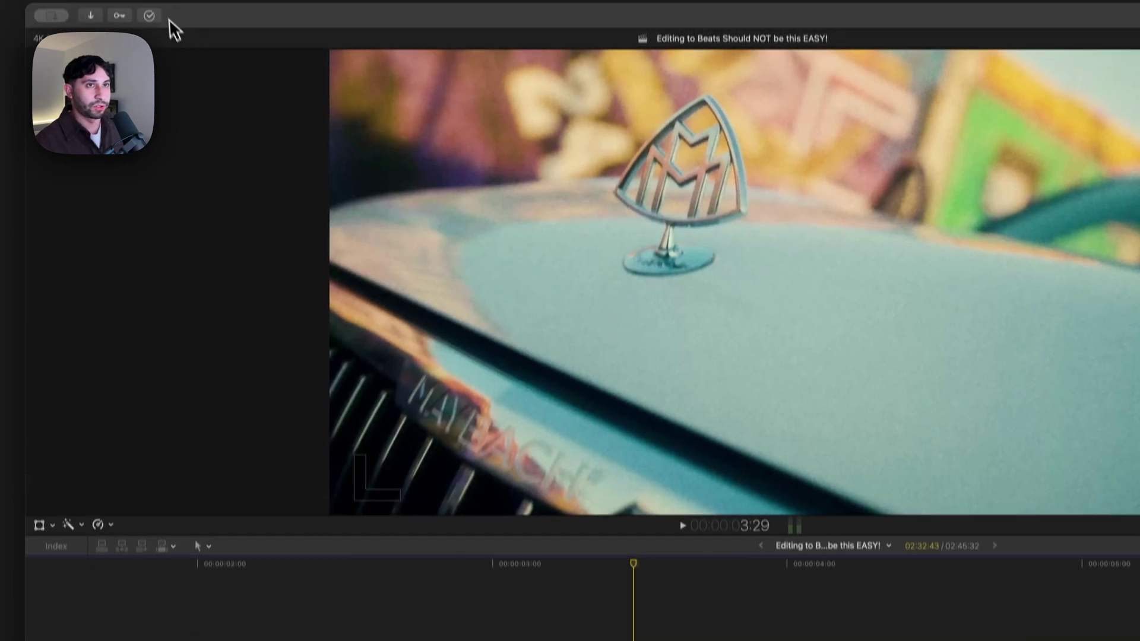
# Add a freeze frame of the hood ornament at 3:29 and move it onto a layer above the gas station clip.
pyautogui.click(167, 18)
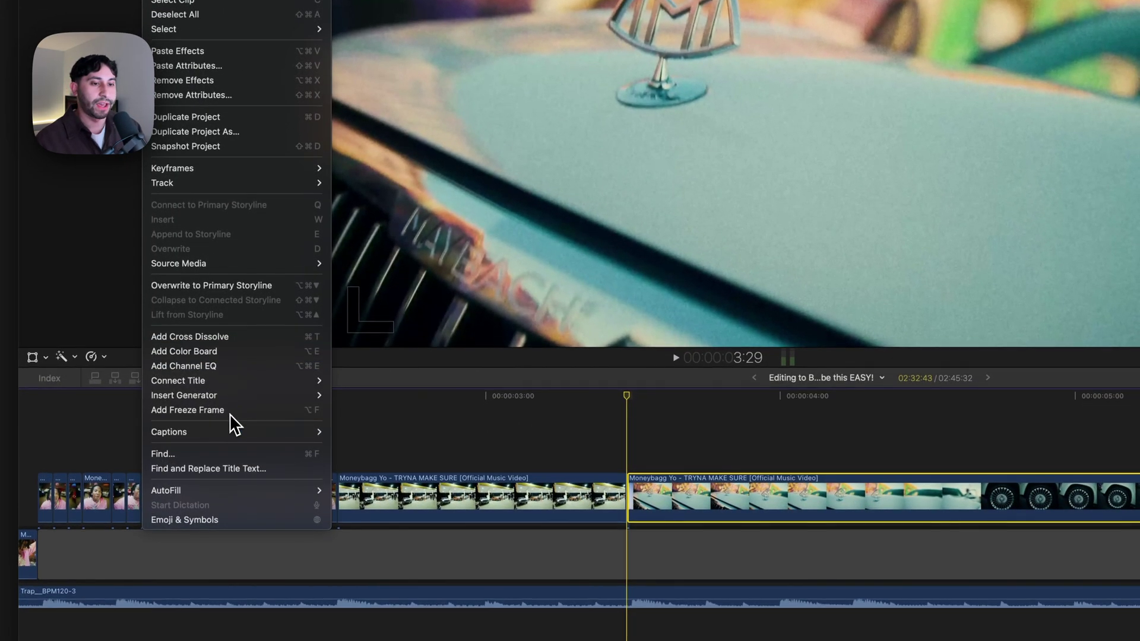
pyautogui.click(230, 410)
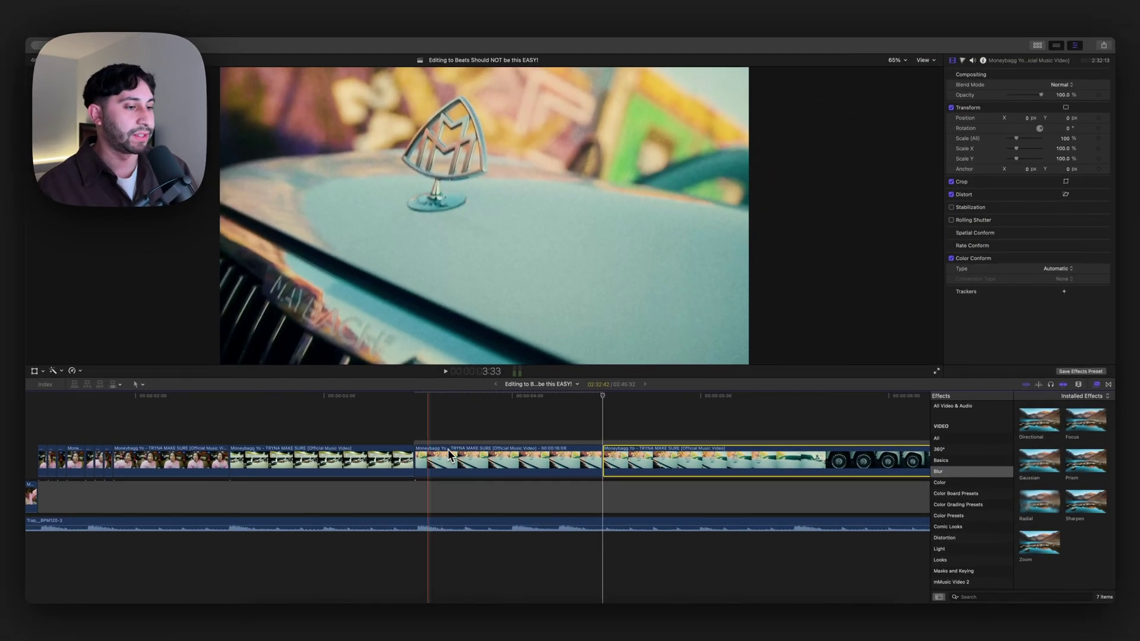
pyautogui.click(496, 460)
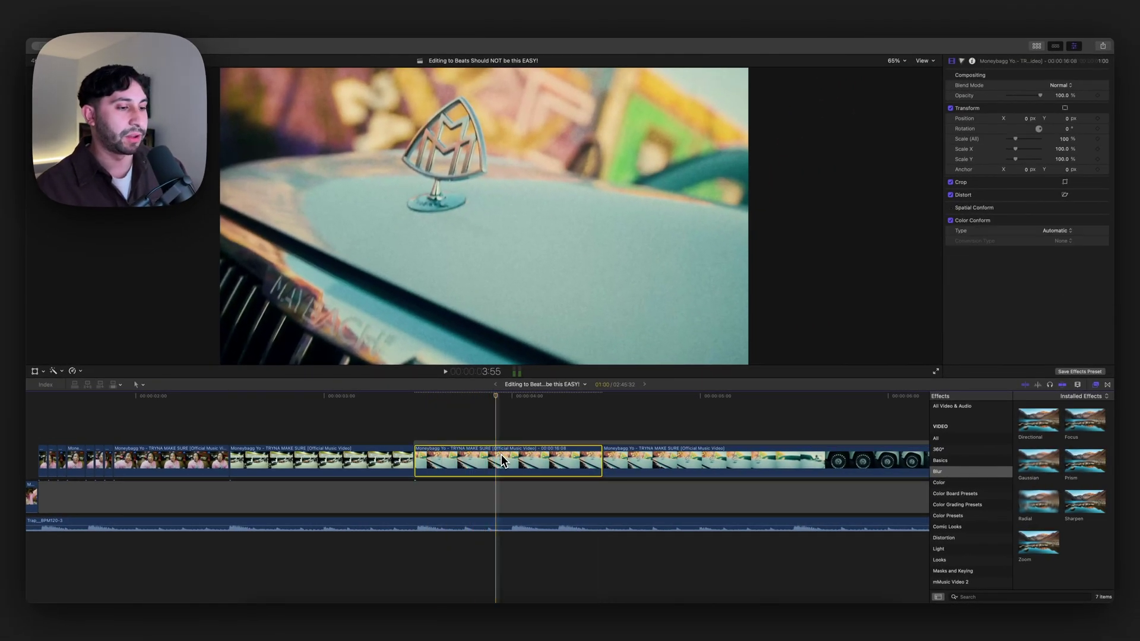
pyautogui.moveTo(499, 460); pyautogui.dragTo(338, 433)
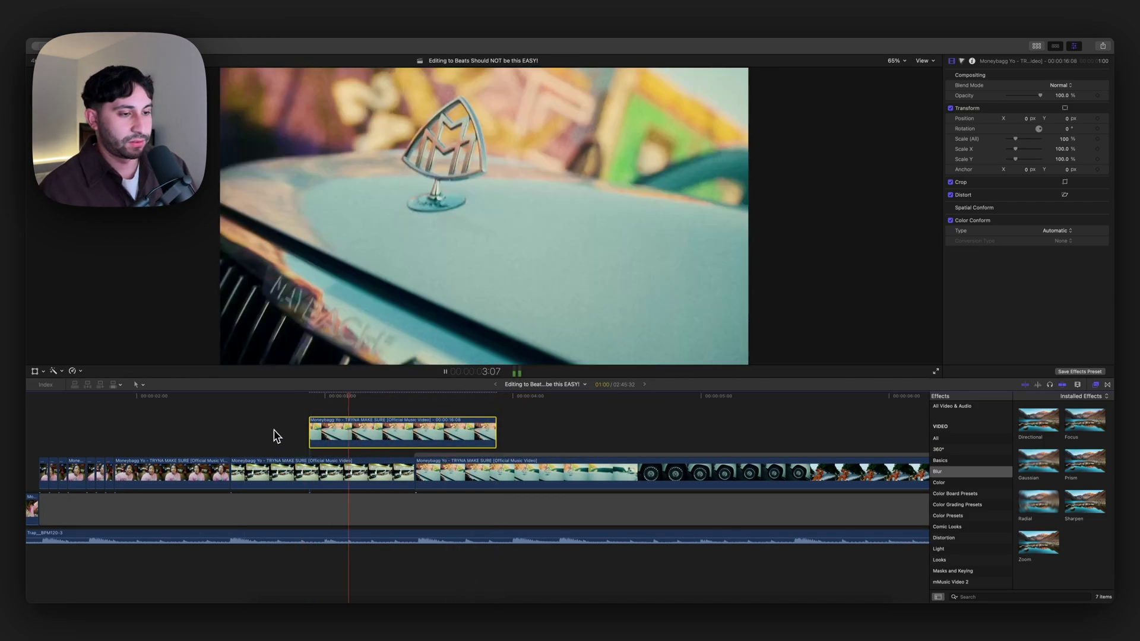
# Start the freeze frame at 3:09, 20 frames before the ornament shot, and trim its end to the cut at 3:29.
pyautogui.moveTo(347, 428); pyautogui.dragTo(383, 418)
pyautogui.click(415, 402)
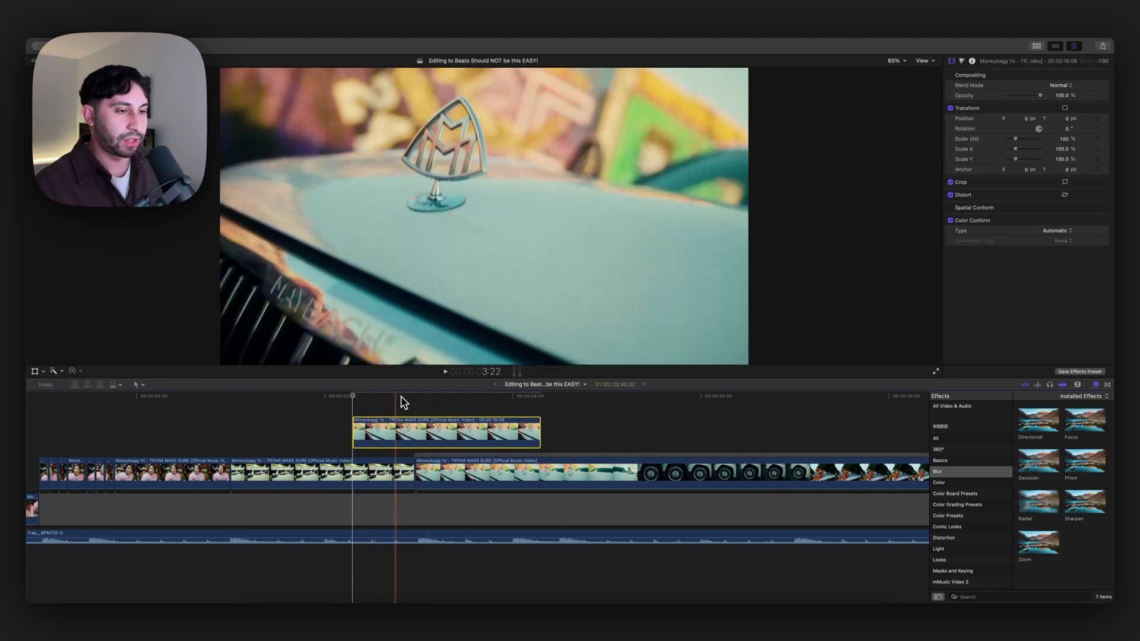
pyautogui.click(414, 394)
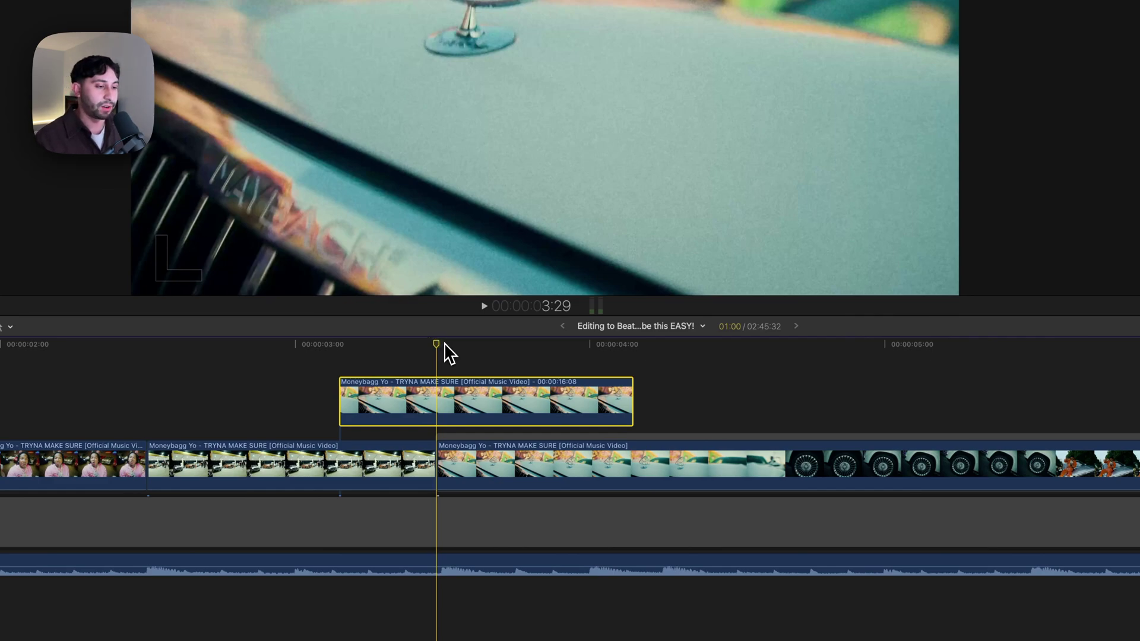
pyautogui.hotkey('shift', 'Left')
pyautogui.hotkey('shift', 'Left')
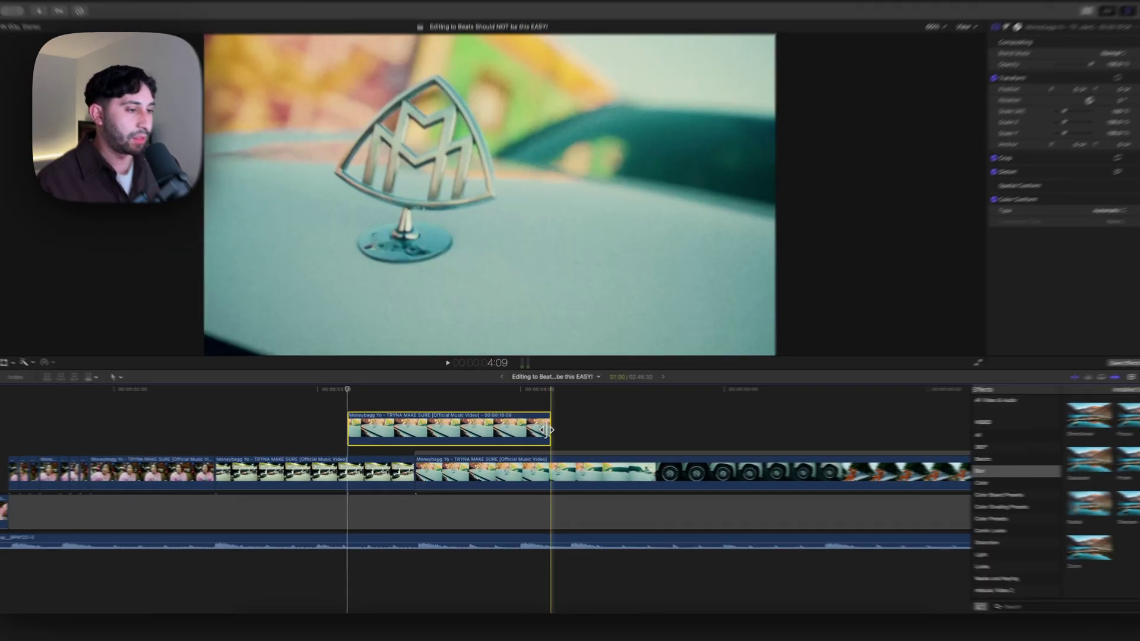
pyautogui.moveTo(630, 401); pyautogui.dragTo(413, 403)
pyautogui.click(344, 398)
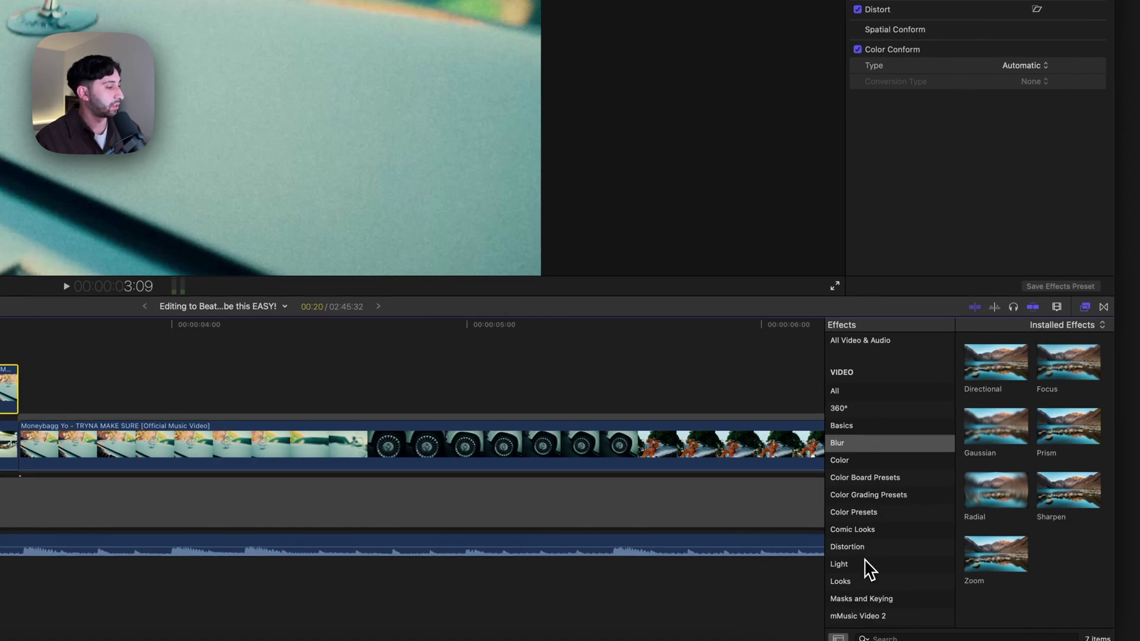
# Apply the Draw Mask effect from Masks and Keying to the hood ornament freeze frame.
pyautogui.scroll(-4, 864, 561)
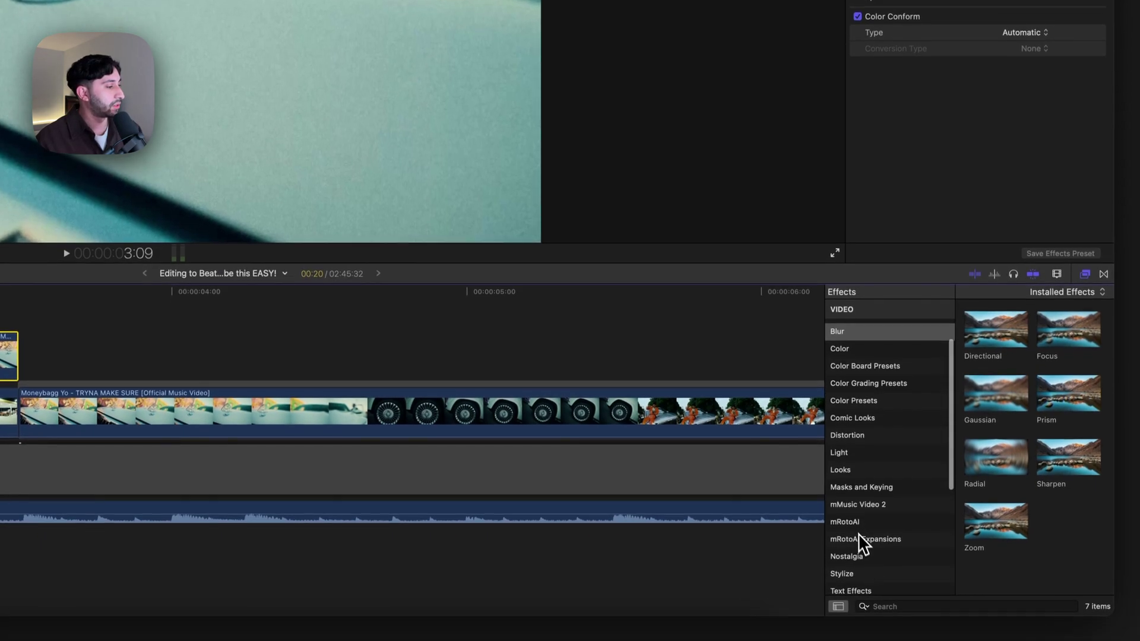
pyautogui.click(861, 519)
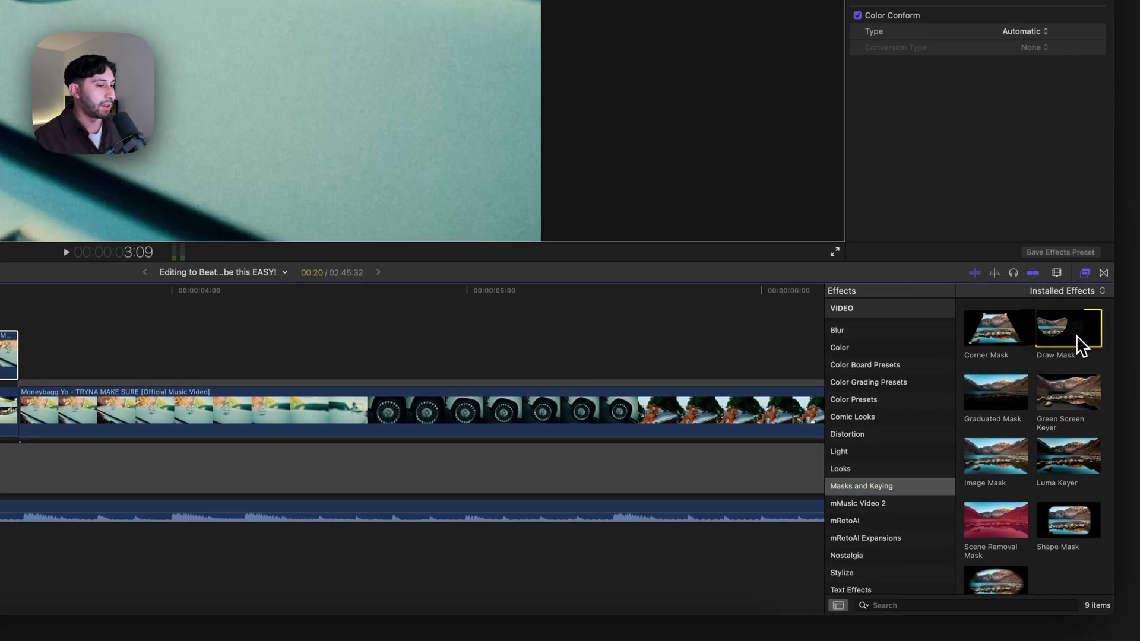
pyautogui.moveTo(1076, 335)
pyautogui.mouseDown()
pyautogui.moveTo(342, 458)
pyautogui.moveTo(459, 489)
pyautogui.mouseUp()
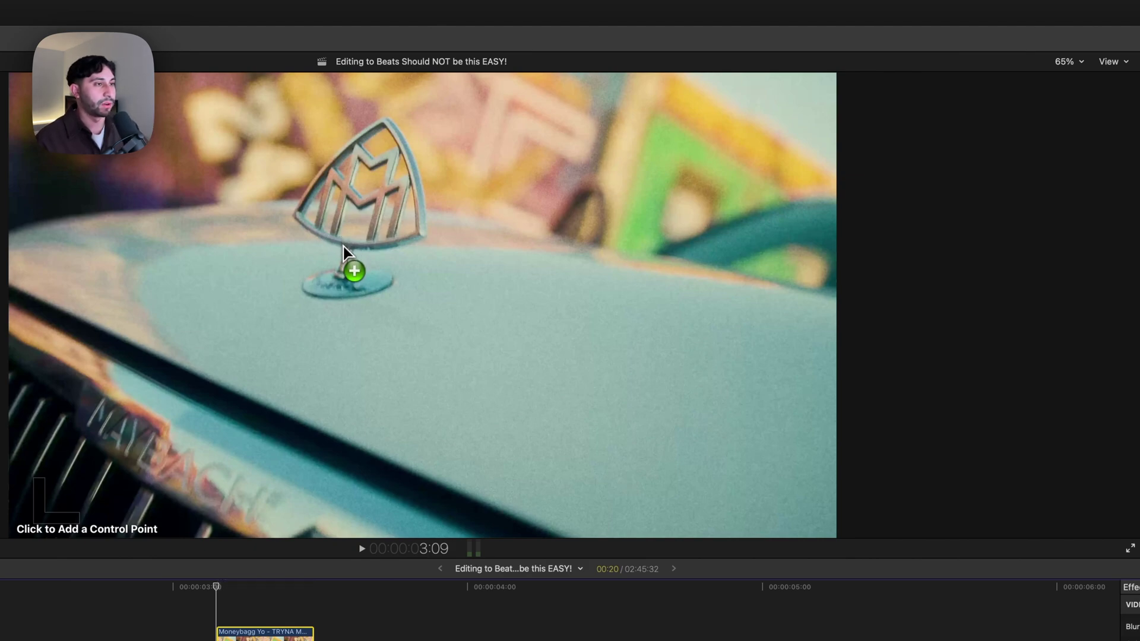
# Trace a closed mask around the hood ornament and its base, fit the image in the viewer, and set Feather to 9.0.
pyautogui.click(343, 247)
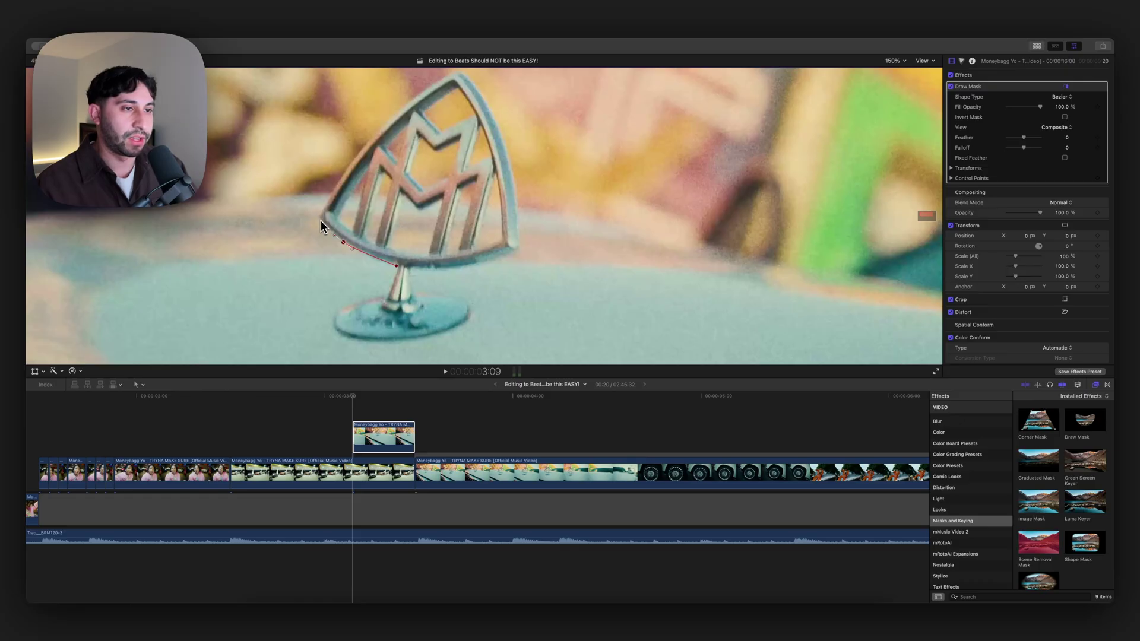
pyautogui.moveTo(320, 220); pyautogui.dragTo(314, 213)
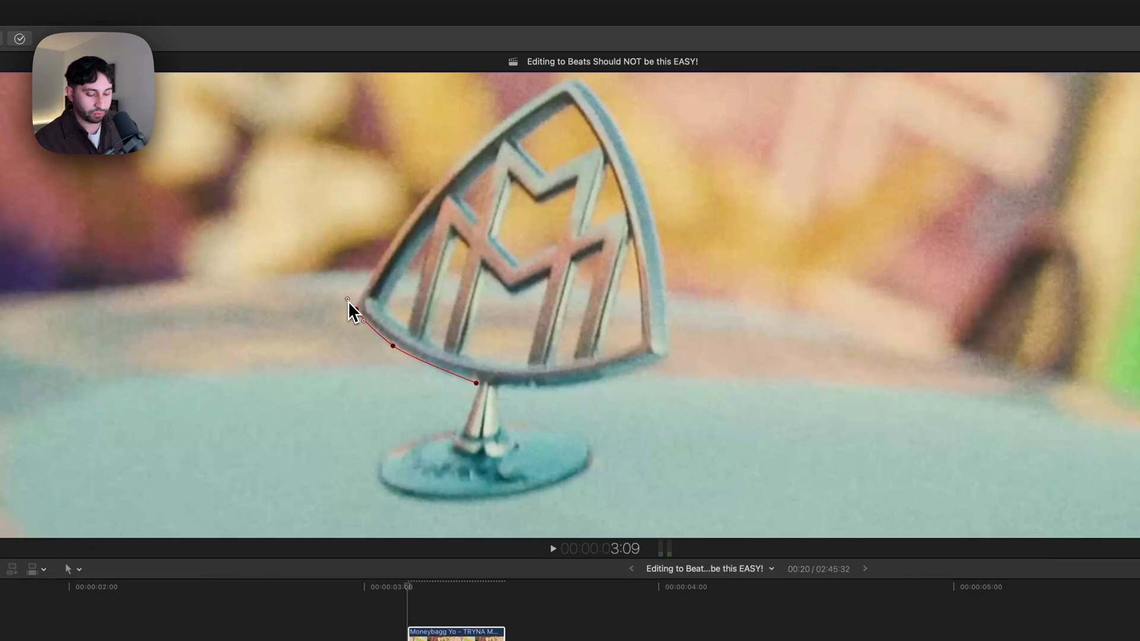
pyautogui.moveTo(347, 298); pyautogui.dragTo(348, 297)
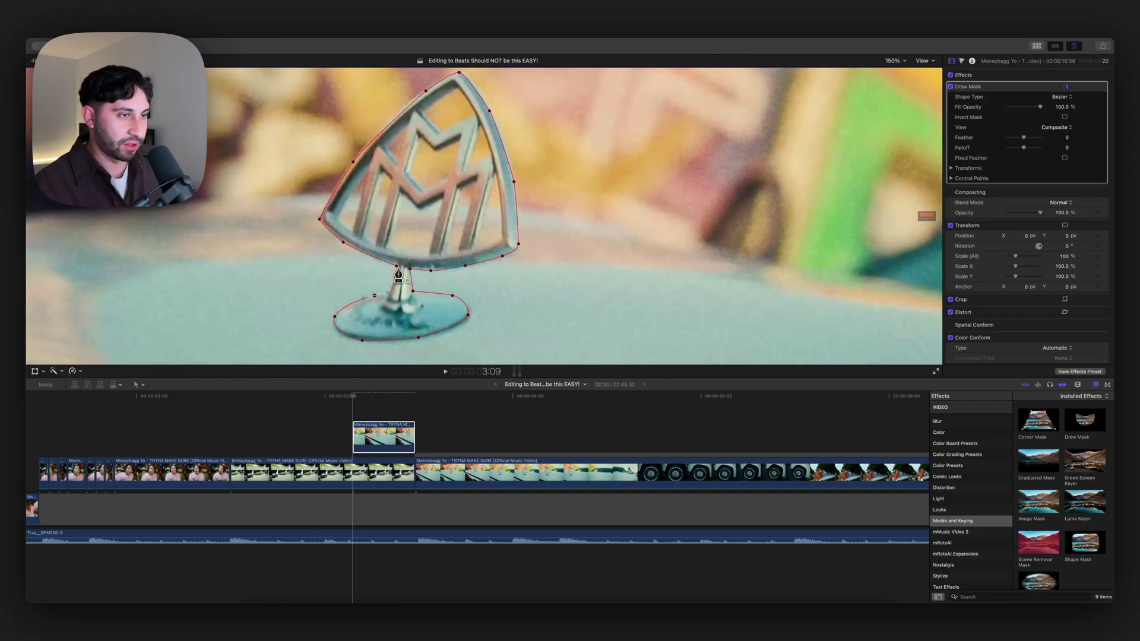
pyautogui.click(397, 269)
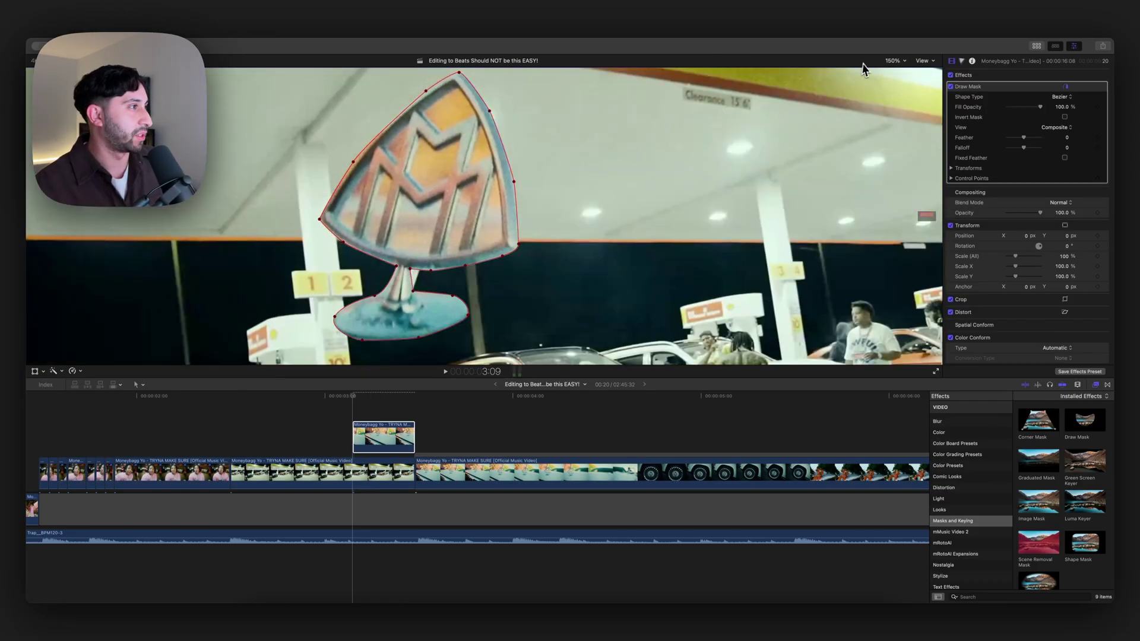
pyautogui.click(897, 62)
pyautogui.click(901, 72)
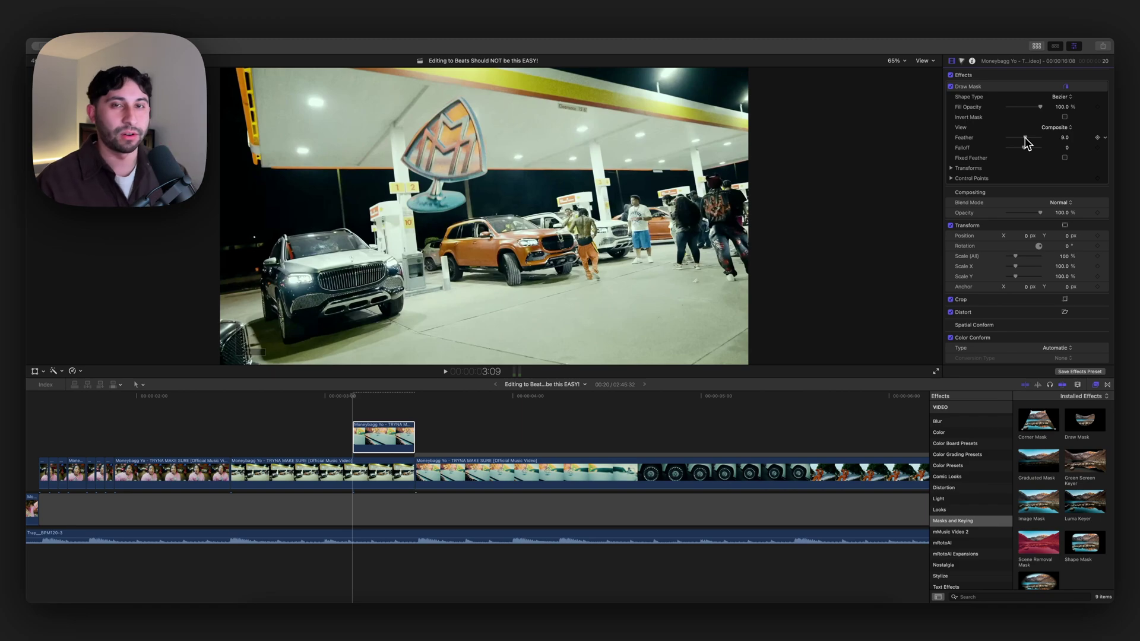
# Activate Transform on the freeze frame with content outside the frame shown, and keyframe its original placement at the clip's end.
pyautogui.click(35, 371)
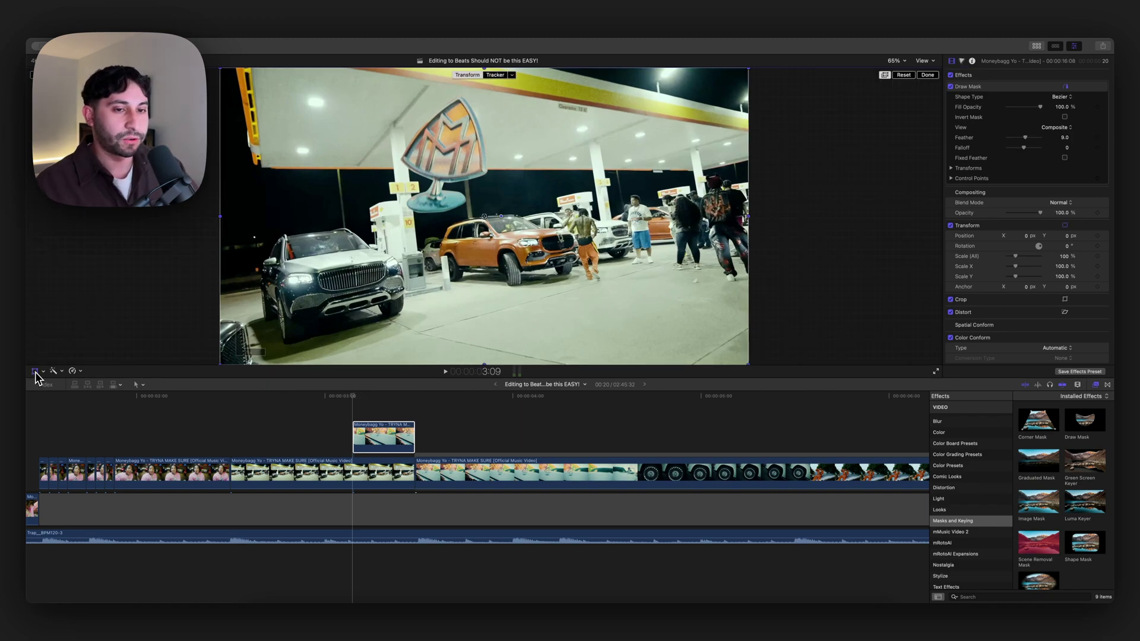
pyautogui.click(895, 60)
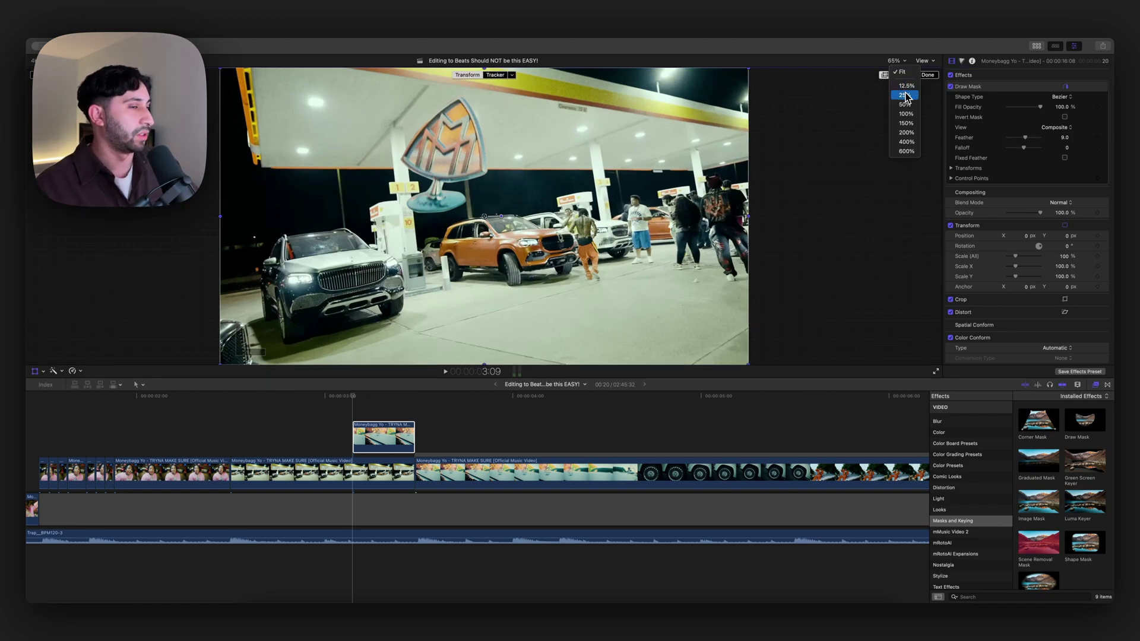
pyautogui.click(904, 95)
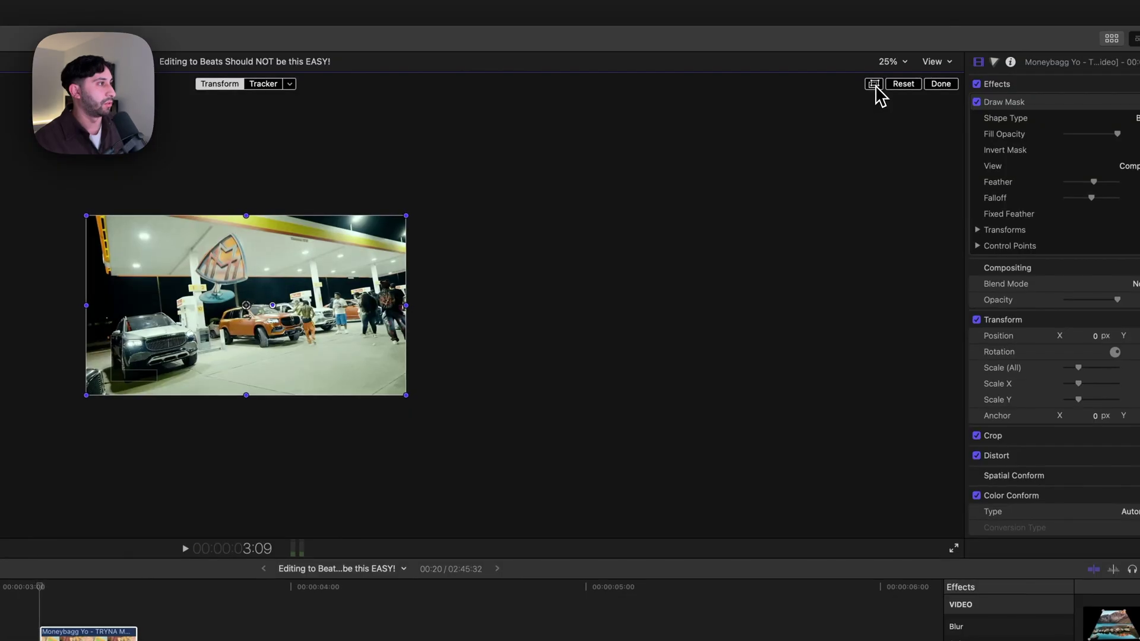
pyautogui.click(874, 83)
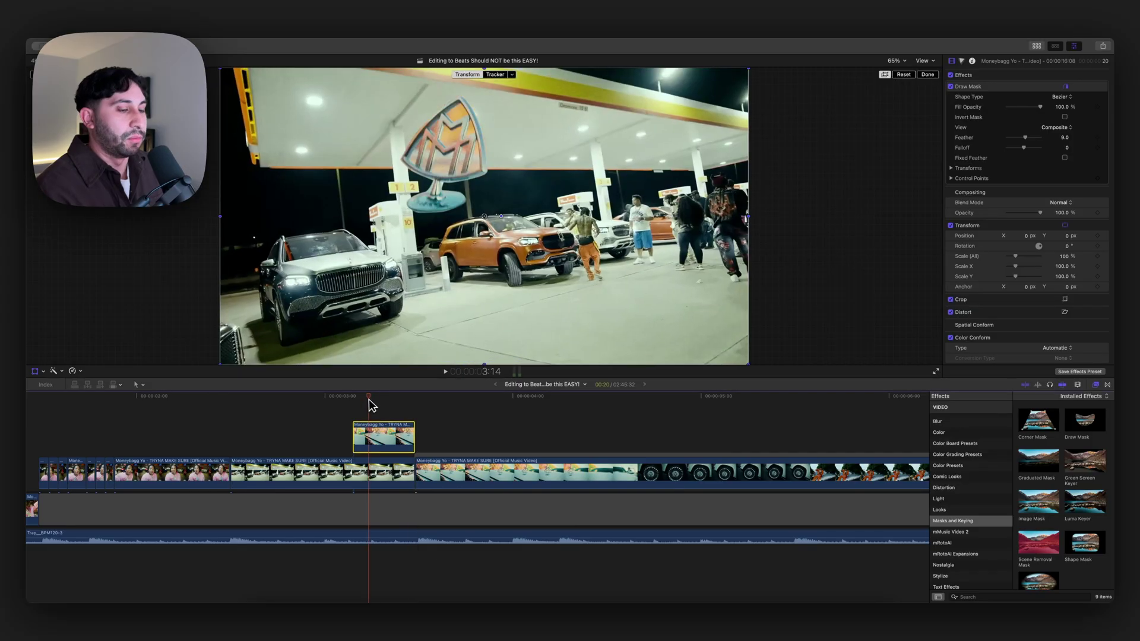
pyautogui.moveTo(369, 399); pyautogui.dragTo(418, 403)
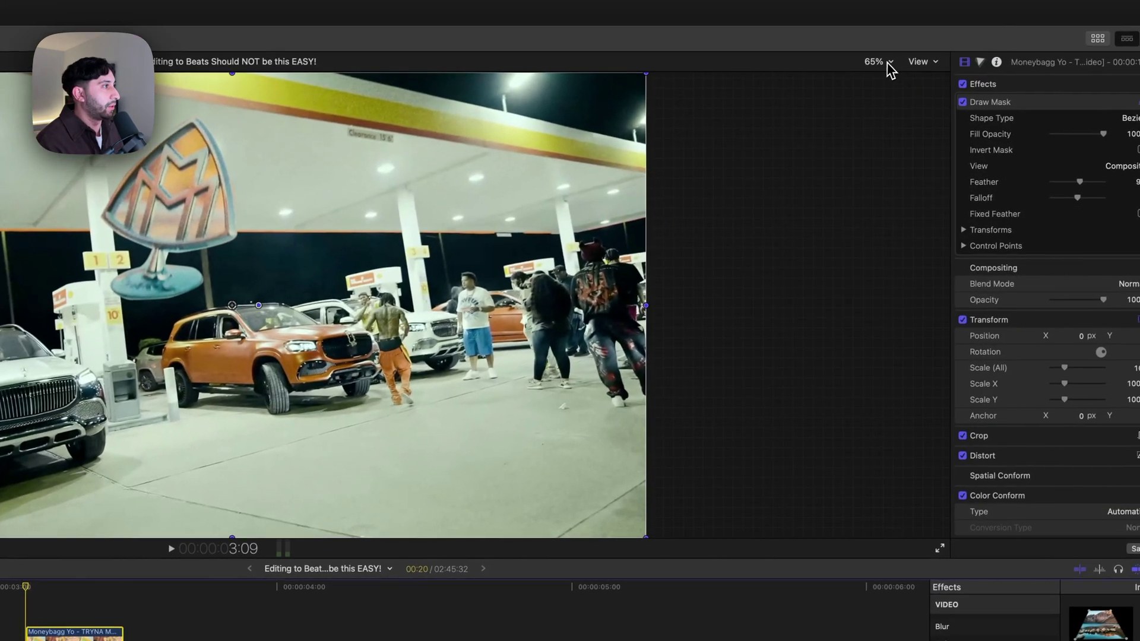
# At 3:09, place the masked ornament below the frame, rotated counterclockwise and scaled down slightly.
pyautogui.click(887, 64)
pyautogui.click(889, 118)
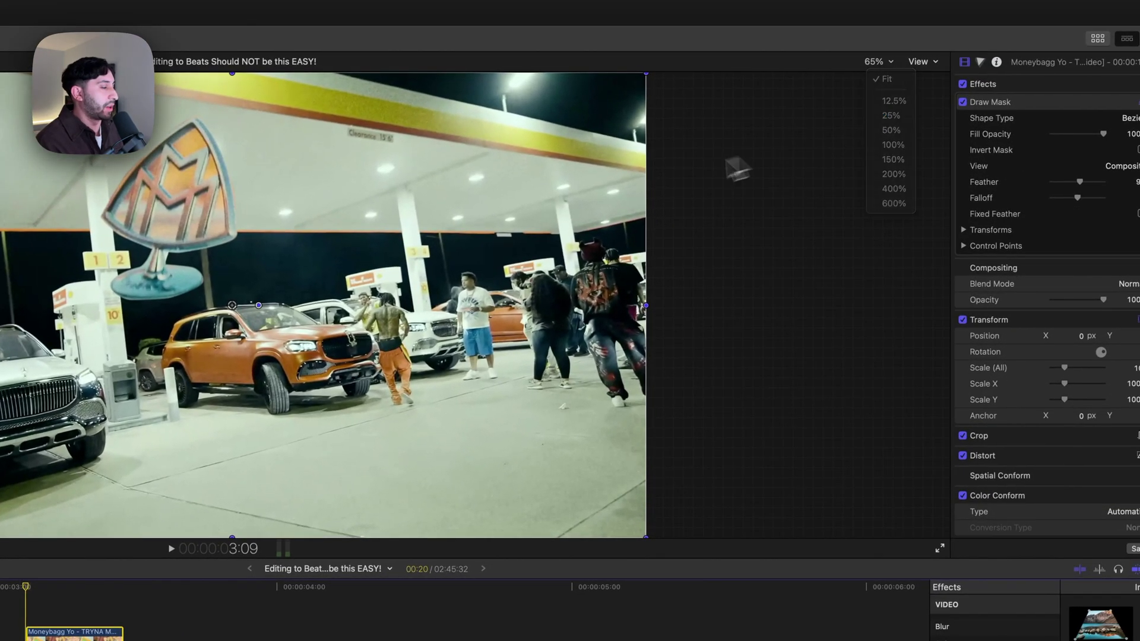
pyautogui.moveTo(527, 228); pyautogui.dragTo(544, 397)
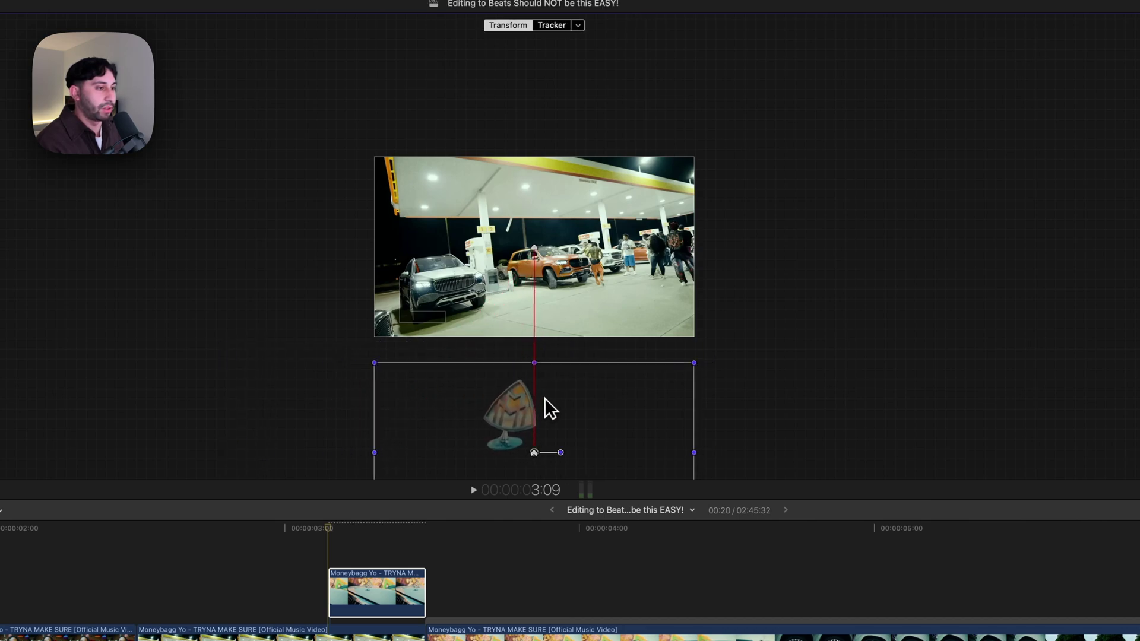
pyautogui.moveTo(563, 454); pyautogui.dragTo(564, 454)
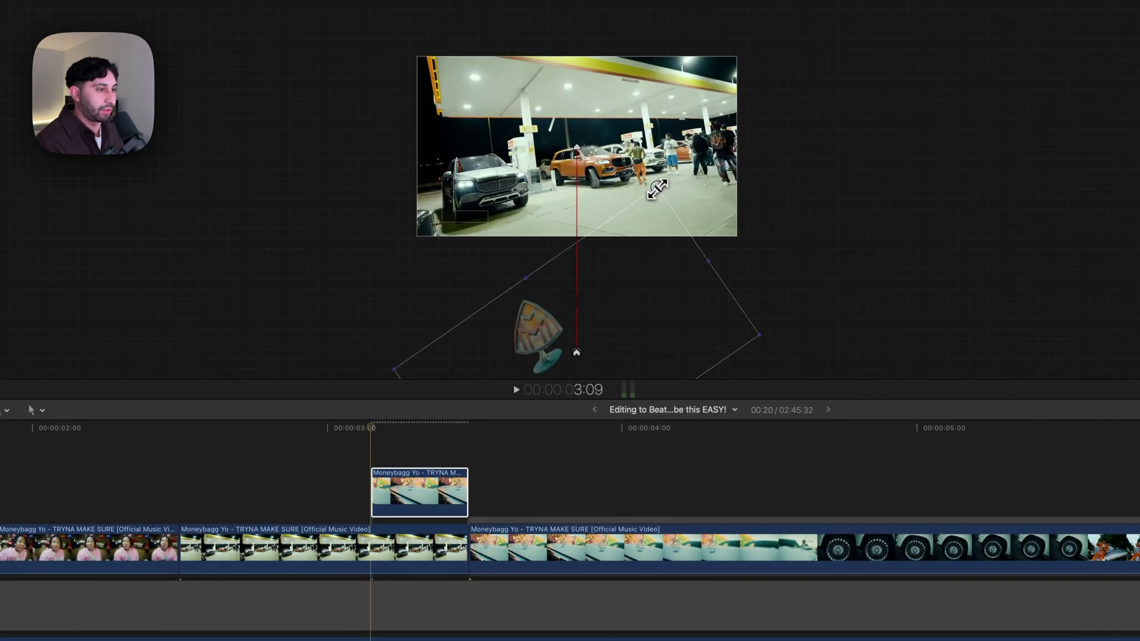
pyautogui.moveTo(657, 189); pyautogui.dragTo(648, 219)
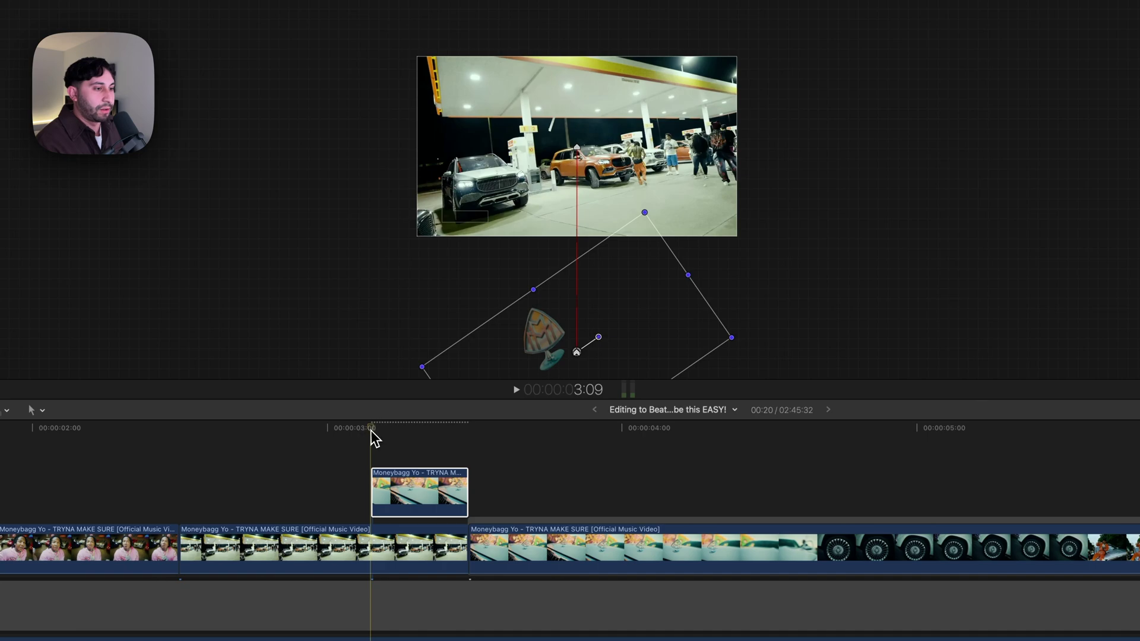
# At about 3:17, shift the masked ornament right and up to keyframe a curved motion path into the frame.
pyautogui.moveTo(370, 429); pyautogui.dragTo(380, 399)
pyautogui.press('Right')
pyautogui.press('Right')
pyautogui.press('Right')
pyautogui.press('Right')
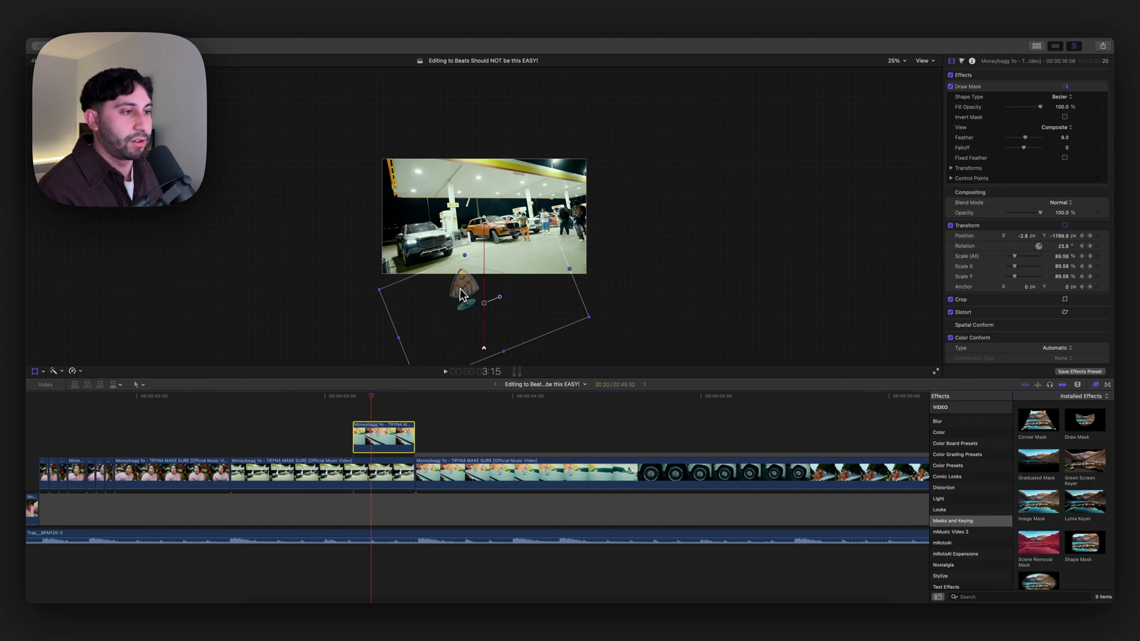
pyautogui.moveTo(467, 286); pyautogui.dragTo(565, 317)
pyautogui.click(521, 295)
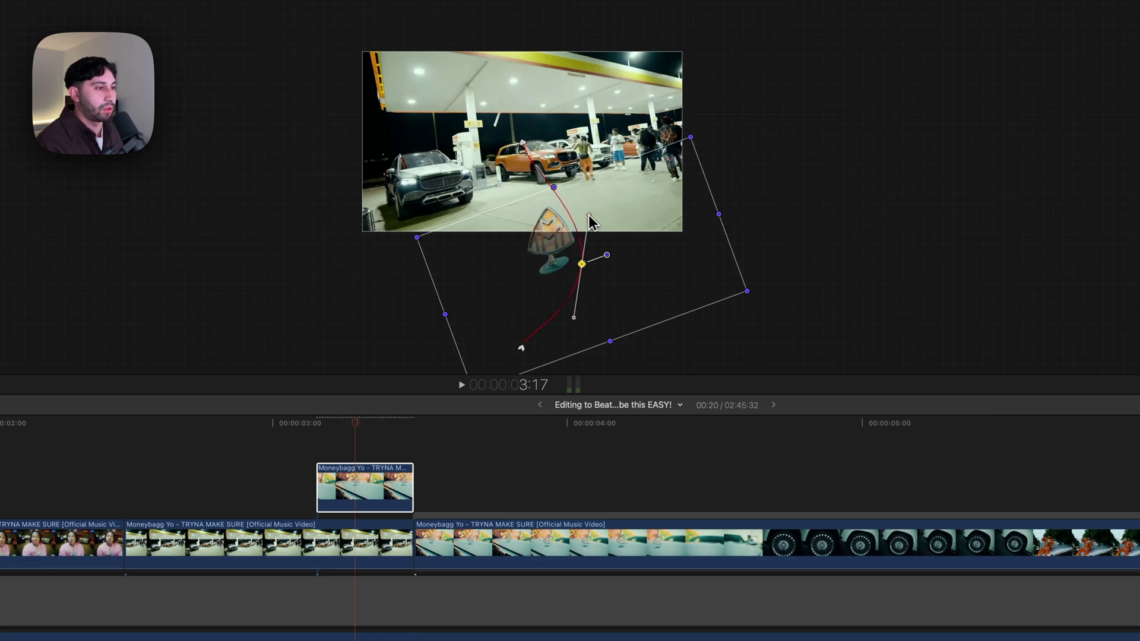
# Play and scrub the ornament's entrance animation from 3:09 to check the curved movement.
pyautogui.click(316, 422)
pyautogui.press('space')
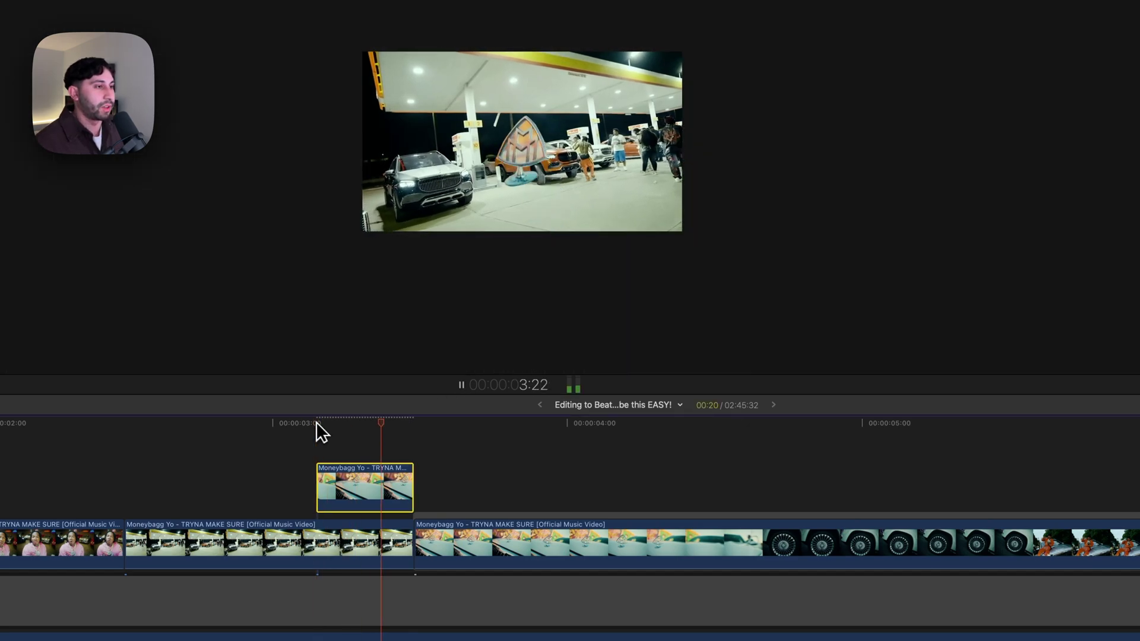
pyautogui.press('space')
pyautogui.click(314, 423)
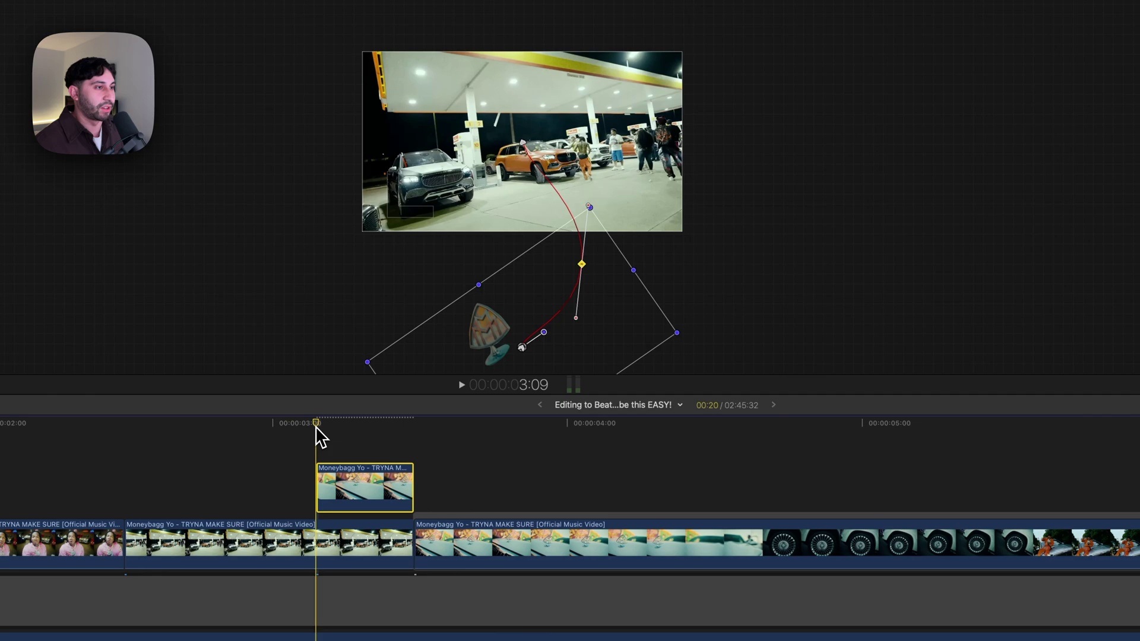
pyautogui.press('space')
pyautogui.moveTo(316, 426); pyautogui.dragTo(385, 419)
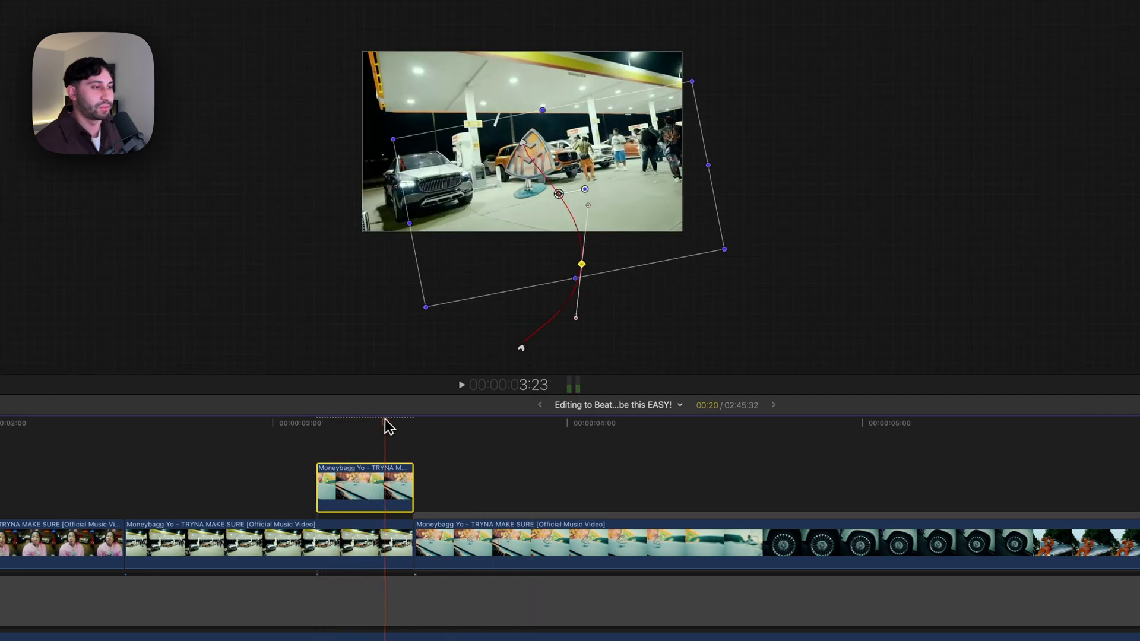
# At 3:14, move the ornament slightly up and left to add another bend in the path, and replay the animation.
pyautogui.click(339, 423)
pyautogui.click(340, 423)
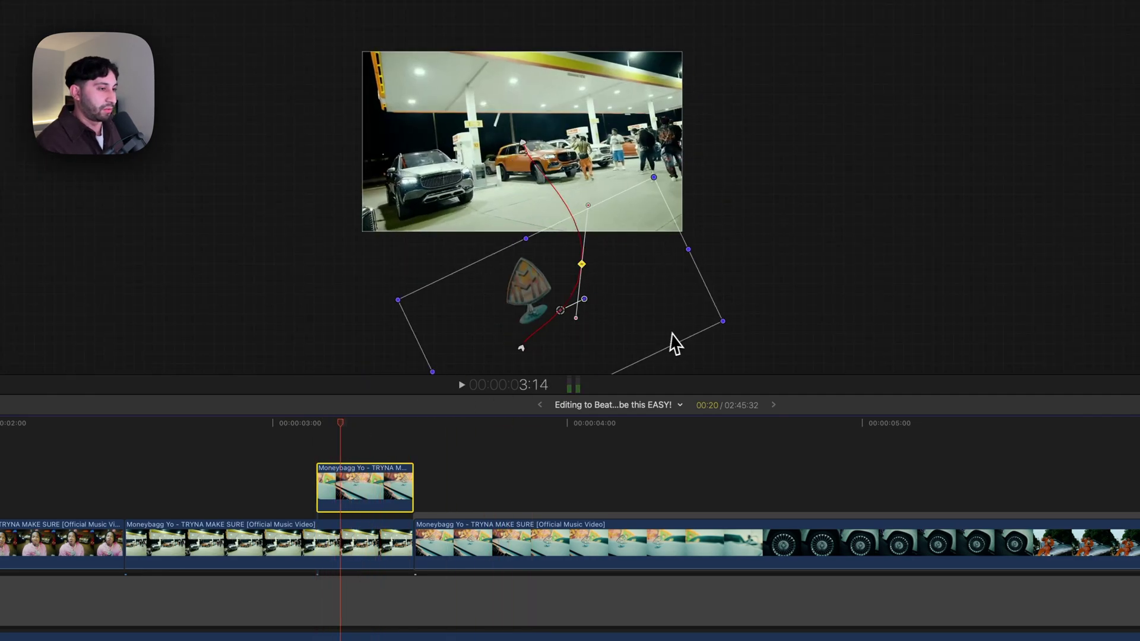
pyautogui.moveTo(562, 313); pyautogui.dragTo(543, 299)
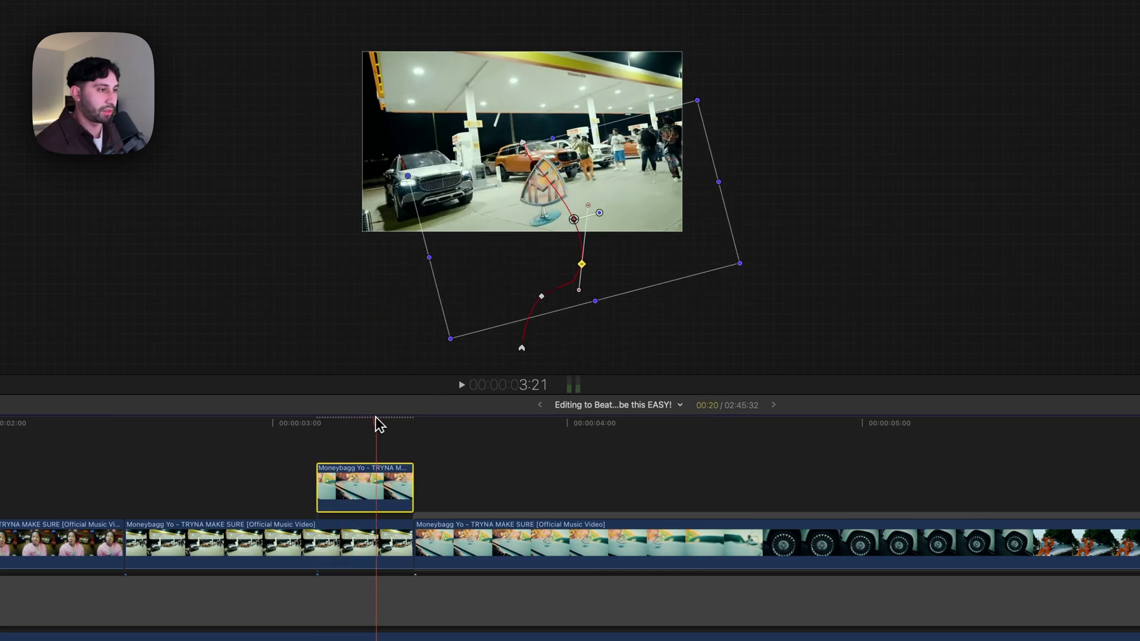
pyautogui.press('space')
pyautogui.press('space')
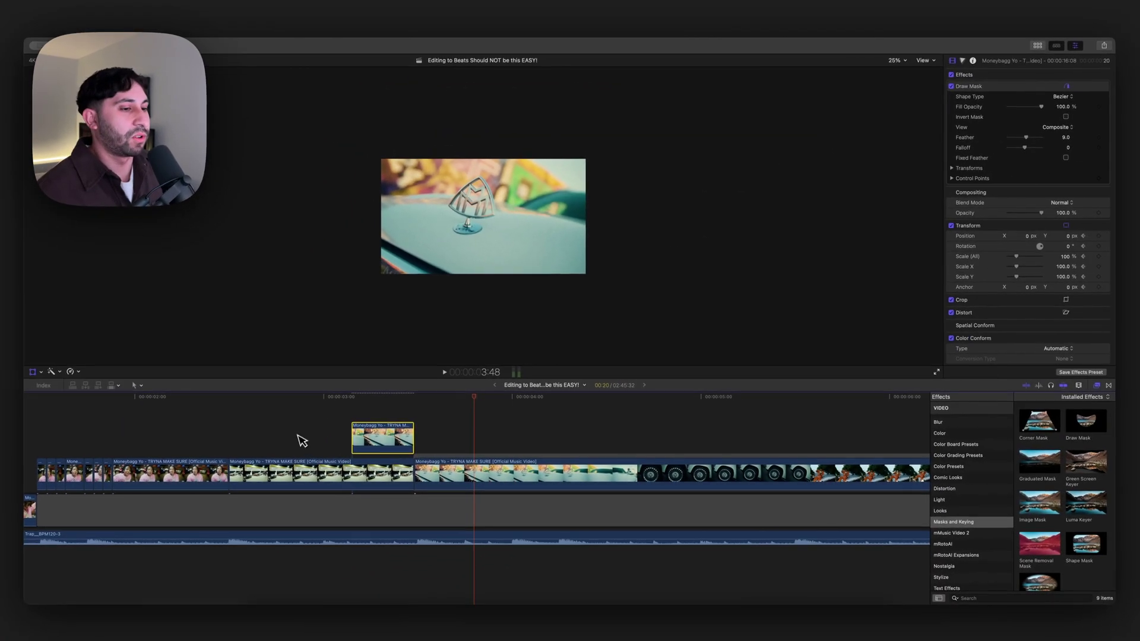
# Fit the image in the viewer and apply Directional blur to the freeze frame with Amount 72.1 and Angle 114.6°.
pyautogui.click(372, 398)
pyautogui.hotkey('shift', 'z')
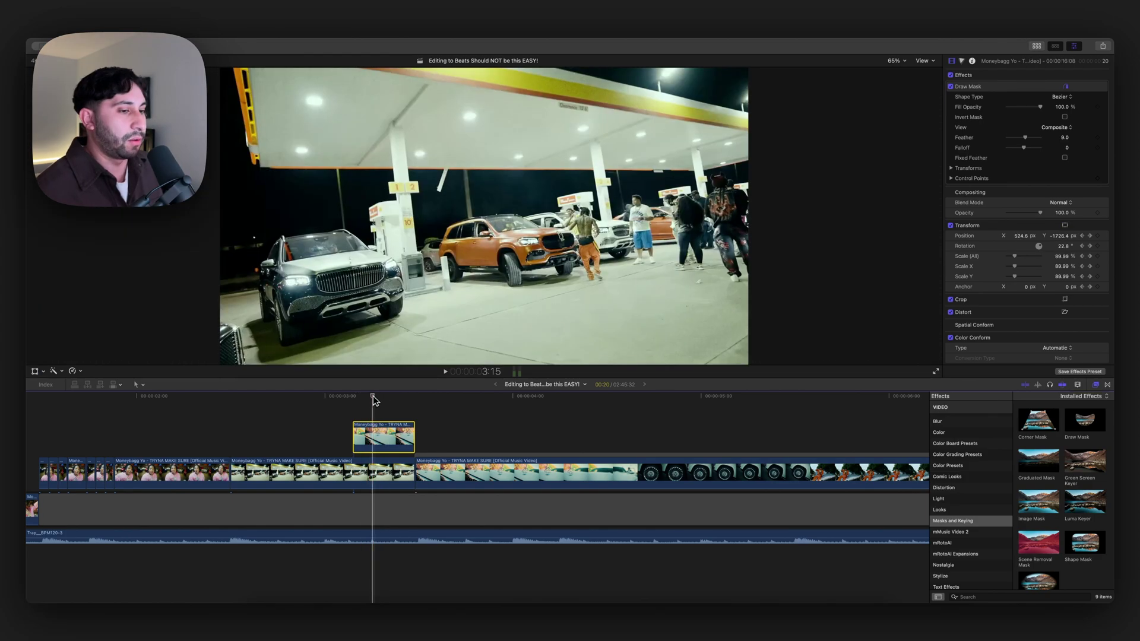
pyautogui.click(950, 421)
pyautogui.moveTo(1038, 456); pyautogui.dragTo(351, 434)
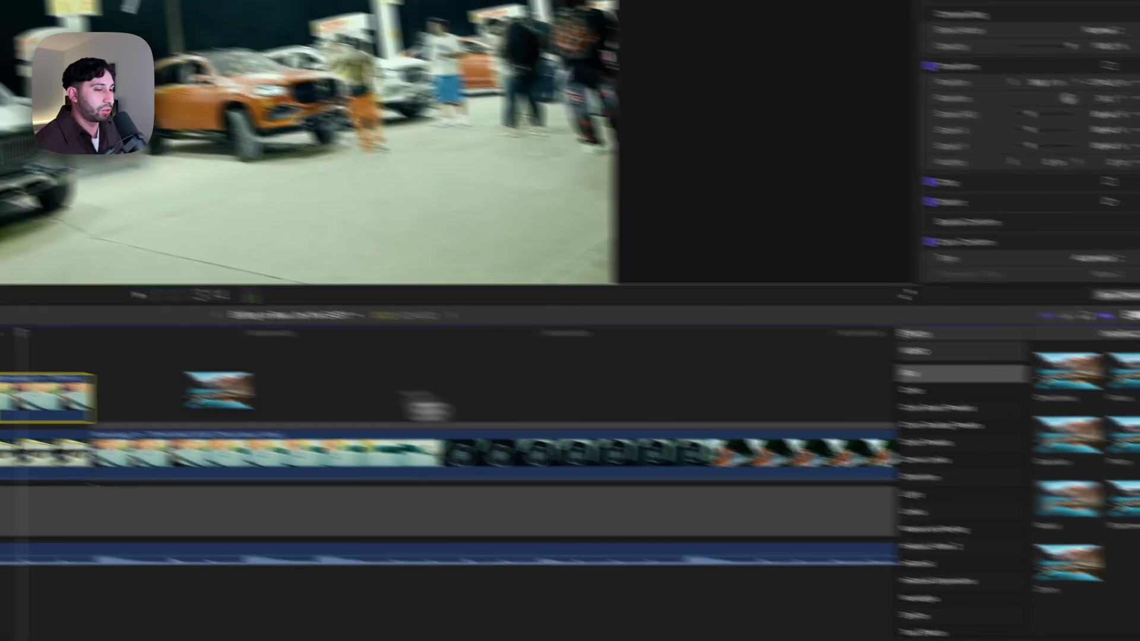
pyautogui.moveTo(300, 466); pyautogui.dragTo(314, 456)
pyautogui.moveTo(329, 397); pyautogui.dragTo(369, 376)
pyautogui.moveTo(606, 226); pyautogui.dragTo(591, 231)
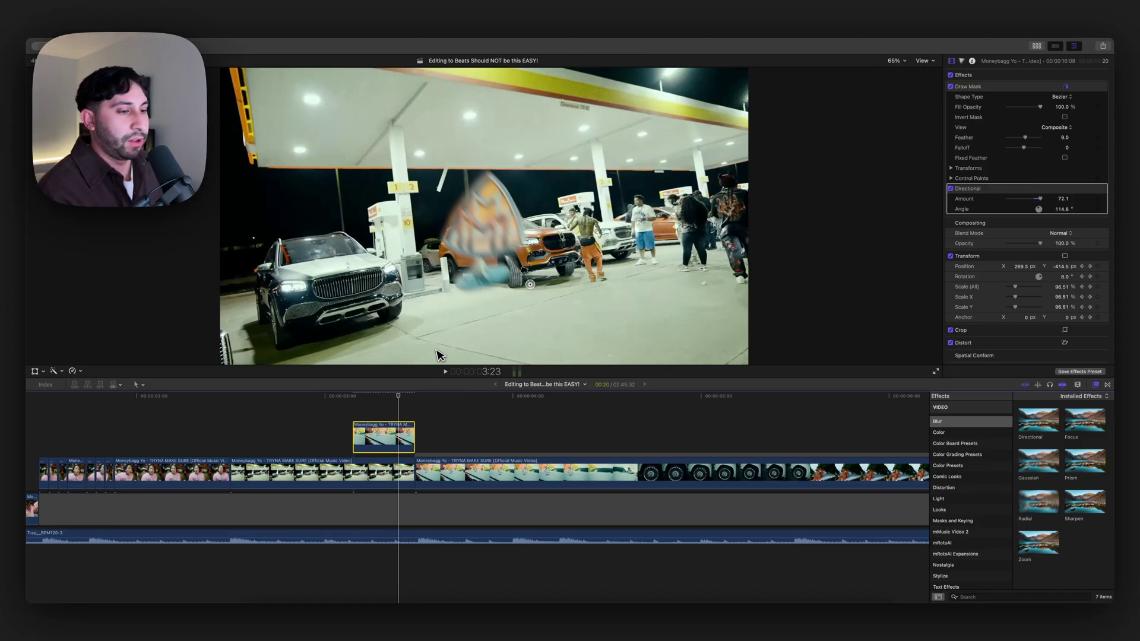
# Keyframe the Directional blur's Amount from 72.1 near 3:25 down to 0 at 3:29.
pyautogui.press('Right')
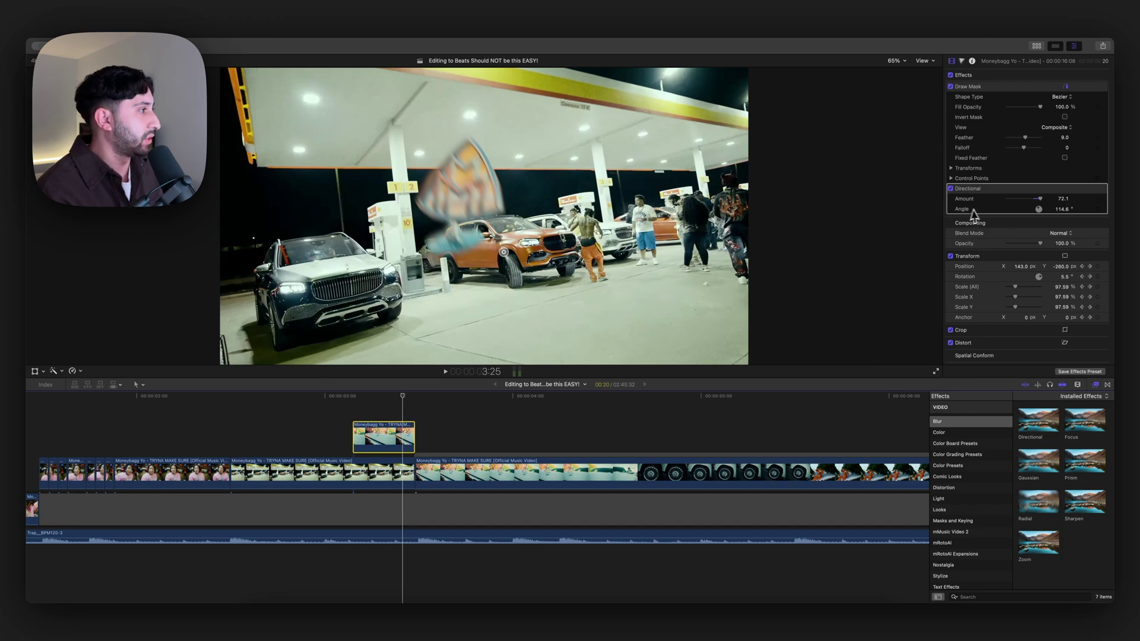
pyautogui.press('Right')
pyautogui.press('Right')
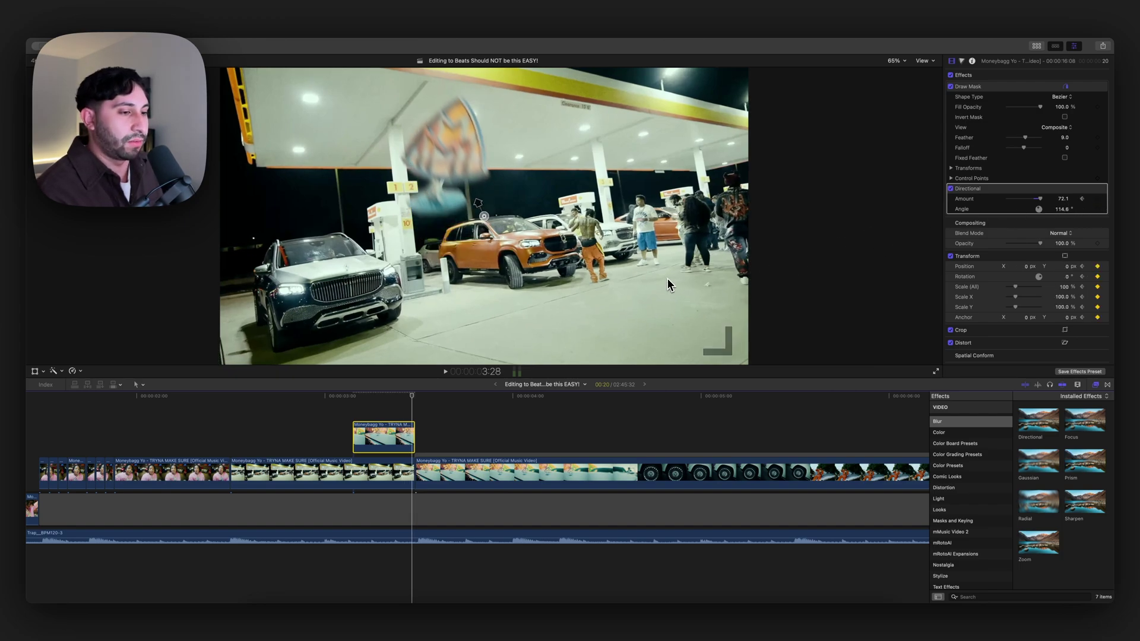
pyautogui.press('Right')
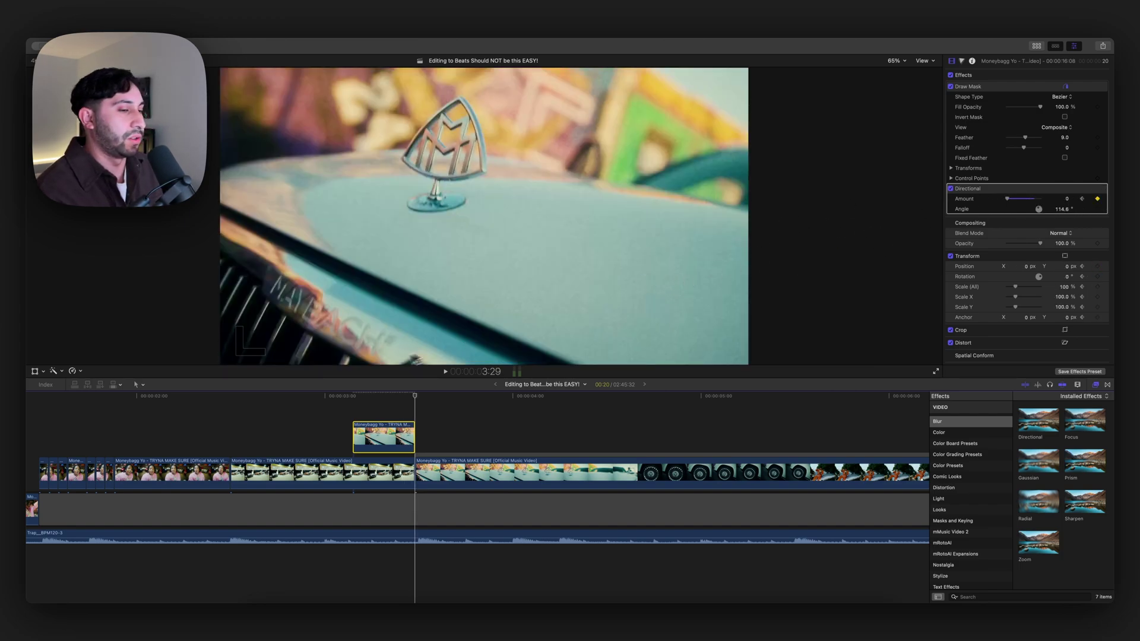
# Play the section around the freeze frame to review the blurred ornament transition.
pyautogui.moveTo(362, 397); pyautogui.dragTo(287, 399)
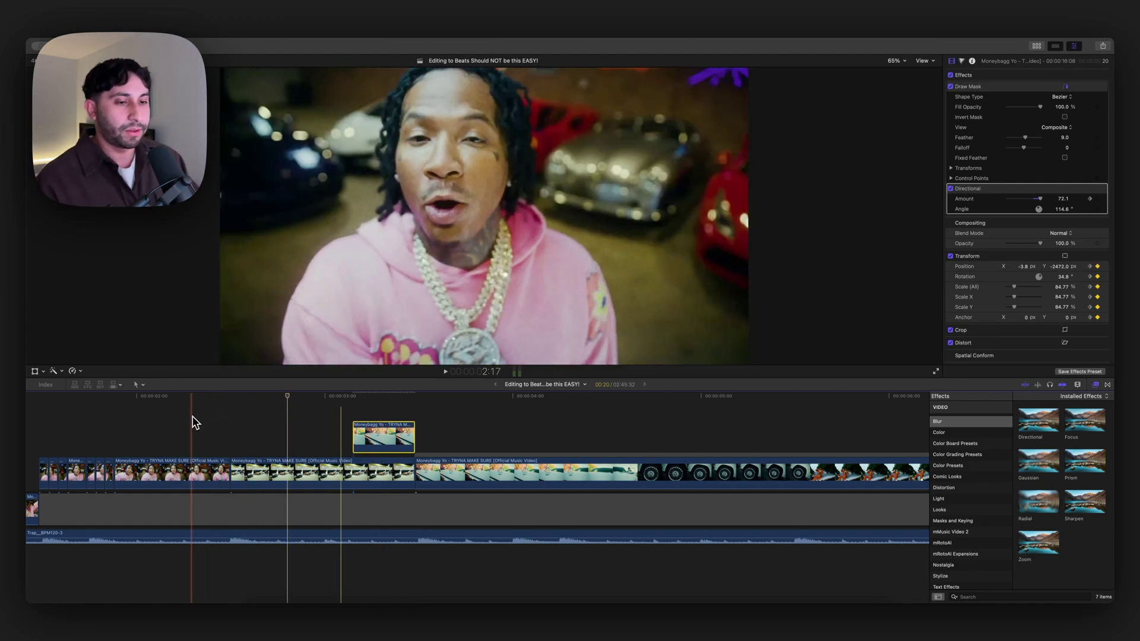
pyautogui.press('space')
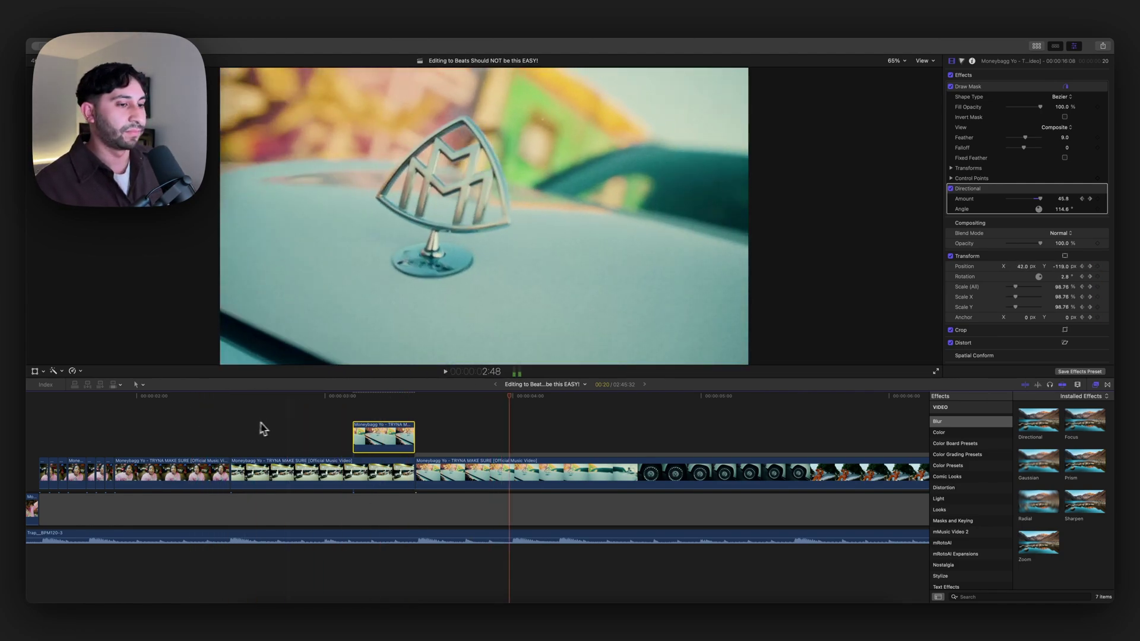
pyautogui.press('space')
pyautogui.press('space')
pyautogui.click(326, 393)
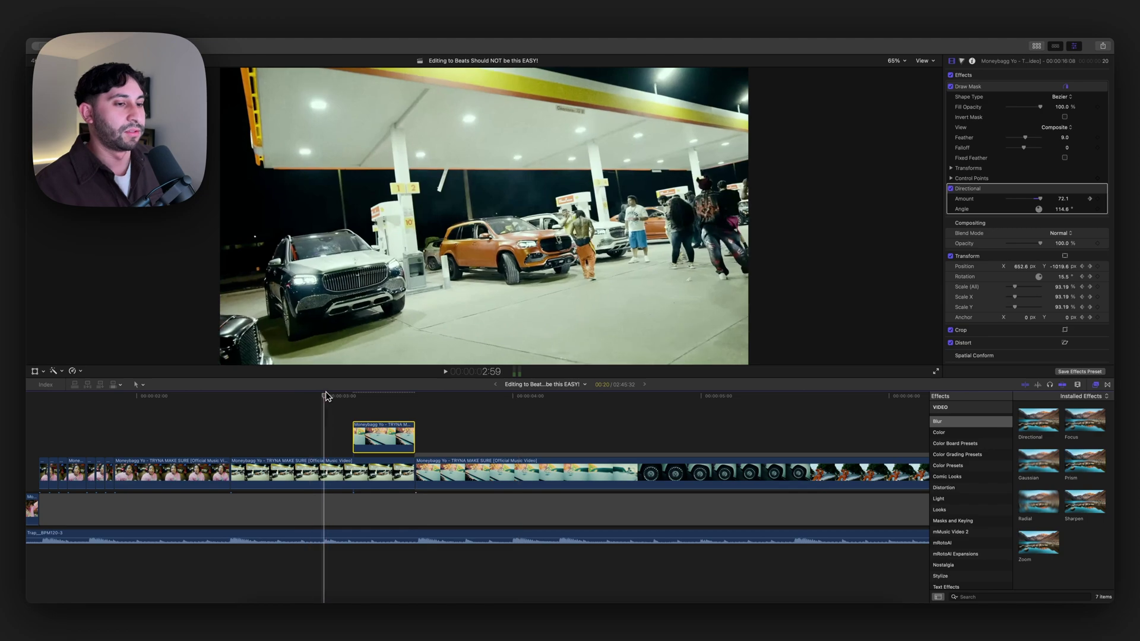
pyautogui.press('space')
pyautogui.press('space')
# Split the hood ornament shot in the main storyline on the beat at 3:59.
pyautogui.press('super+minus')
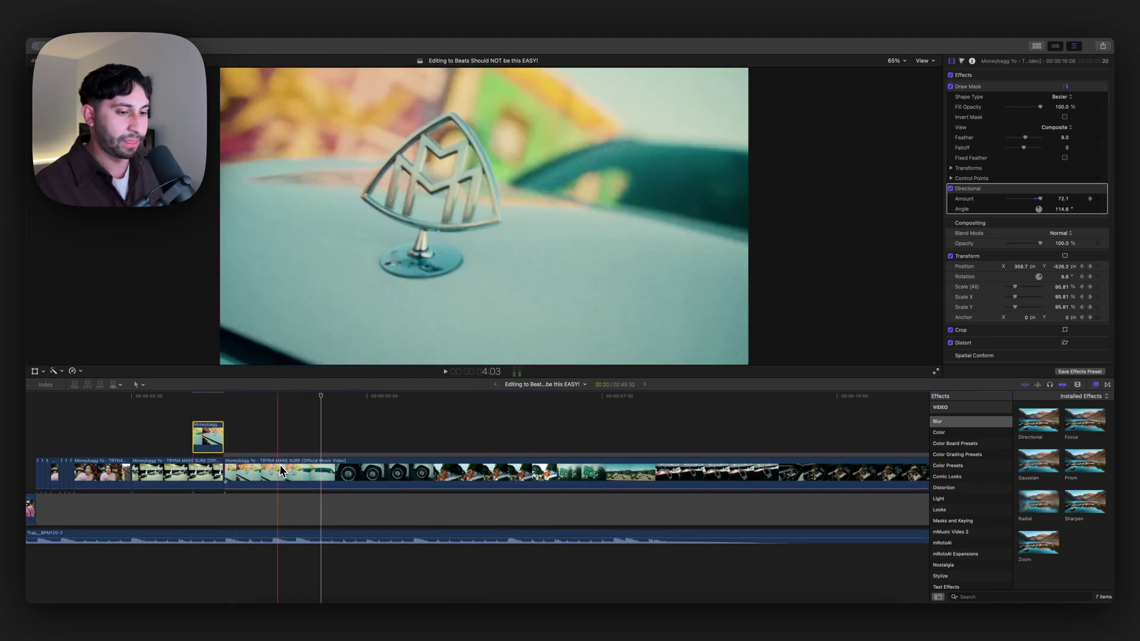
pyautogui.press('super+equal')
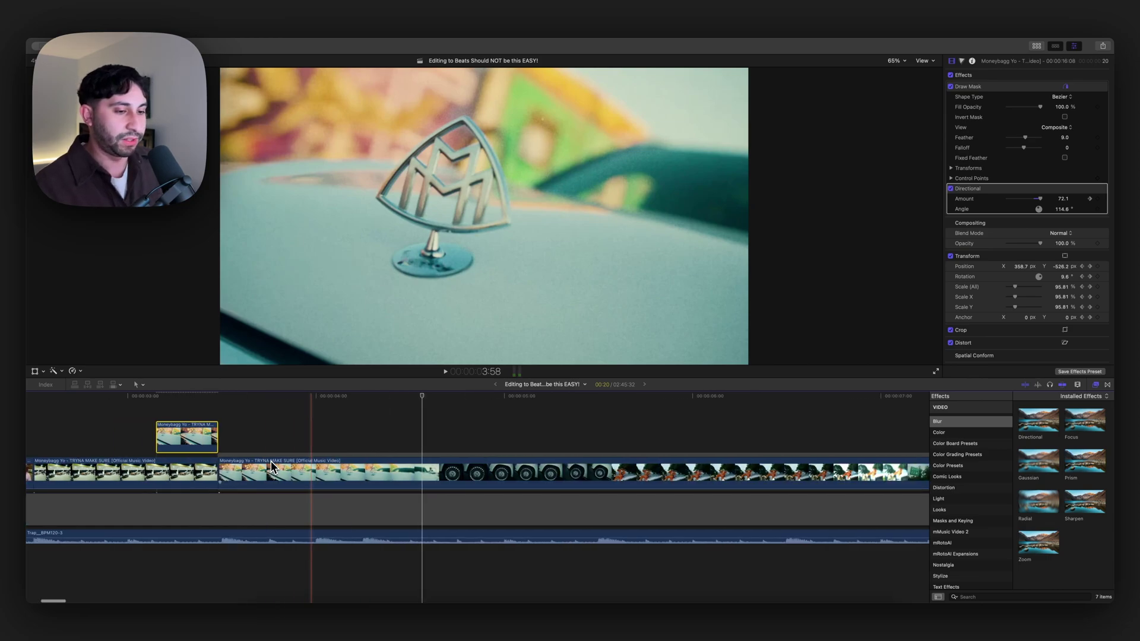
pyautogui.hscroll(-1, 271, 461)
pyautogui.click(337, 472)
pyautogui.press('super+b')
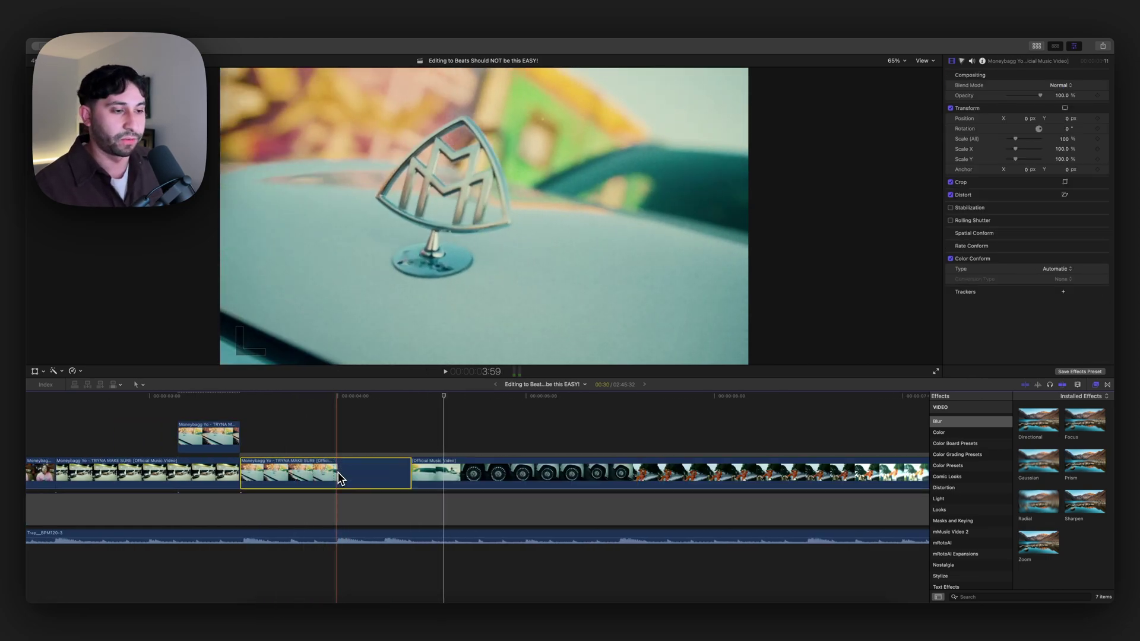
# Split the footage where the wheel shot begins and delete the leftover ornament segment before it.
pyautogui.press('super+minus')
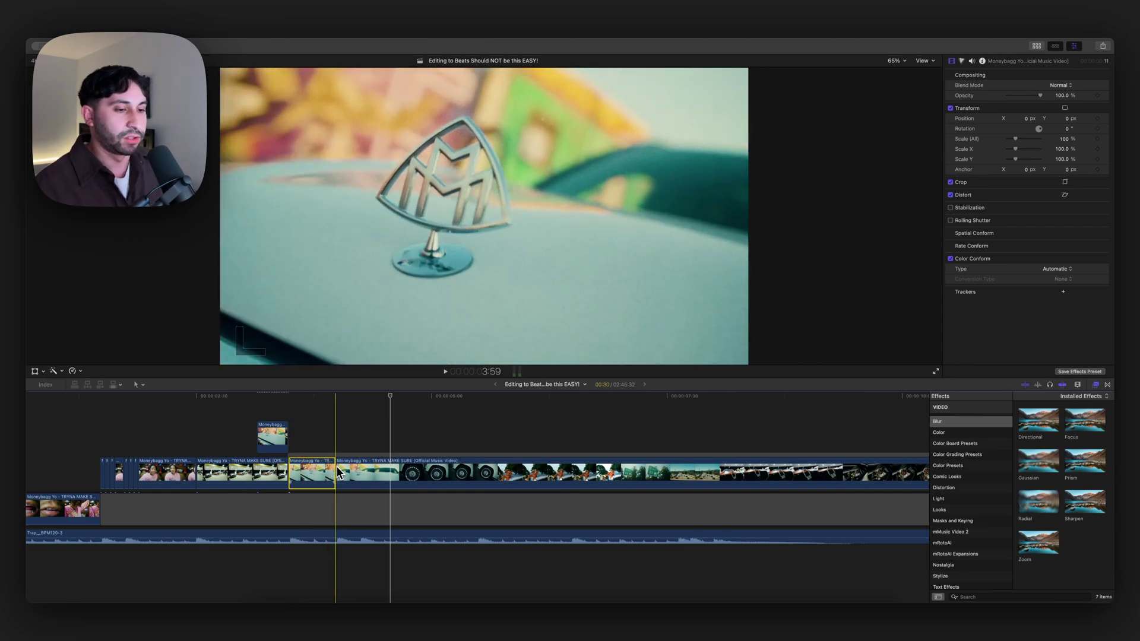
pyautogui.click(402, 475)
pyautogui.press('super+b')
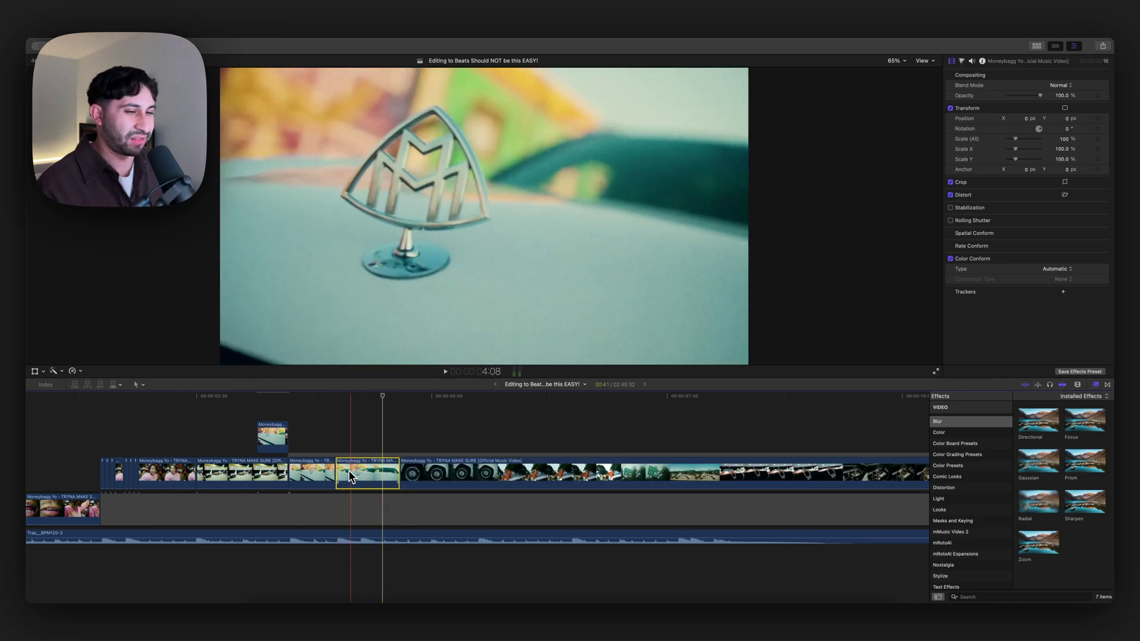
pyautogui.press('Delete')
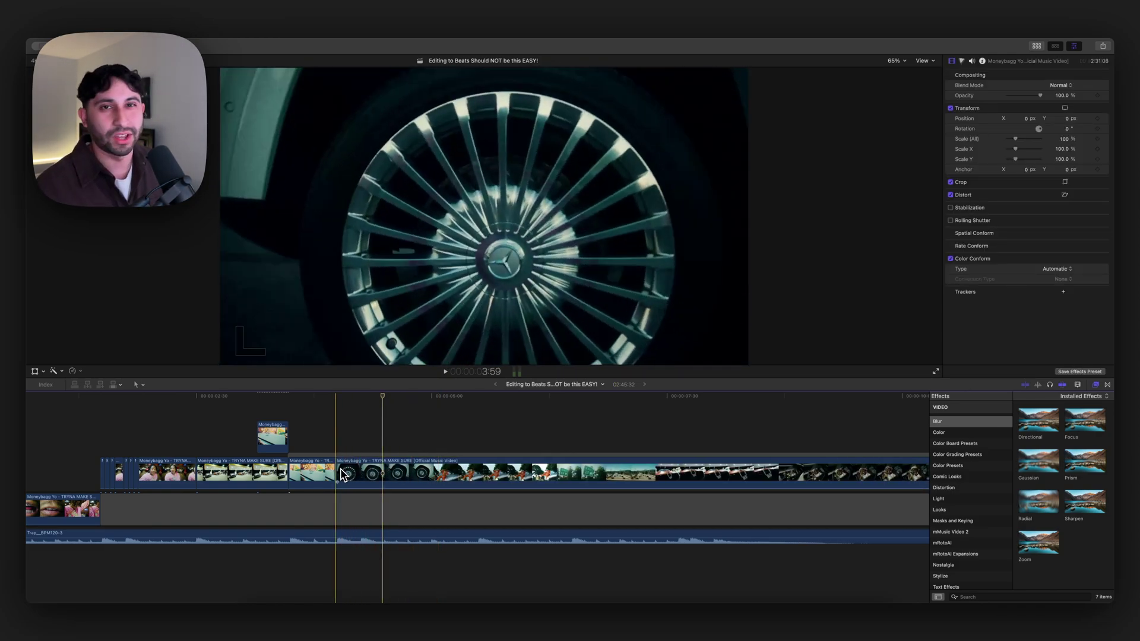
# Cut the wheel shot on the beat at 4:15 and delete the remaining wheel footage before the orange-outfit shot.
pyautogui.press('space')
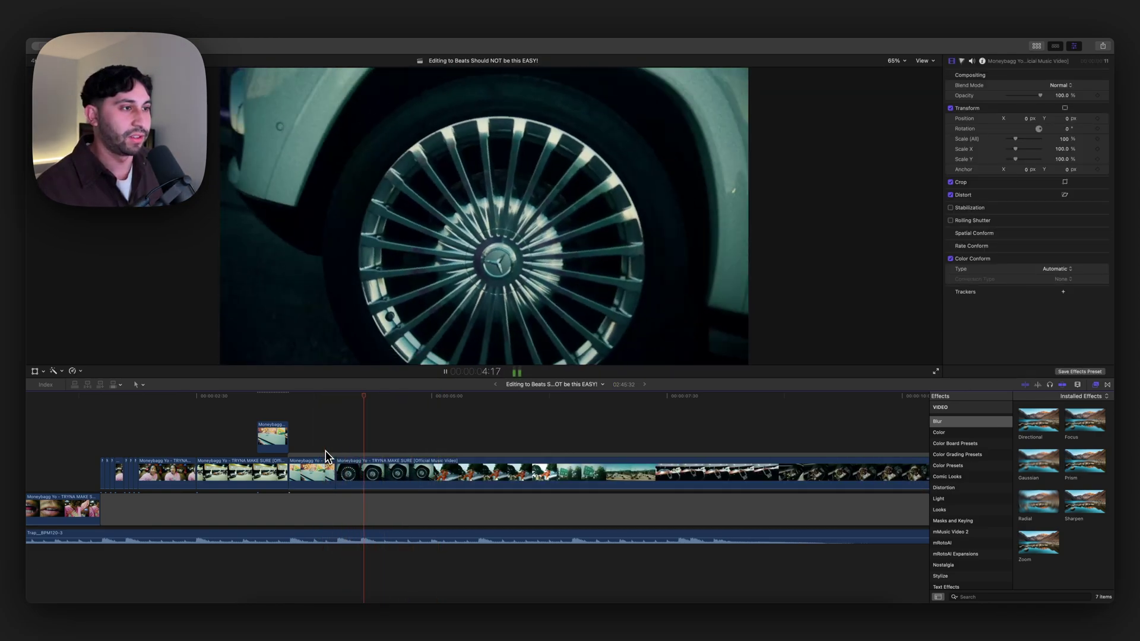
pyautogui.press('space')
pyautogui.press('space')
pyautogui.press('space')
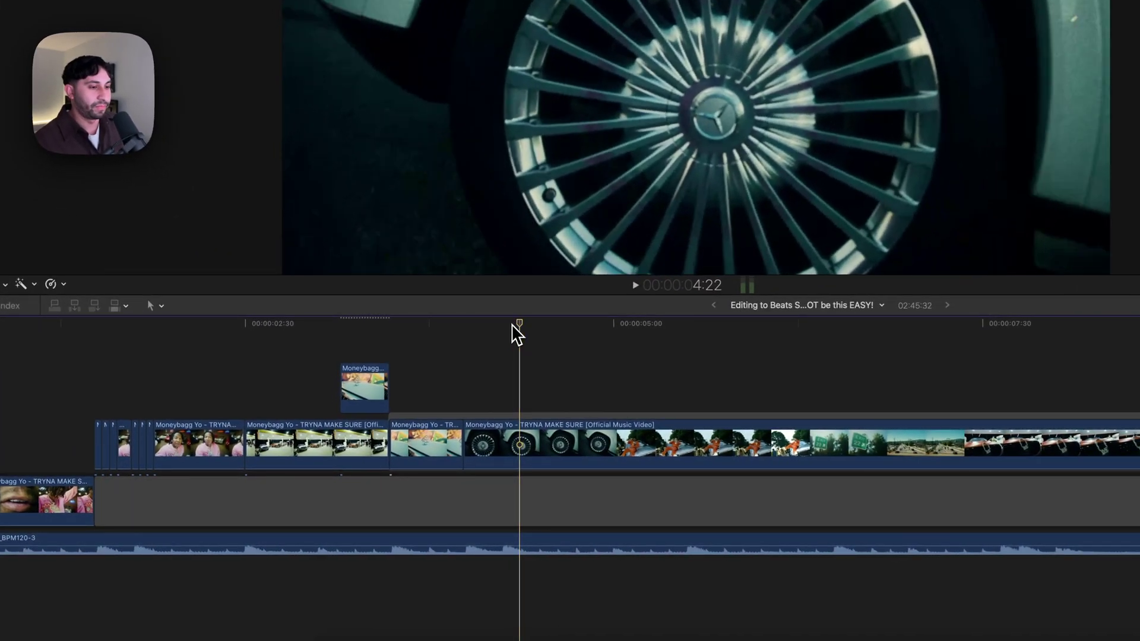
pyautogui.moveTo(512, 325); pyautogui.dragTo(503, 329)
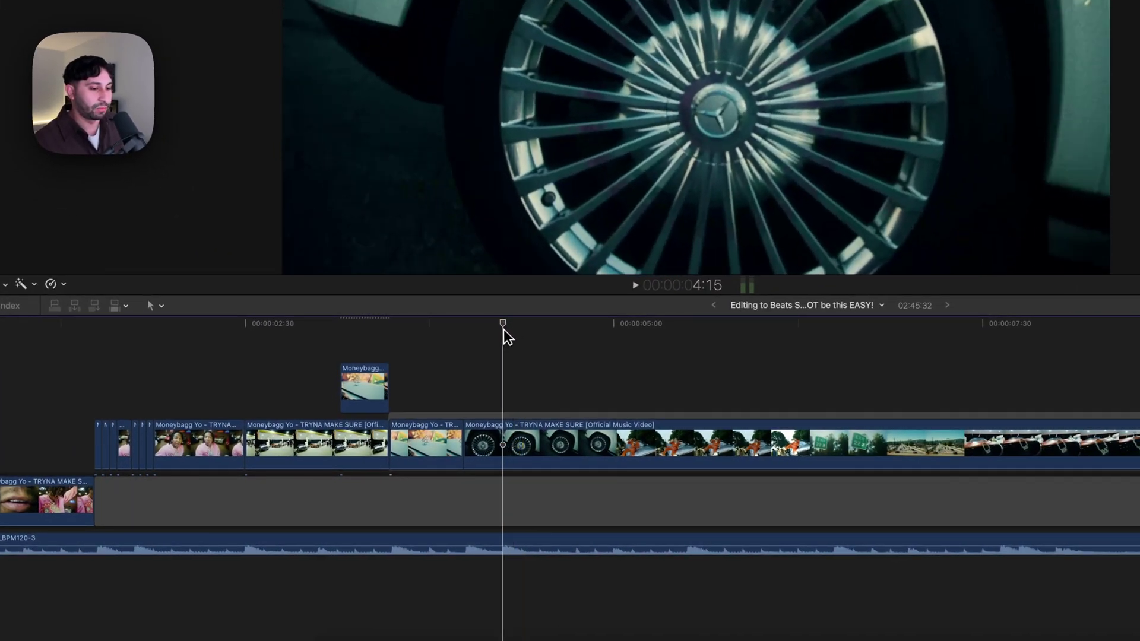
pyautogui.press('super+b')
pyautogui.press('super+b')
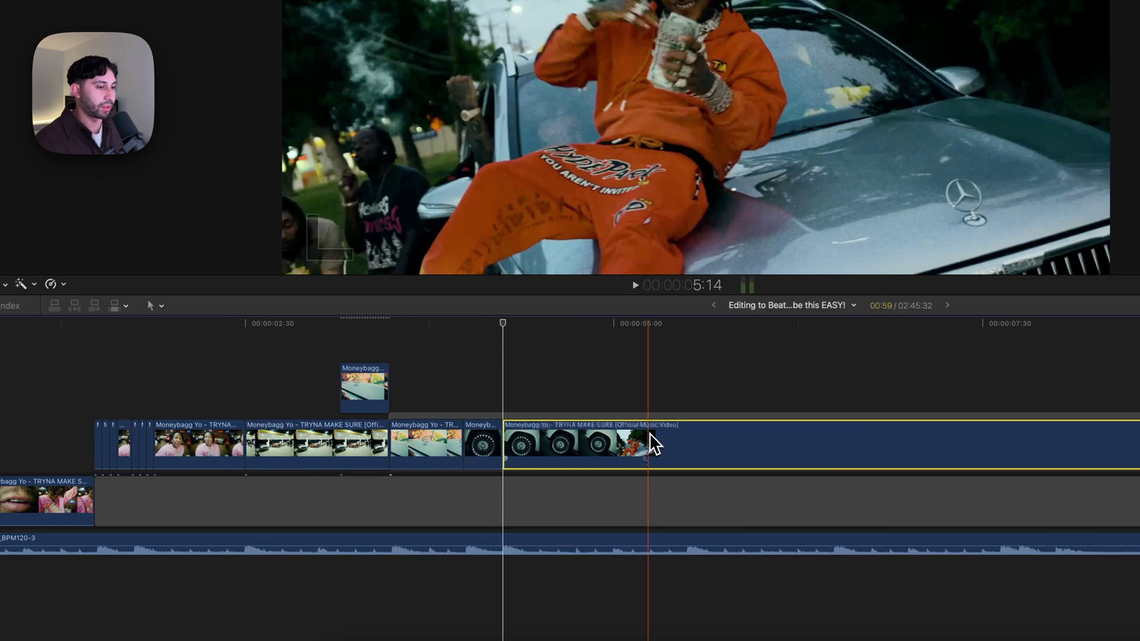
pyautogui.press('BackSpace')
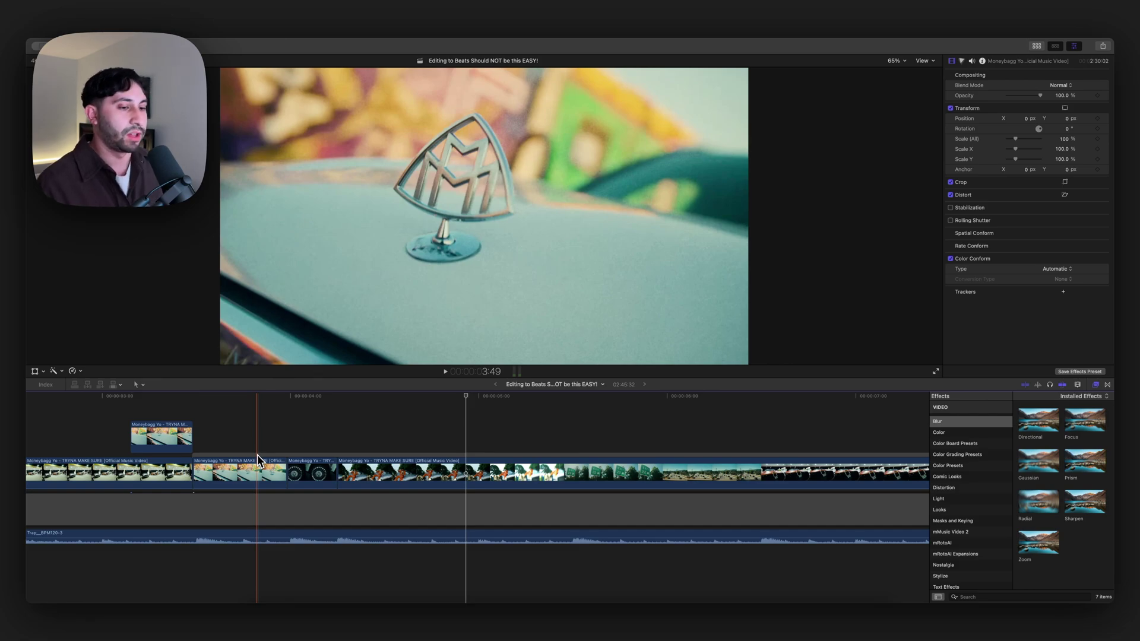
# Play the new cuts and split the orange-outfit shot just before its bright flash.
pyautogui.press('space')
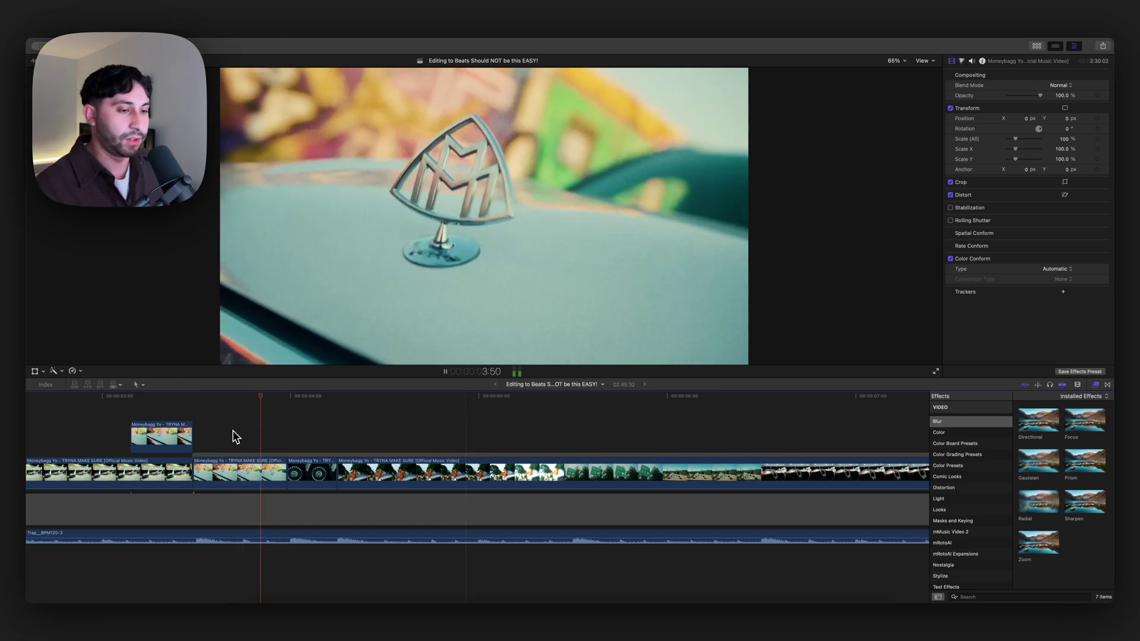
pyautogui.press('space')
pyautogui.click(320, 469)
pyautogui.click(358, 473)
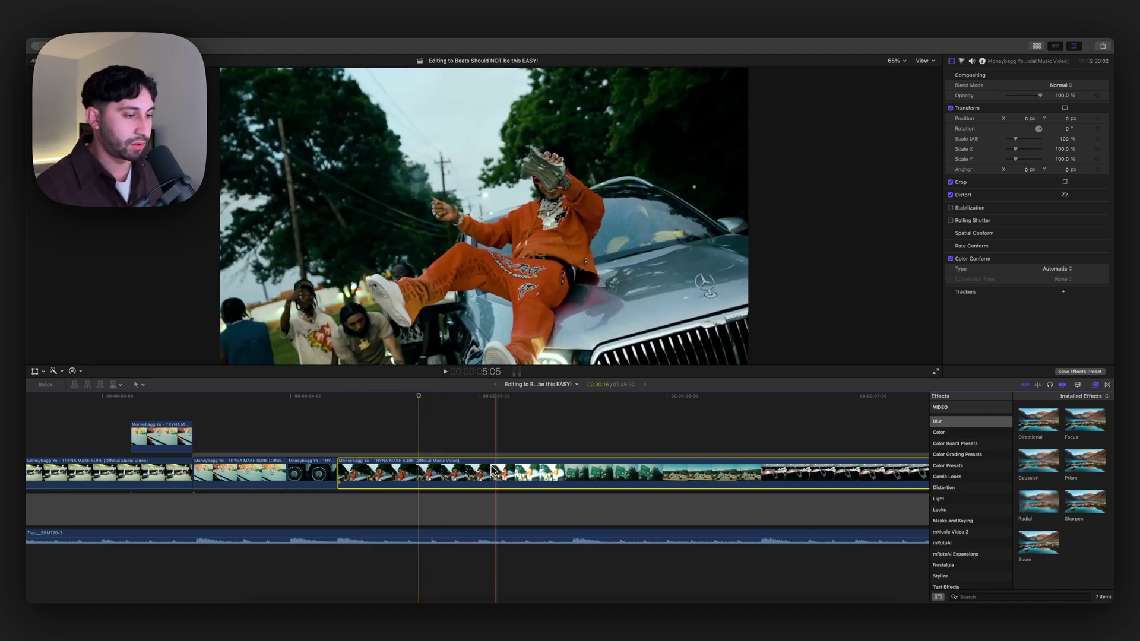
pyautogui.press('super+b')
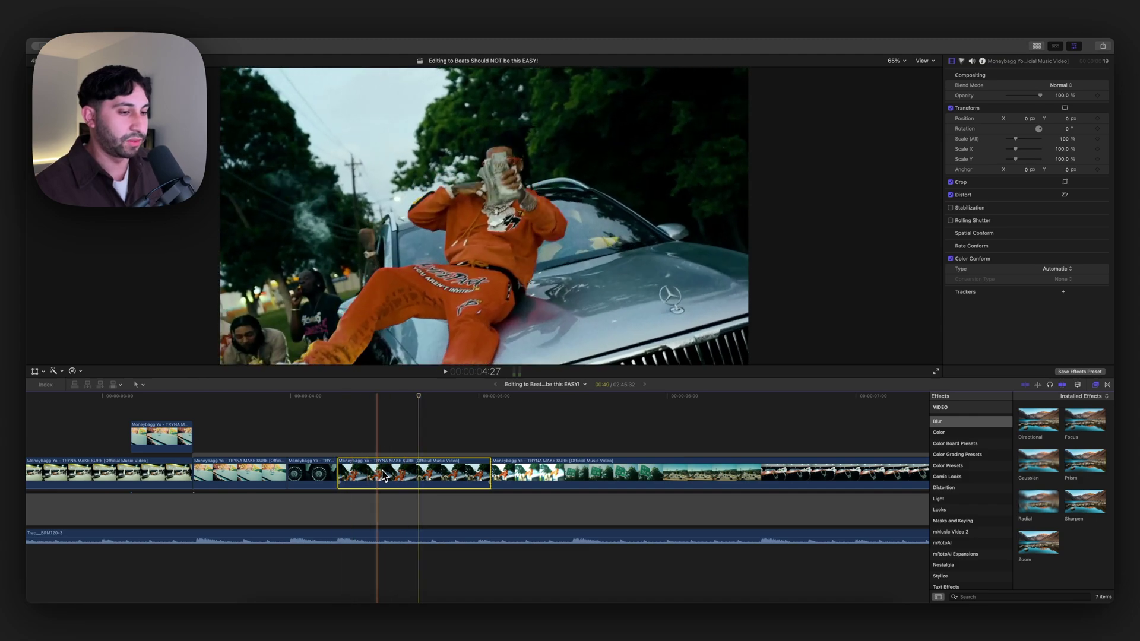
# Stack the orange-outfit clip above the main storyline after the ornament shot, with the wheel clip over it shortened to 12 frames.
pyautogui.moveTo(379, 472); pyautogui.dragTo(323, 404)
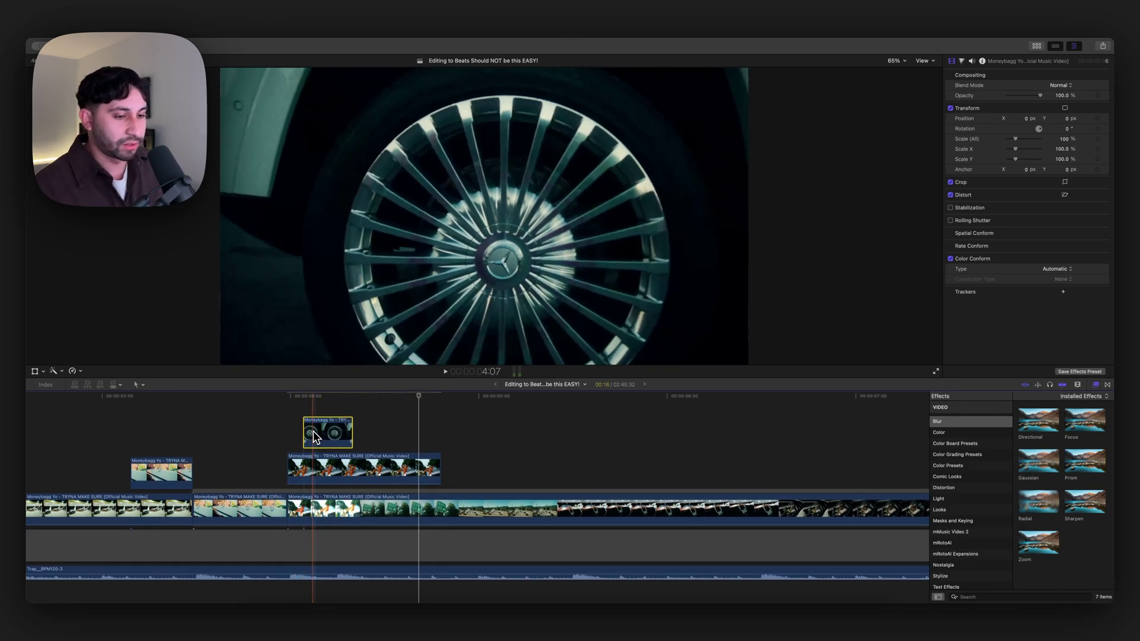
pyautogui.moveTo(312, 432); pyautogui.dragTo(309, 433)
pyautogui.press('space')
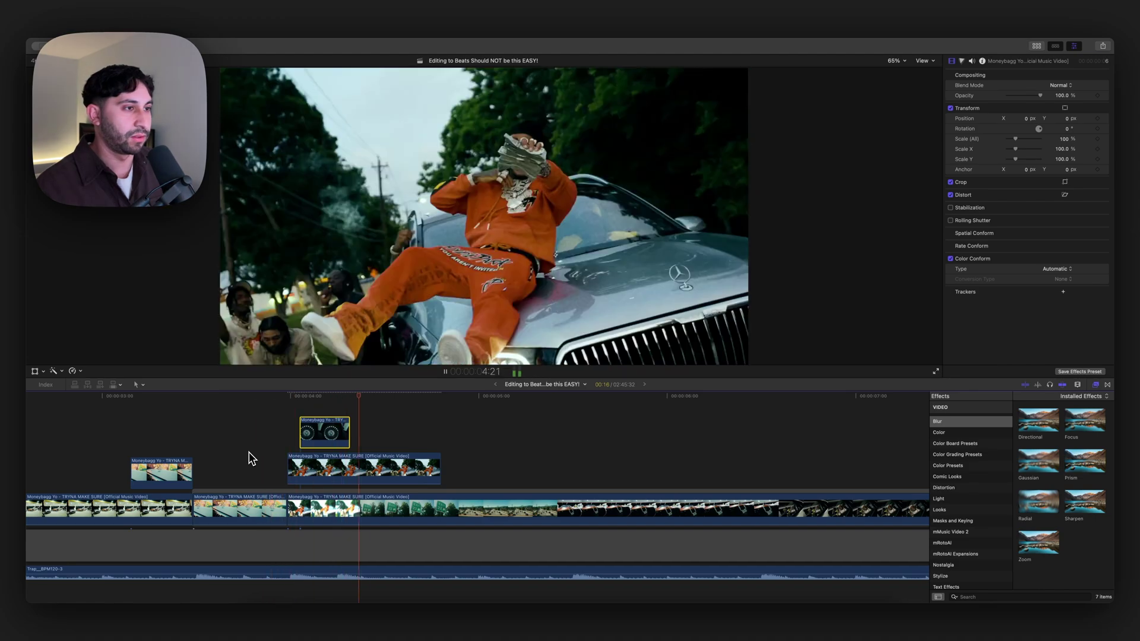
pyautogui.press('space')
pyautogui.press('super+=')
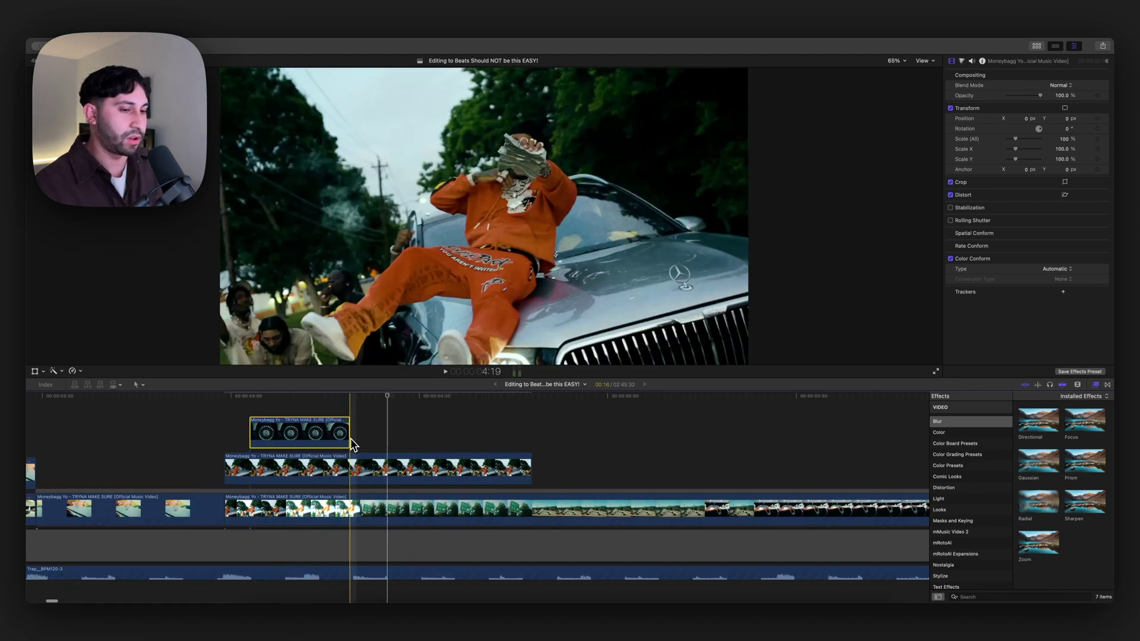
pyautogui.moveTo(347, 436); pyautogui.dragTo(337, 435)
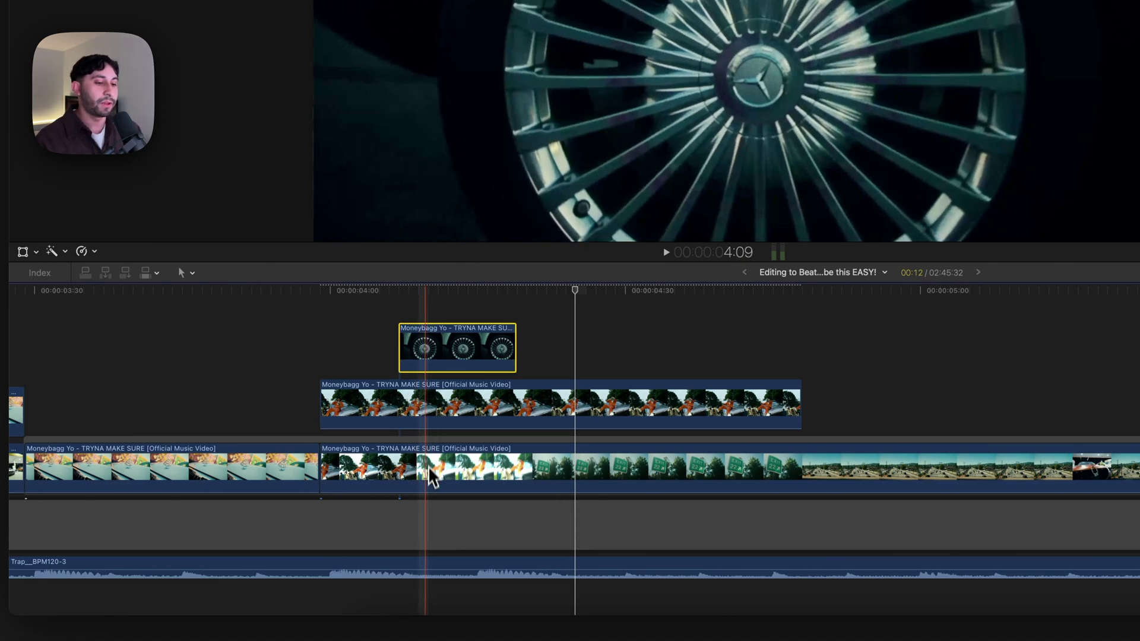
# Trim the wheel clip stacked above the orange-outfit clip down to 7 frames.
pyautogui.click(419, 290)
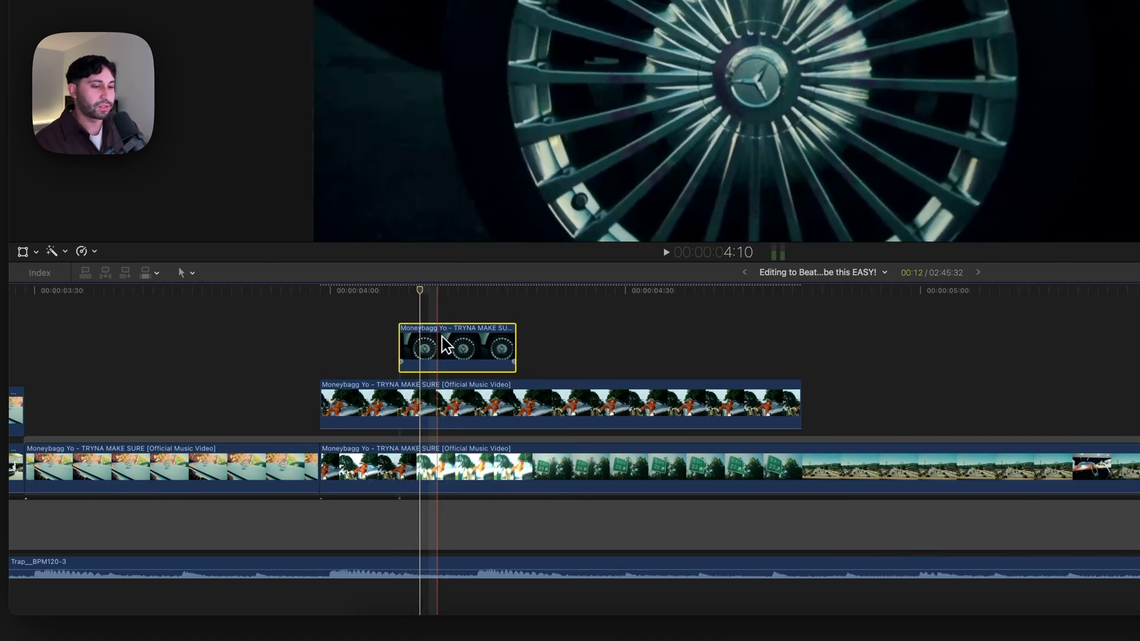
pyautogui.moveTo(441, 335); pyautogui.dragTo(457, 333)
pyautogui.moveTo(502, 368); pyautogui.dragTo(464, 355)
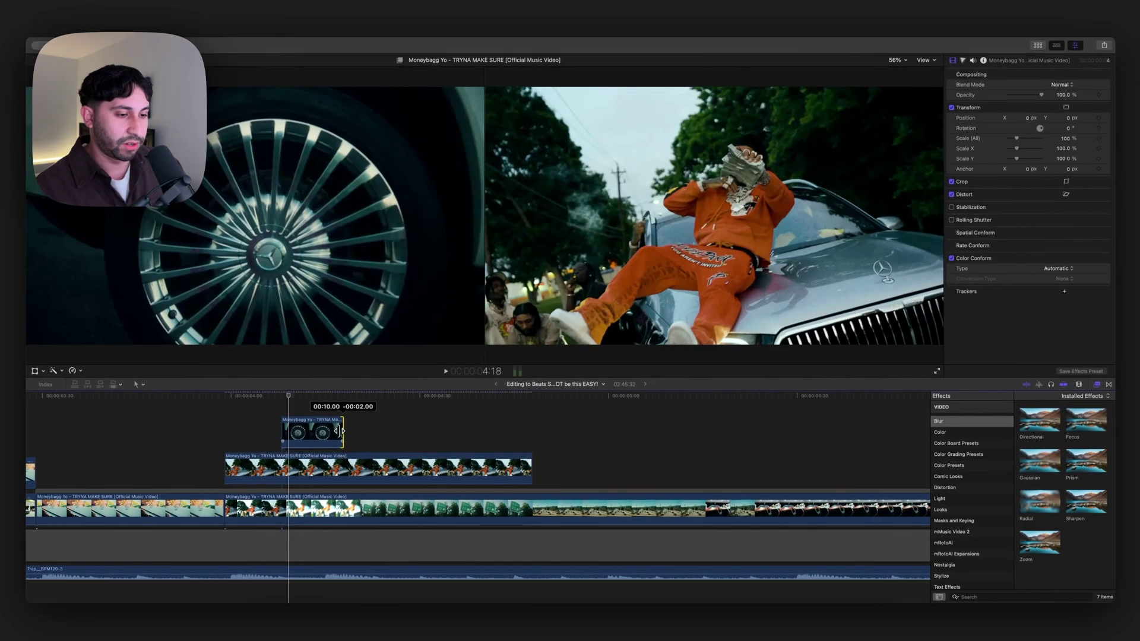
pyautogui.moveTo(327, 431); pyautogui.dragTo(324, 430)
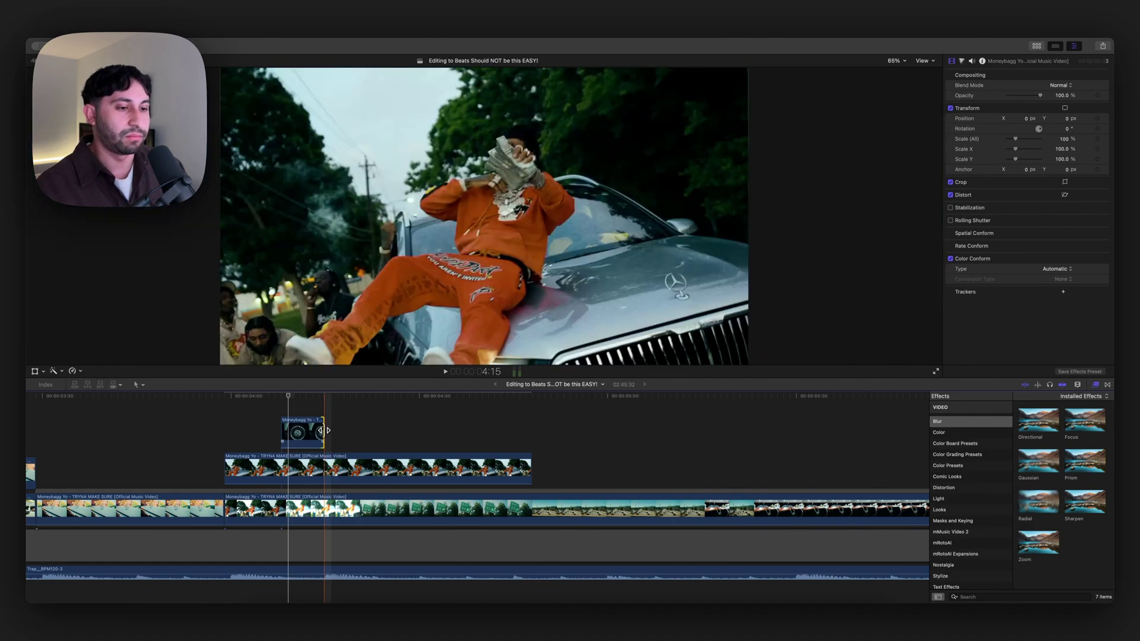
# Play back the layered section and inspect the wheel clip and the orange-outfit clip beneath it.
pyautogui.press('space')
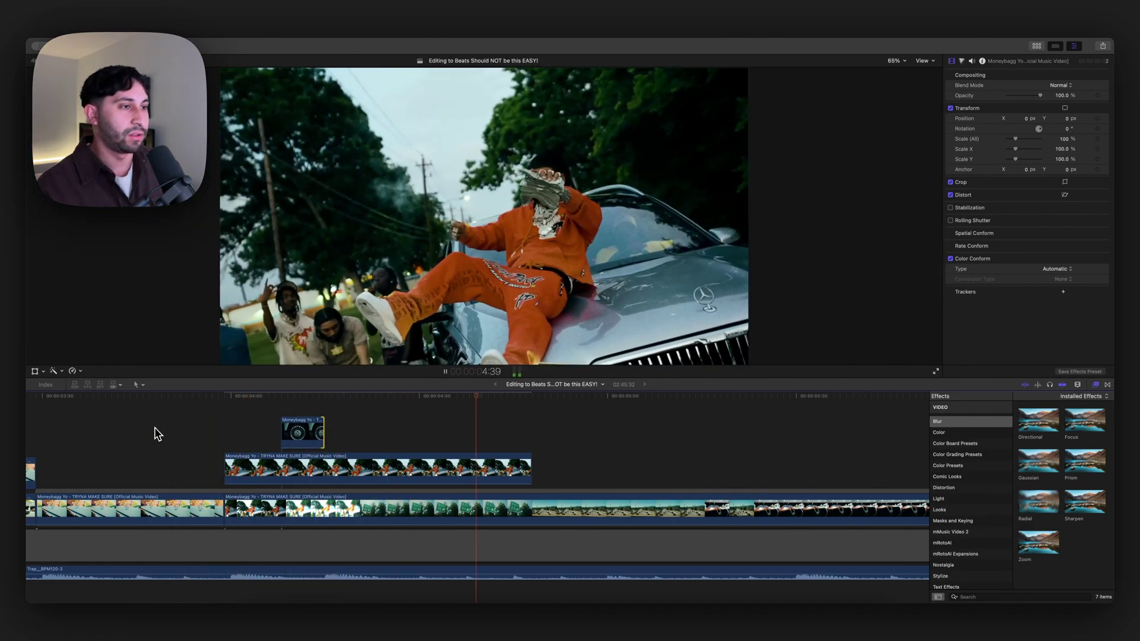
pyautogui.press('space')
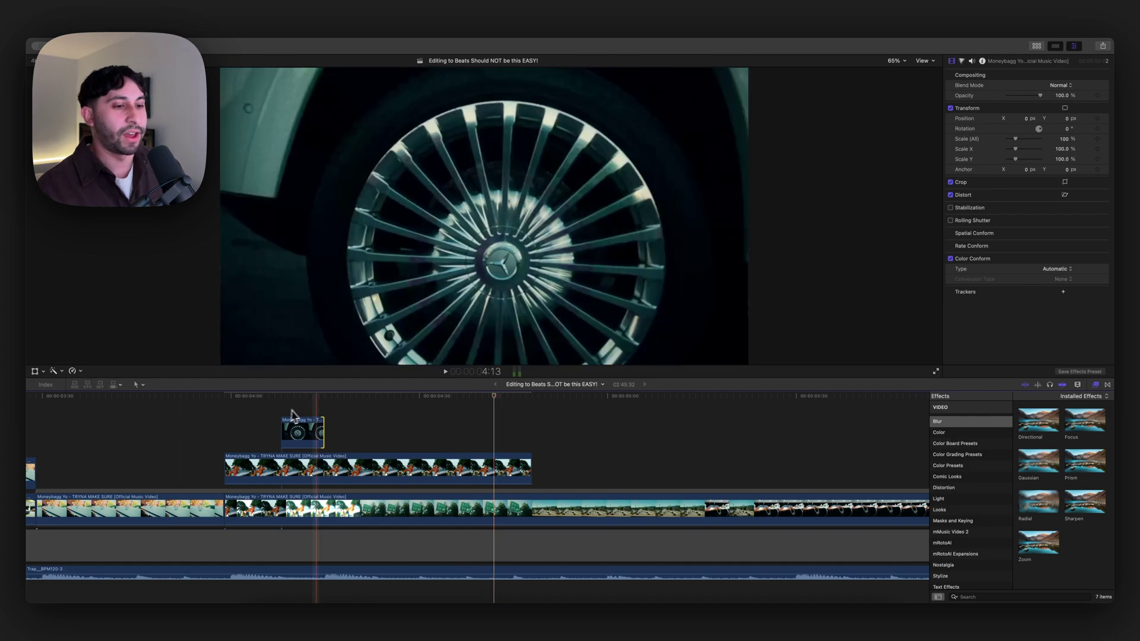
pyautogui.click(286, 397)
pyautogui.click(308, 427)
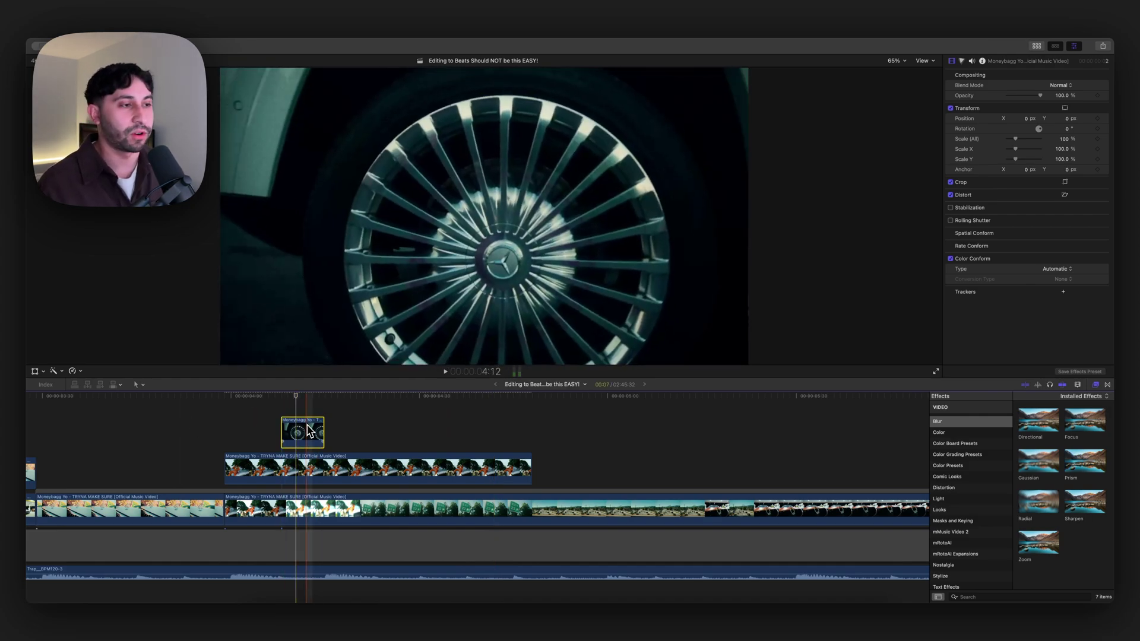
pyautogui.click(304, 394)
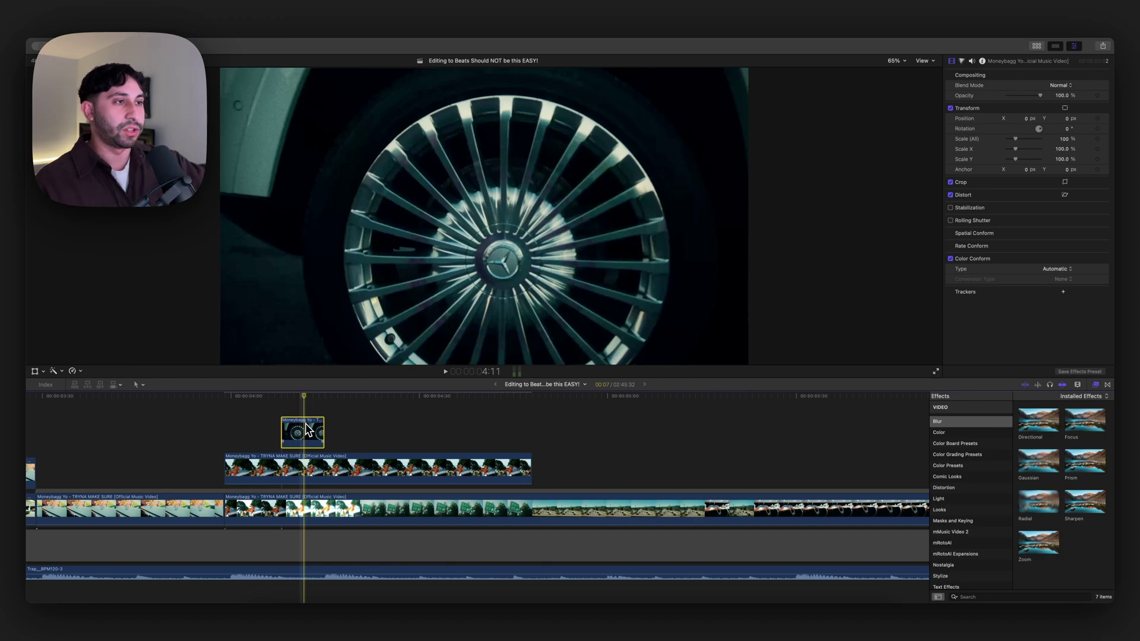
pyautogui.click(311, 469)
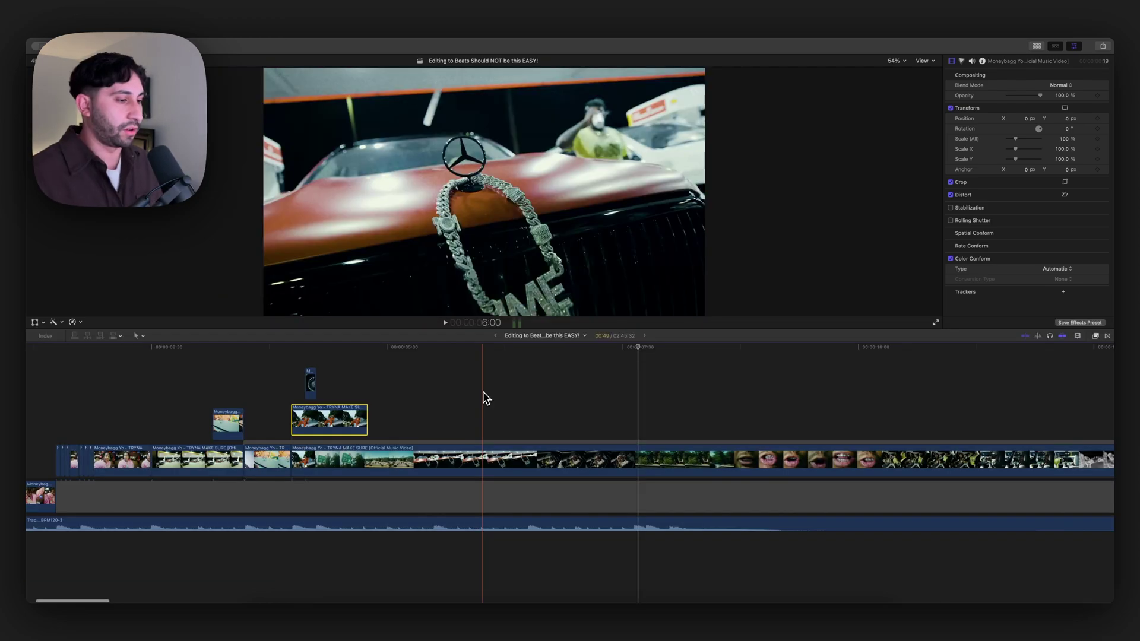
# Cut the main storyline at the end of the orange-outfit overlay and trim away the road footage before the chain shot.
pyautogui.hscroll(2, 492, 439)
pyautogui.click(484, 464)
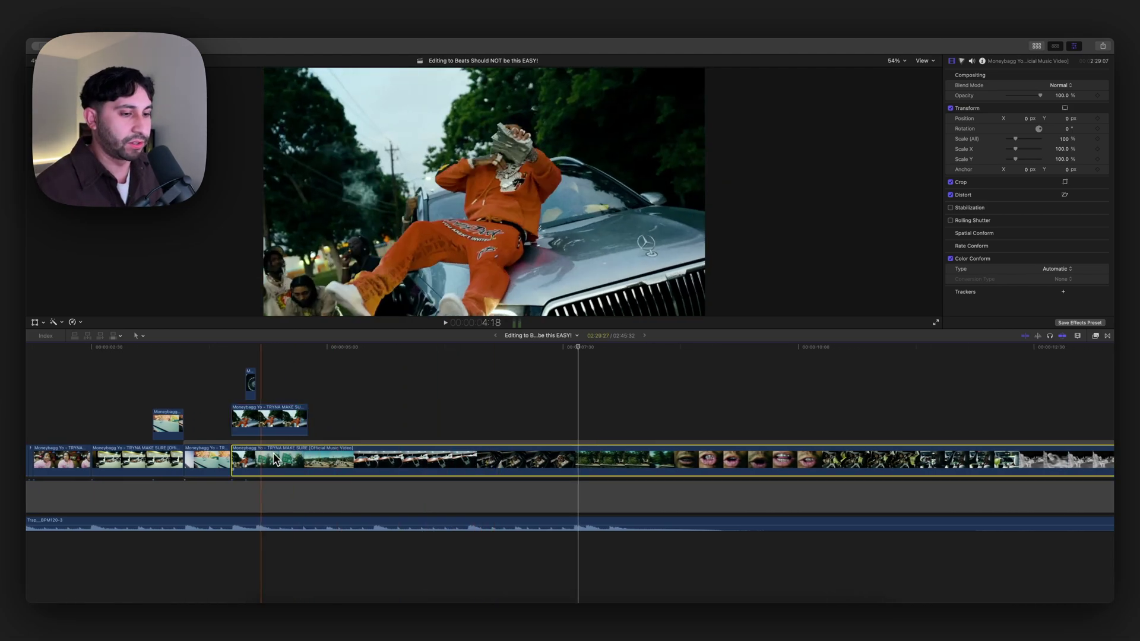
pyautogui.press('super+b')
pyautogui.moveTo(350, 460); pyautogui.dragTo(307, 459)
pyautogui.press('space')
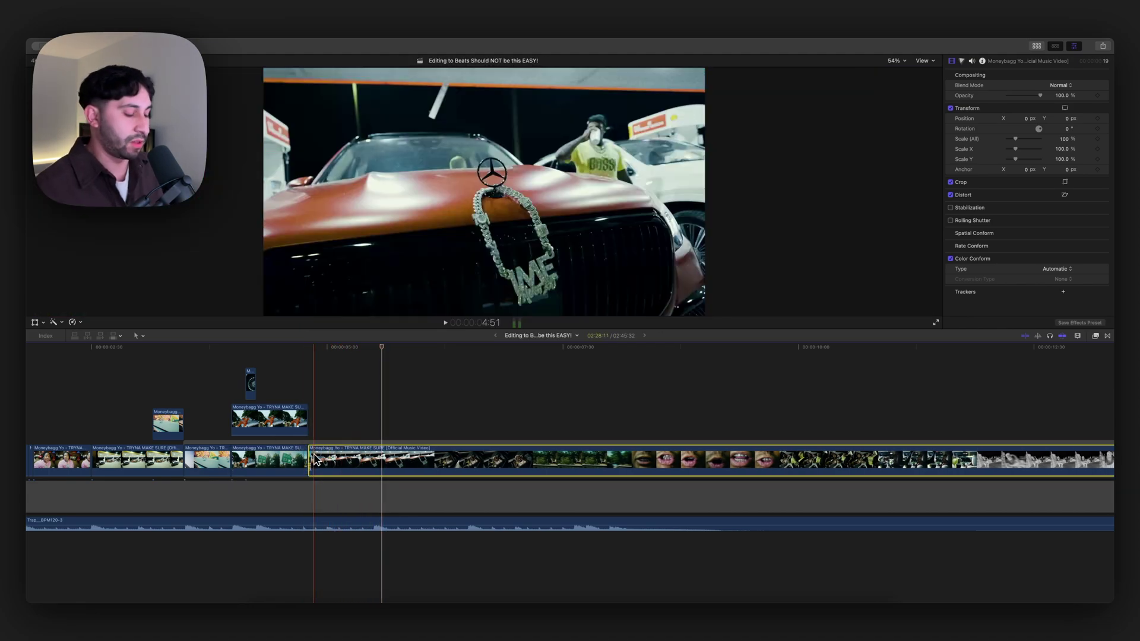
# Isolate a 9-frame segment of the chain shot that starts on the beat by splitting the footage at both ends.
pyautogui.press('super+equal')
pyautogui.moveTo(306, 457); pyautogui.dragTo(316, 457)
pyautogui.click(426, 466)
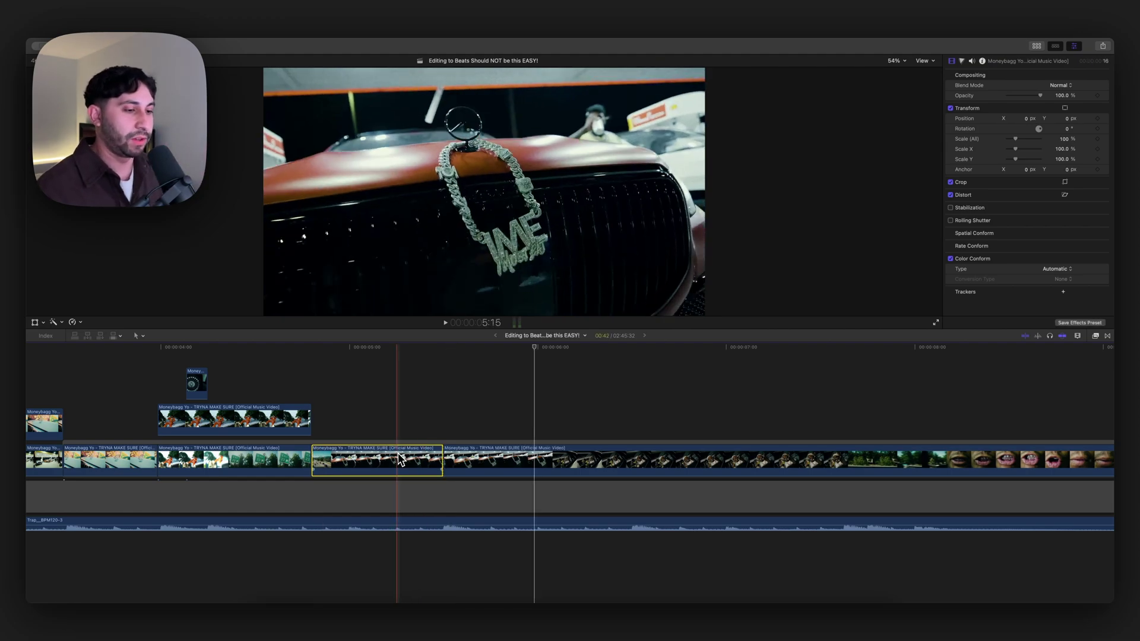
pyautogui.press('space')
pyautogui.press('space')
pyautogui.click(472, 464)
pyautogui.press('super+b')
pyautogui.click(466, 456)
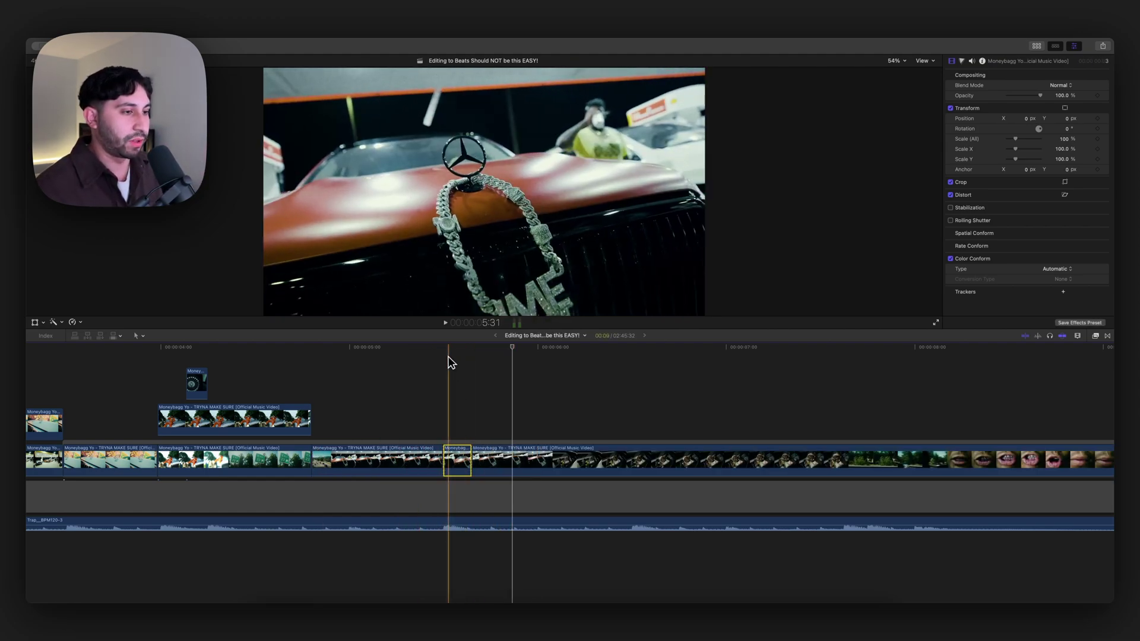
# Apply the Glow effect to the 9-frame chain segment, raise its Color Board highlights exposure to 72%, and play it back.
pyautogui.click(1095, 336)
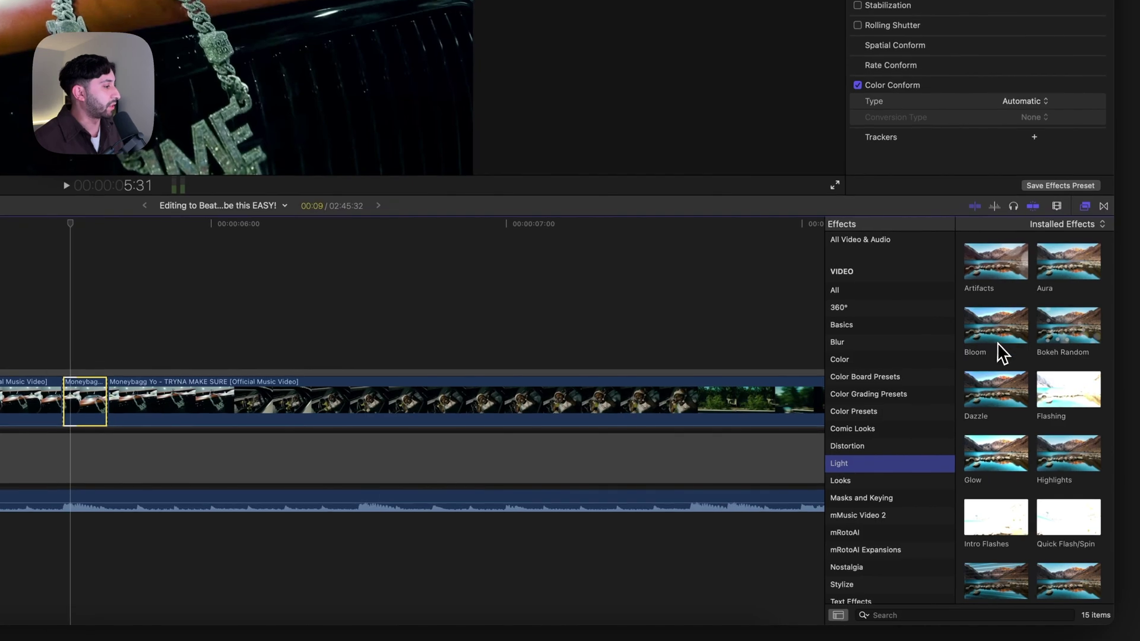
pyautogui.moveTo(982, 416); pyautogui.dragTo(71, 230)
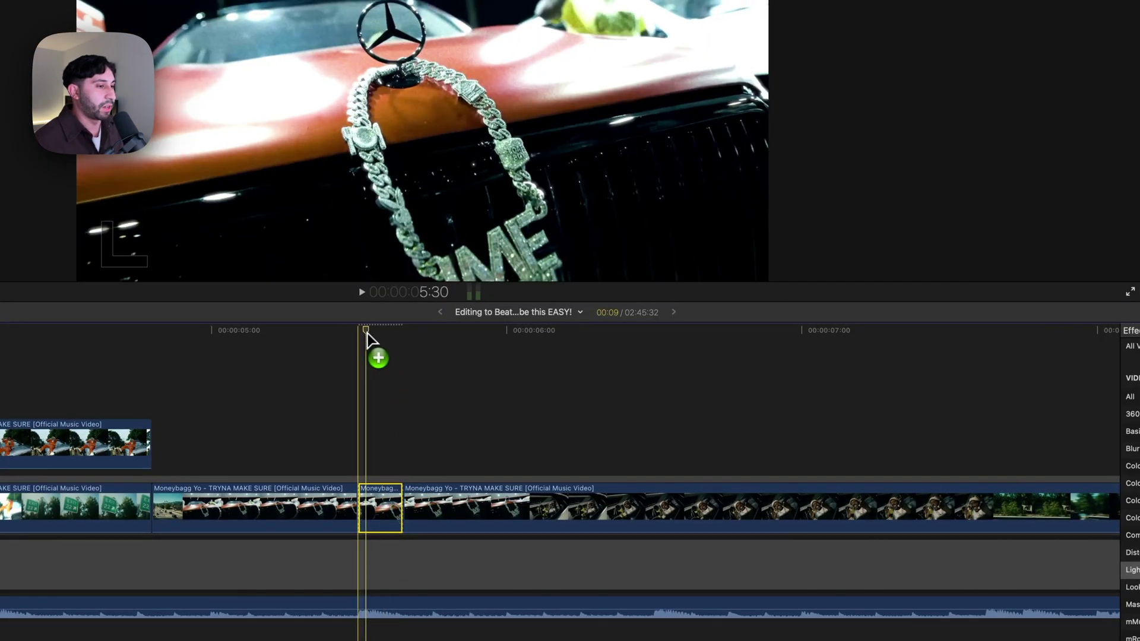
pyautogui.moveTo(366, 335); pyautogui.dragTo(371, 338)
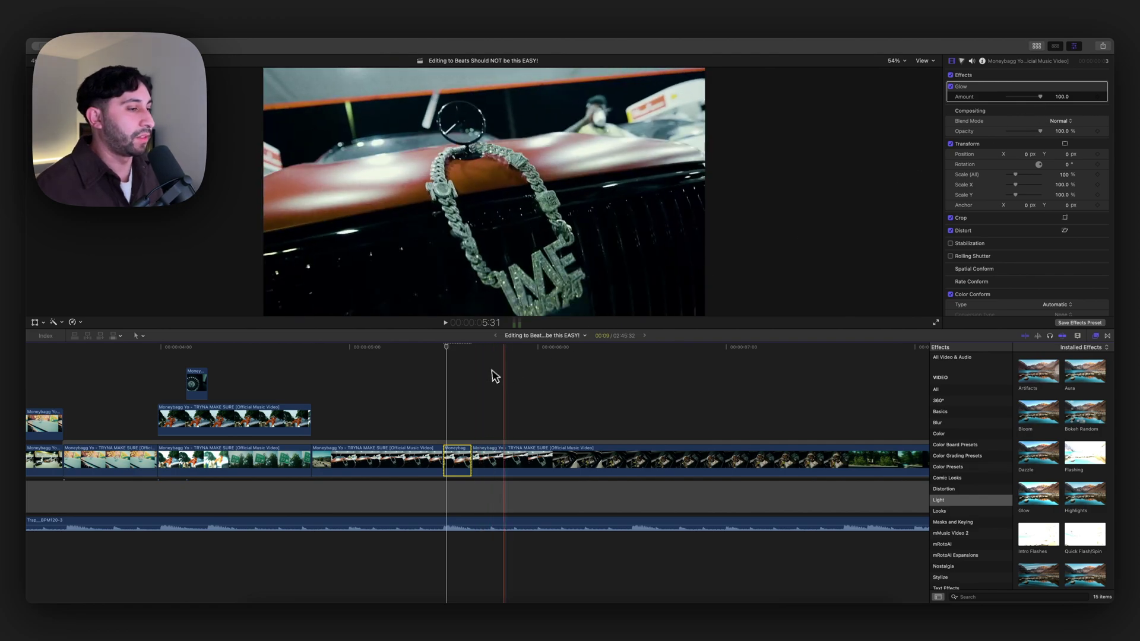
pyautogui.click(963, 61)
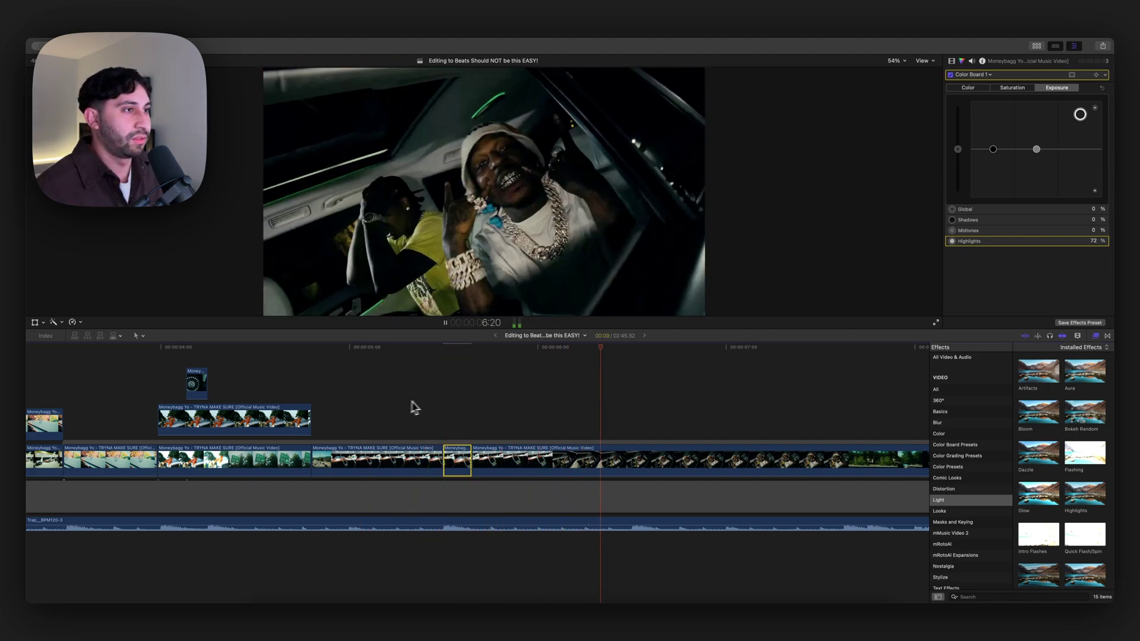
pyautogui.press('space')
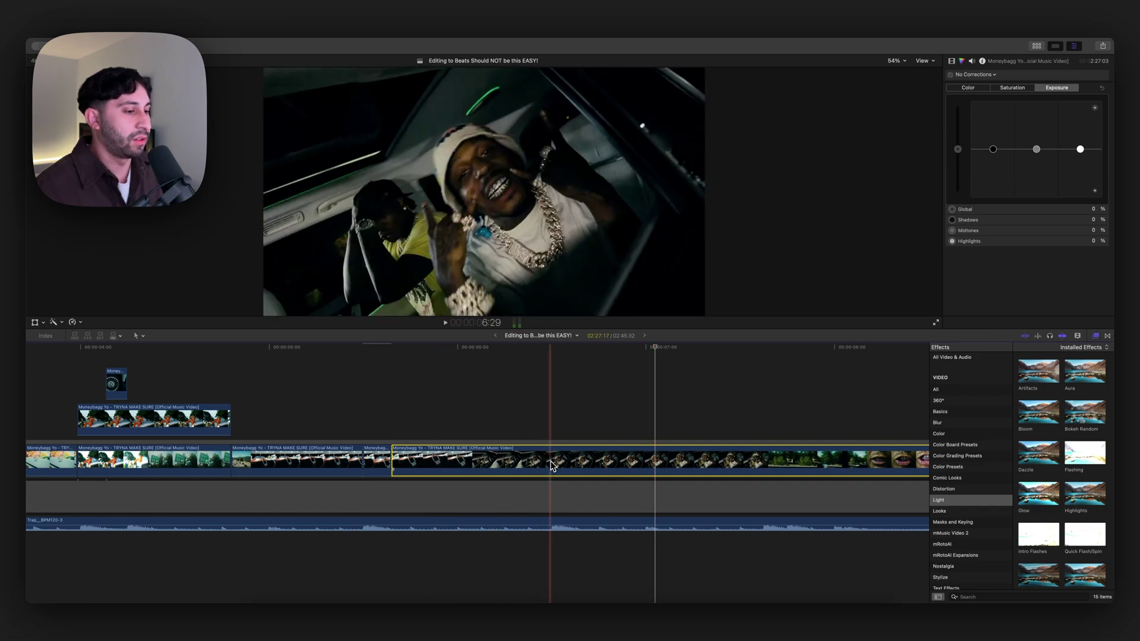
# Split the in-car footage on the beat at about 6:29 and again where the in-car shot ends.
pyautogui.press('space')
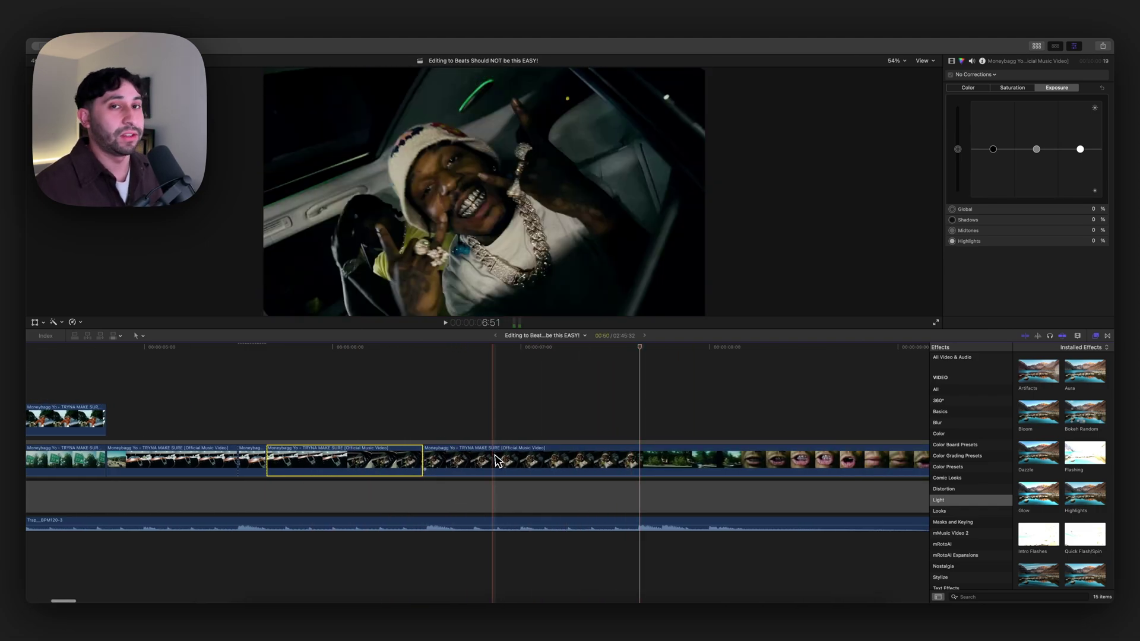
pyautogui.press('space')
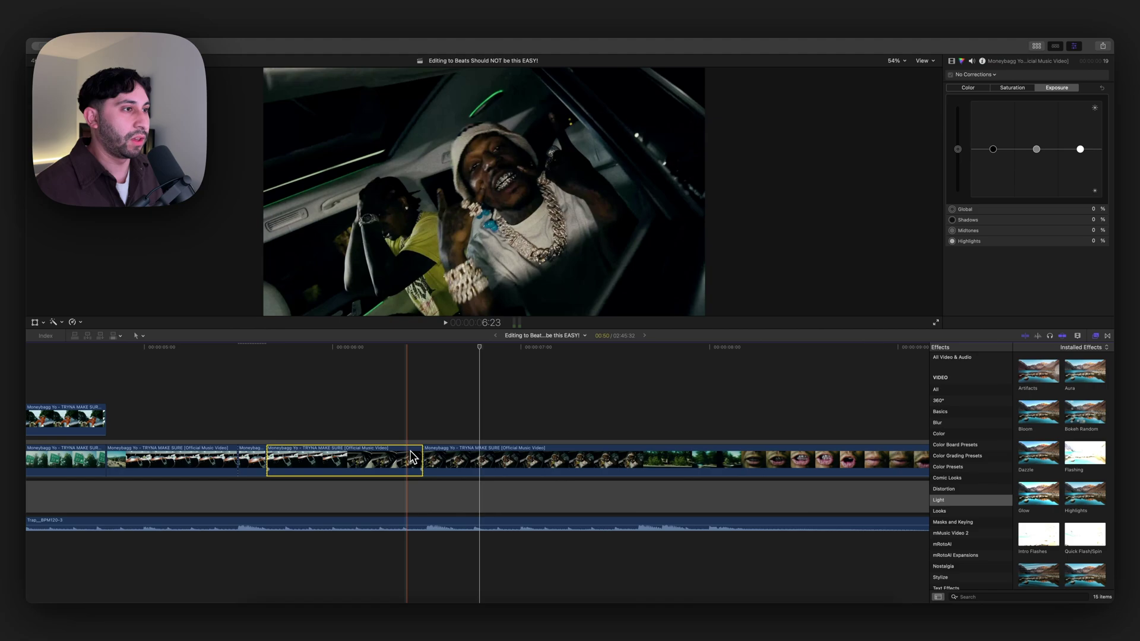
pyautogui.press('space')
pyautogui.press('space')
pyautogui.click(557, 460)
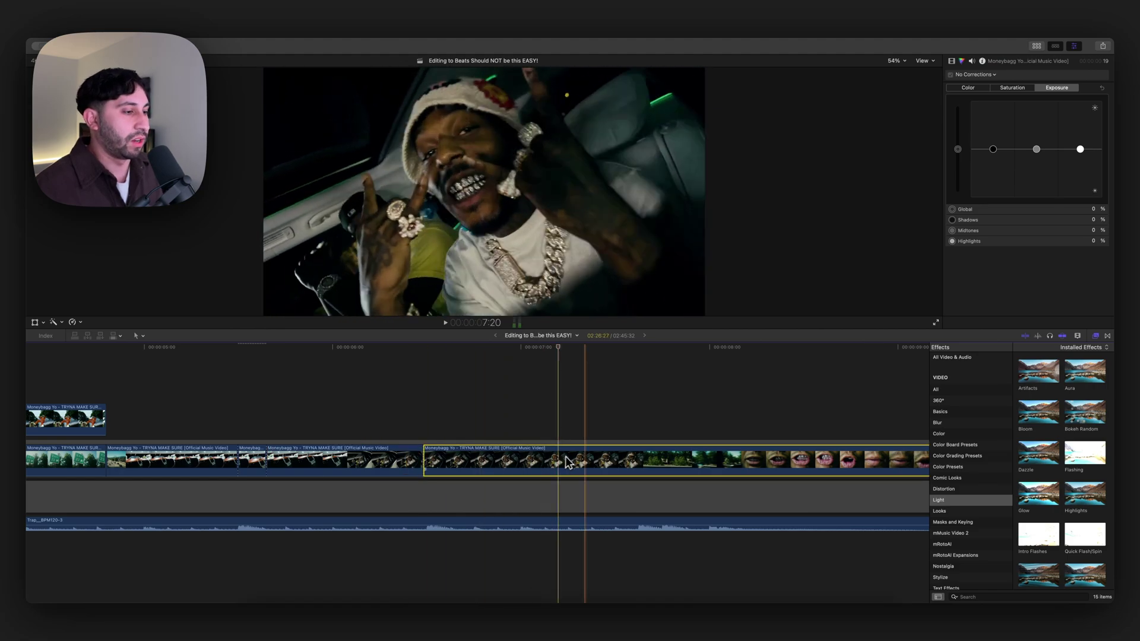
pyautogui.click(596, 461)
pyautogui.press('super+b')
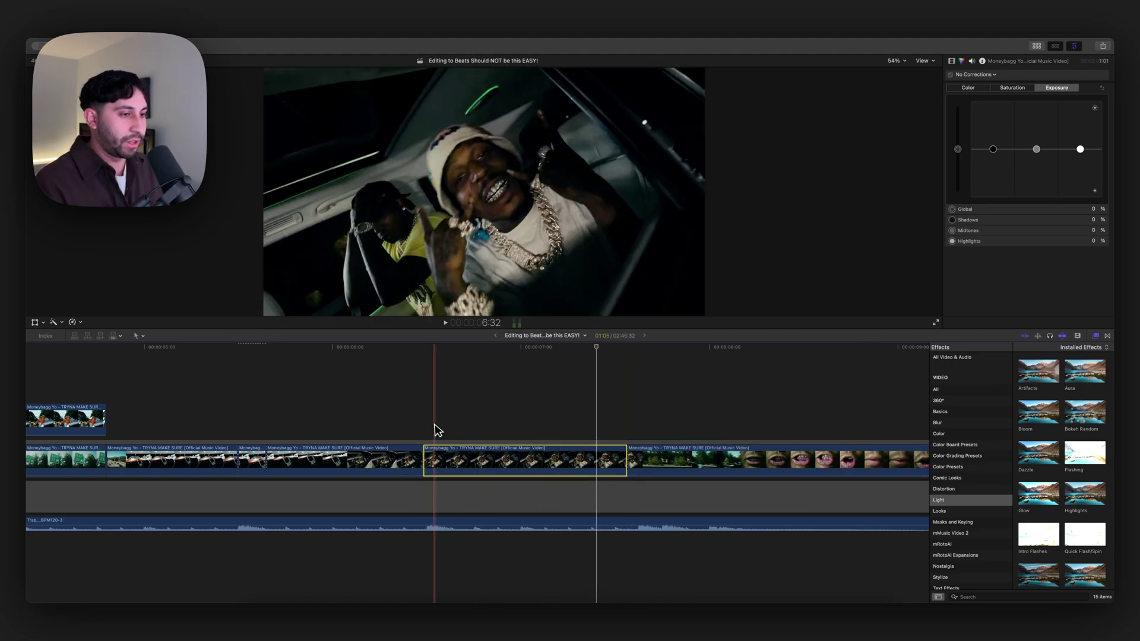
# Search the effects for "negative" and apply the Negative effect to the in-car segment.
pyautogui.click(435, 346)
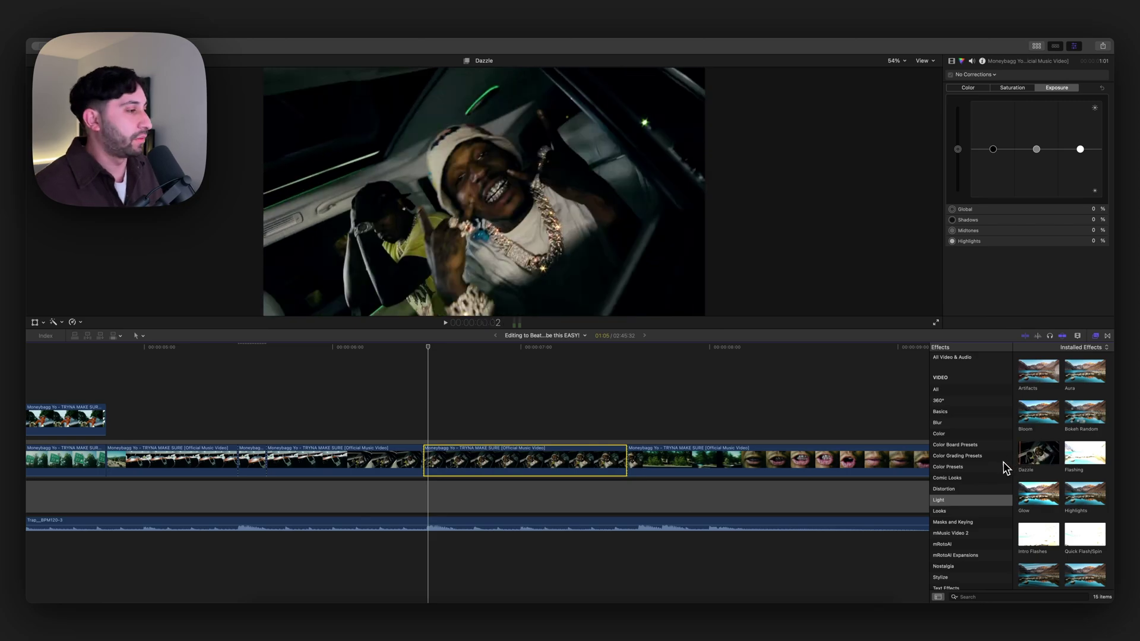
pyautogui.click(964, 422)
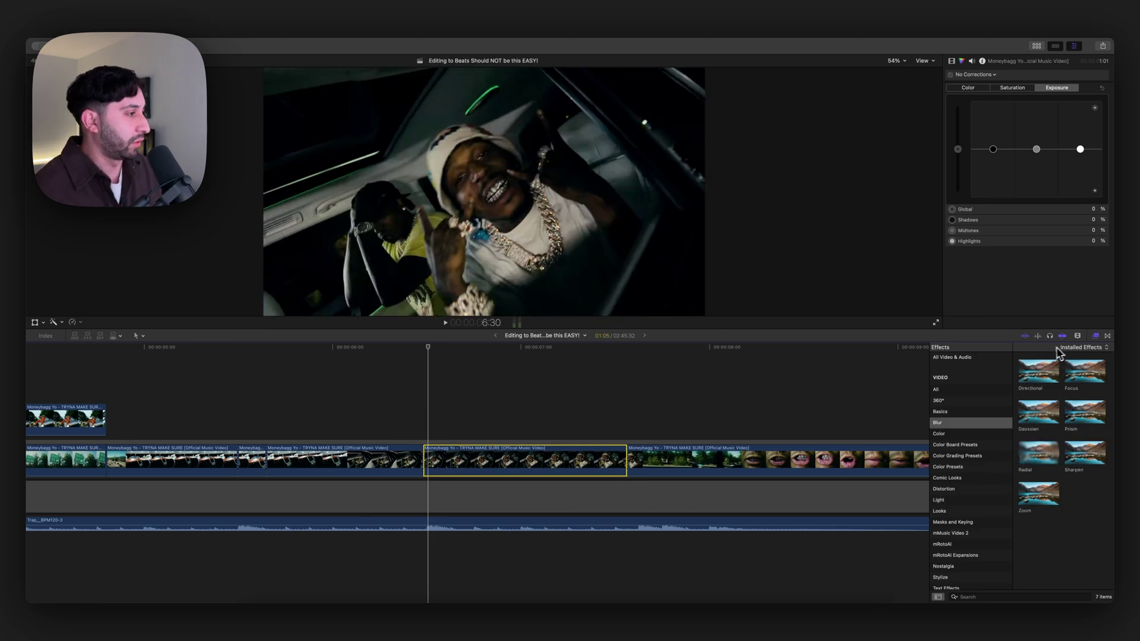
pyautogui.click(981, 596)
pyautogui.write('negative')
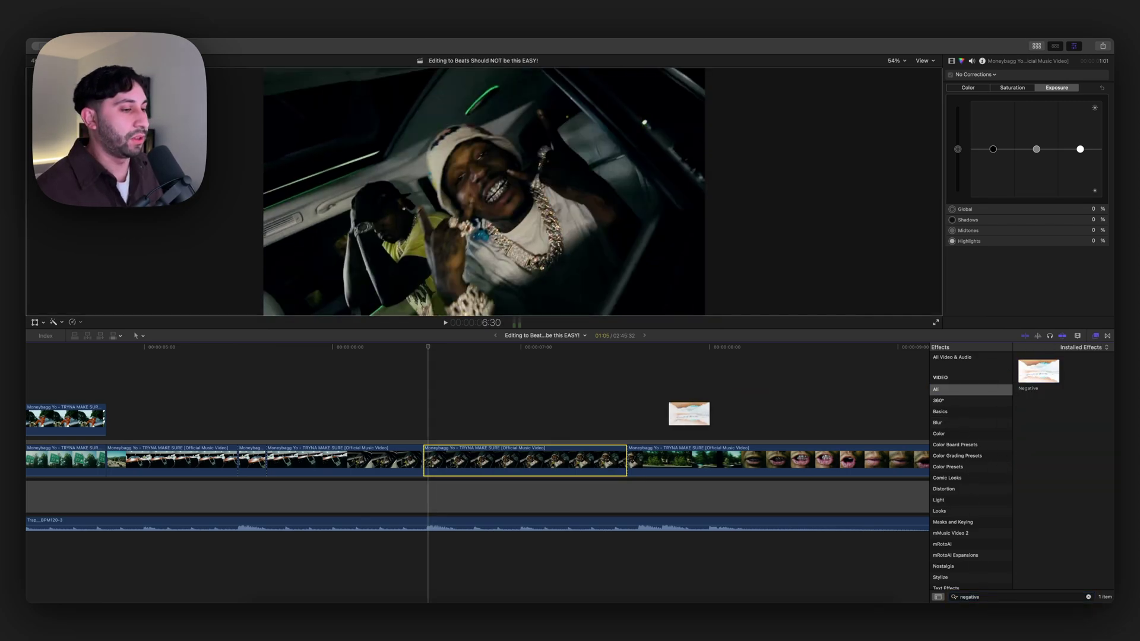
pyautogui.moveTo(480, 459); pyautogui.dragTo(481, 461)
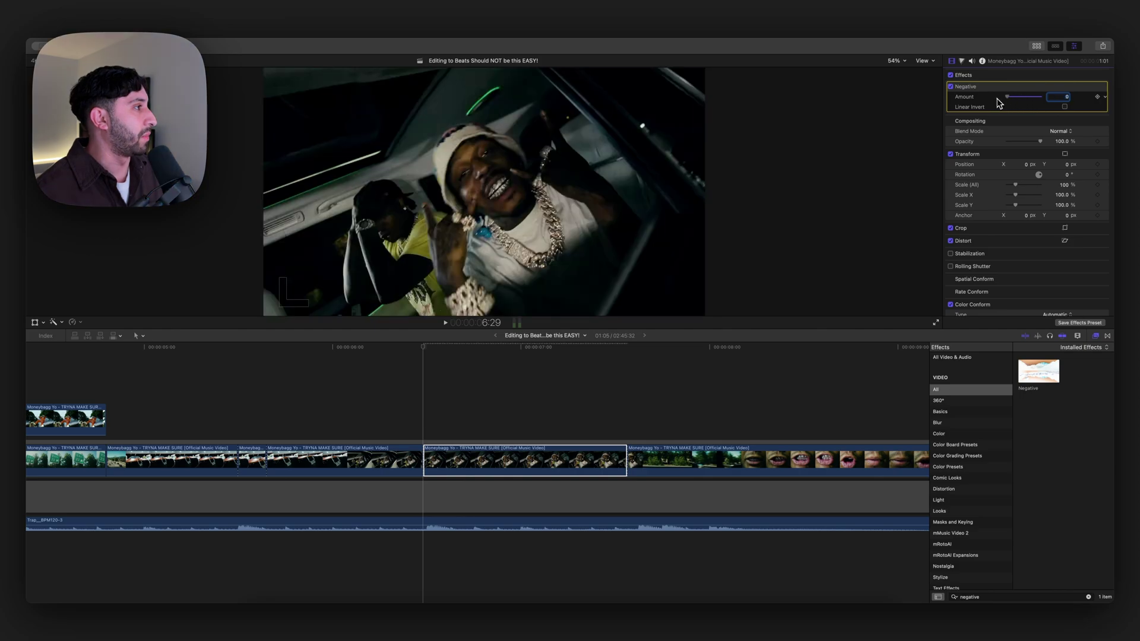
# Keyframe the in-car segment's Negative amount from 0 at its start to 100 a few beats of frames in, and play it.
pyautogui.click(1097, 98)
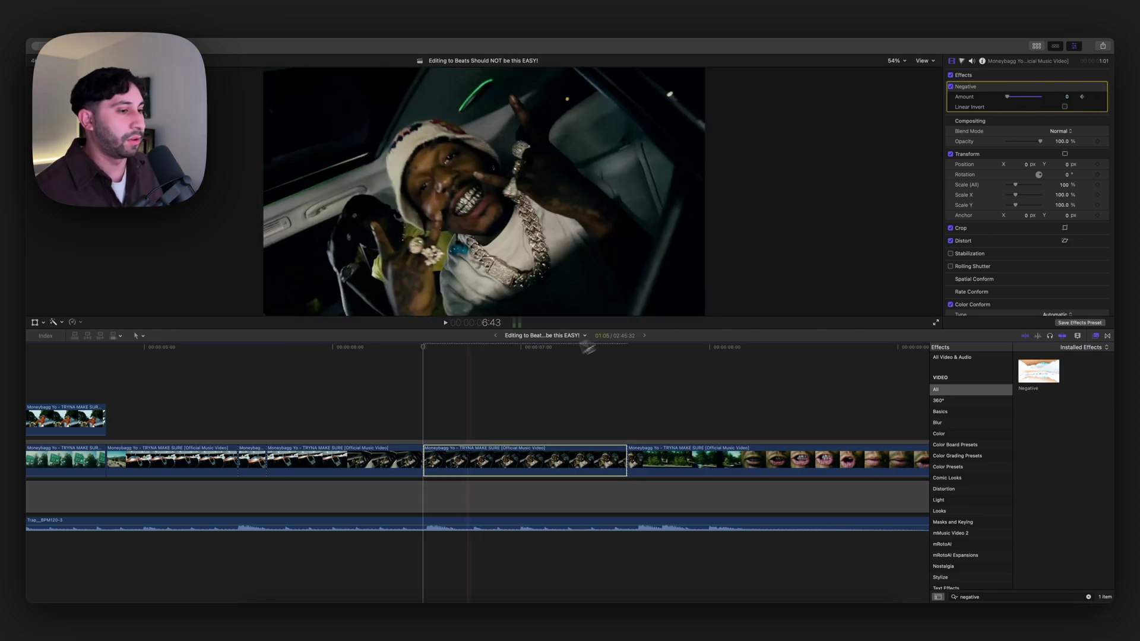
pyautogui.moveTo(427, 355); pyautogui.dragTo(489, 352)
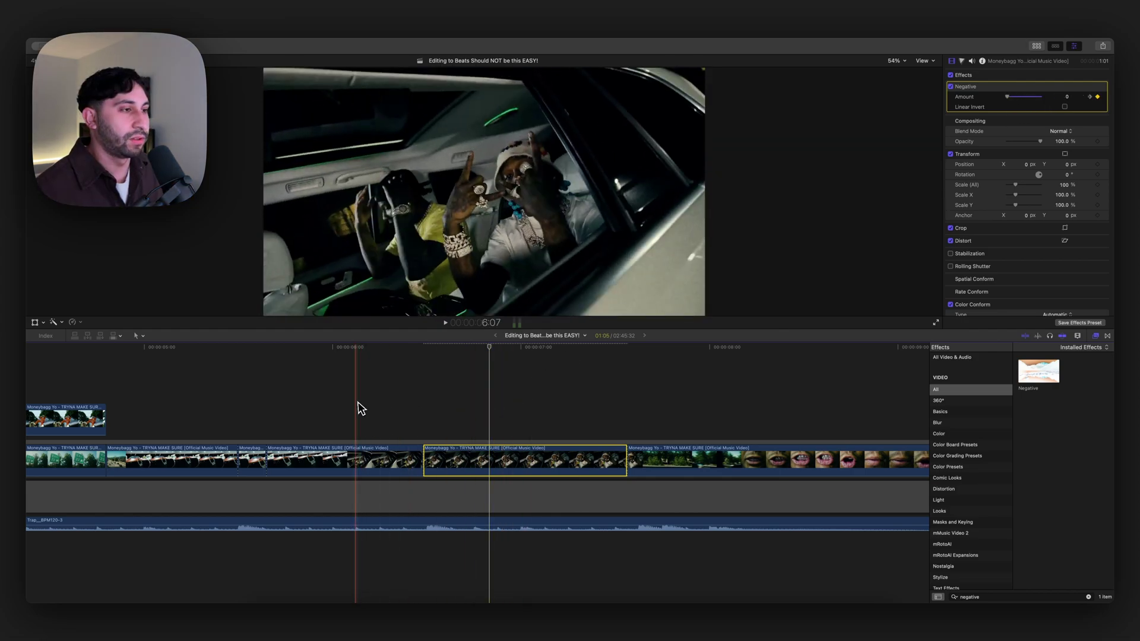
pyautogui.press('space')
pyautogui.press('space')
# Split the remaining footage where the close-up of the jeweled teeth begins and delete the segment before it.
pyautogui.hscroll(5, 671, 386)
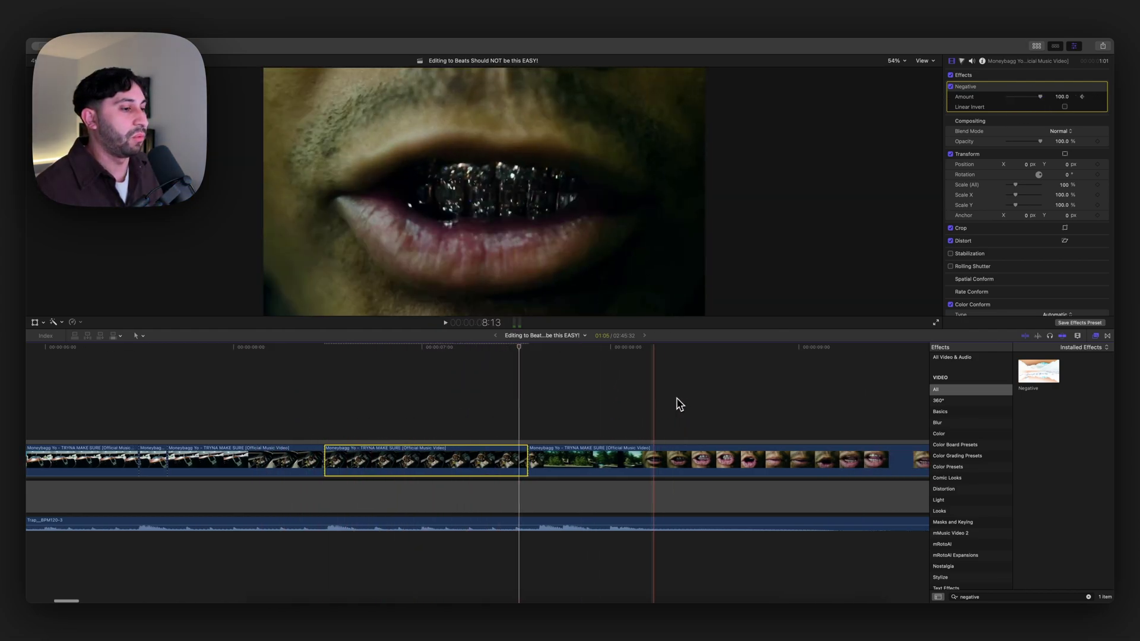
pyautogui.press('super+minus')
pyautogui.press('super+minus')
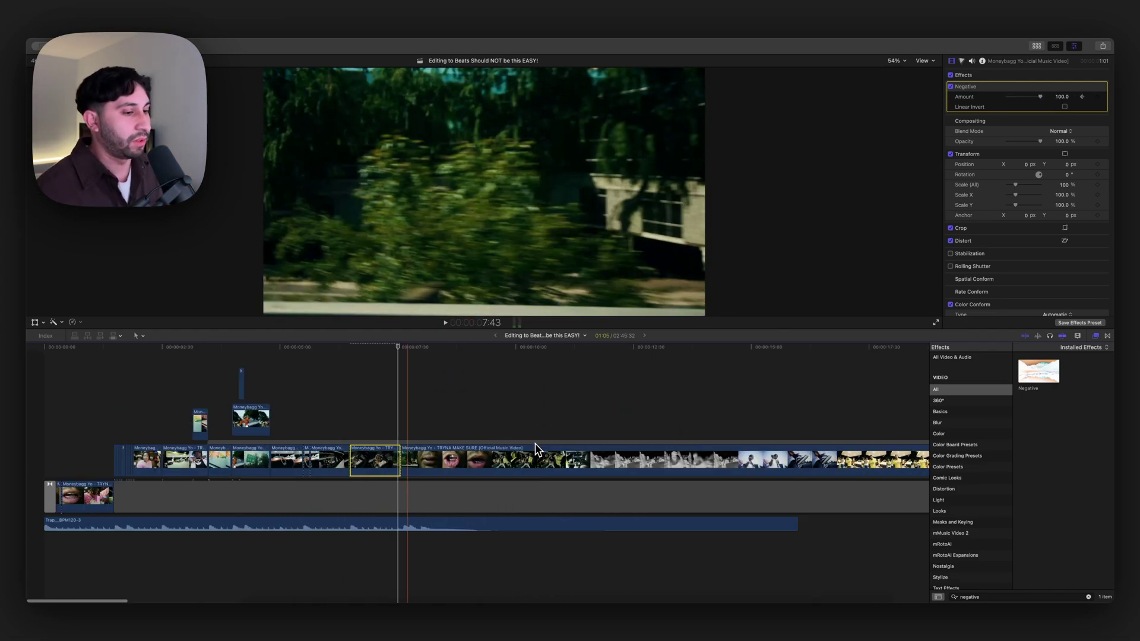
pyautogui.click(430, 463)
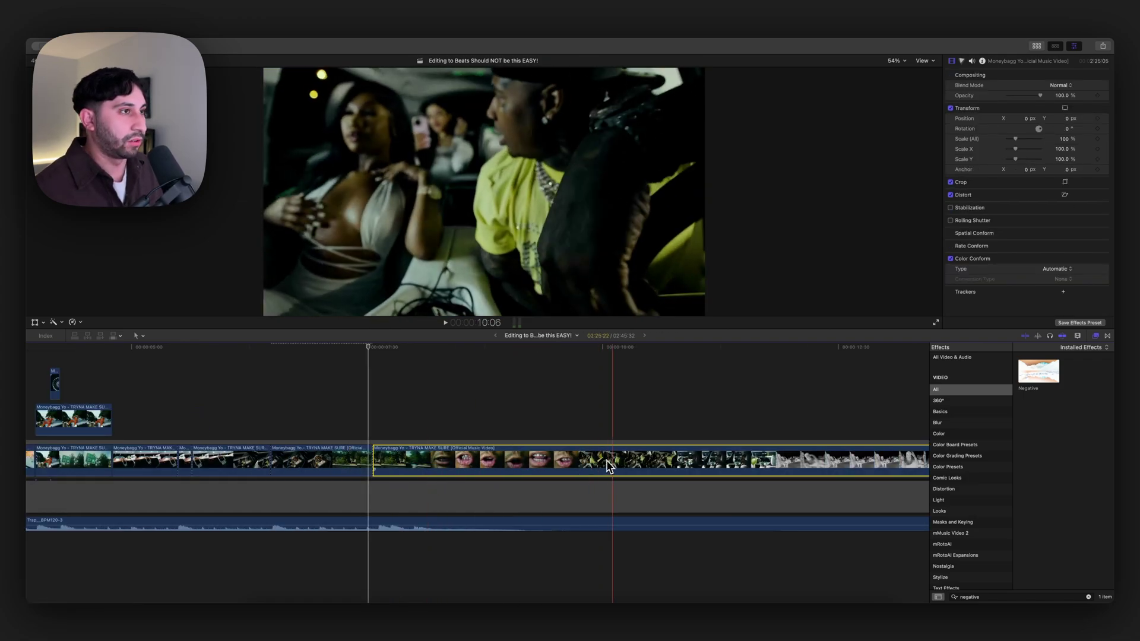
pyautogui.press('super+minus')
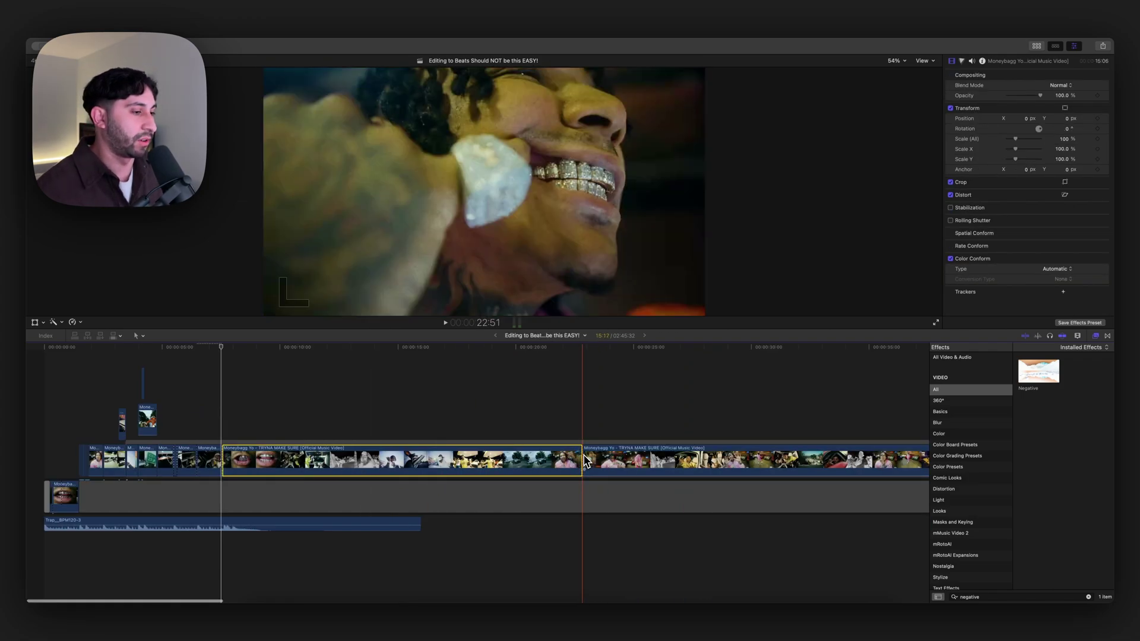
pyautogui.press('BackSpace')
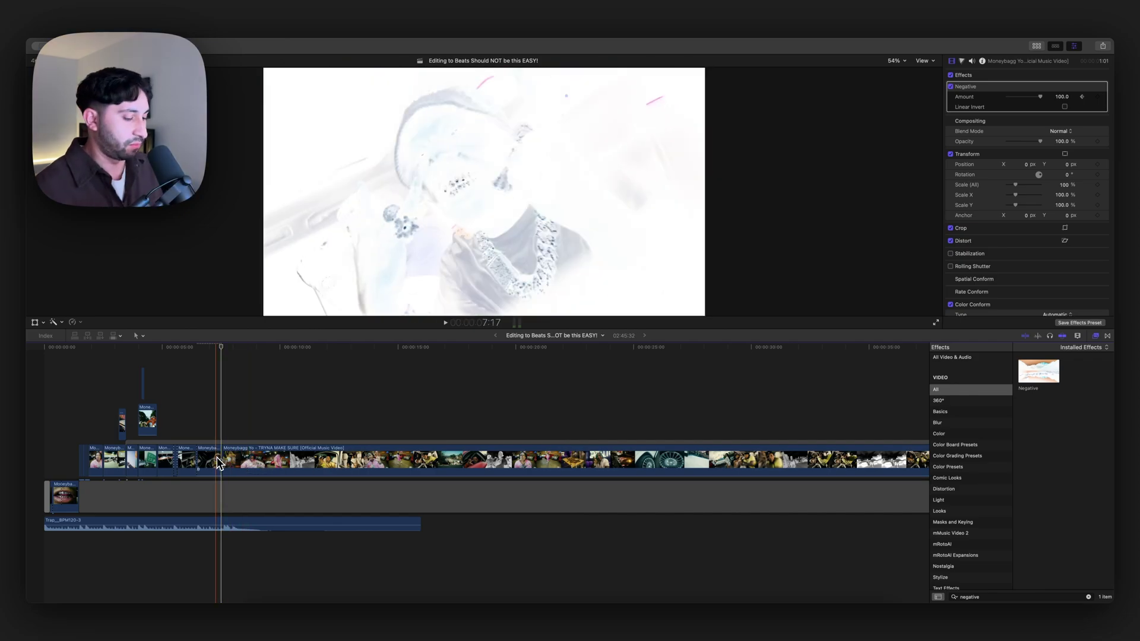
# Apply the Negative effect to the jeweled-teeth close-up segment that starts at about 7:34.
pyautogui.press('super+equal')
pyautogui.press('super+equal')
pyautogui.press('super+equal')
pyautogui.click(269, 460)
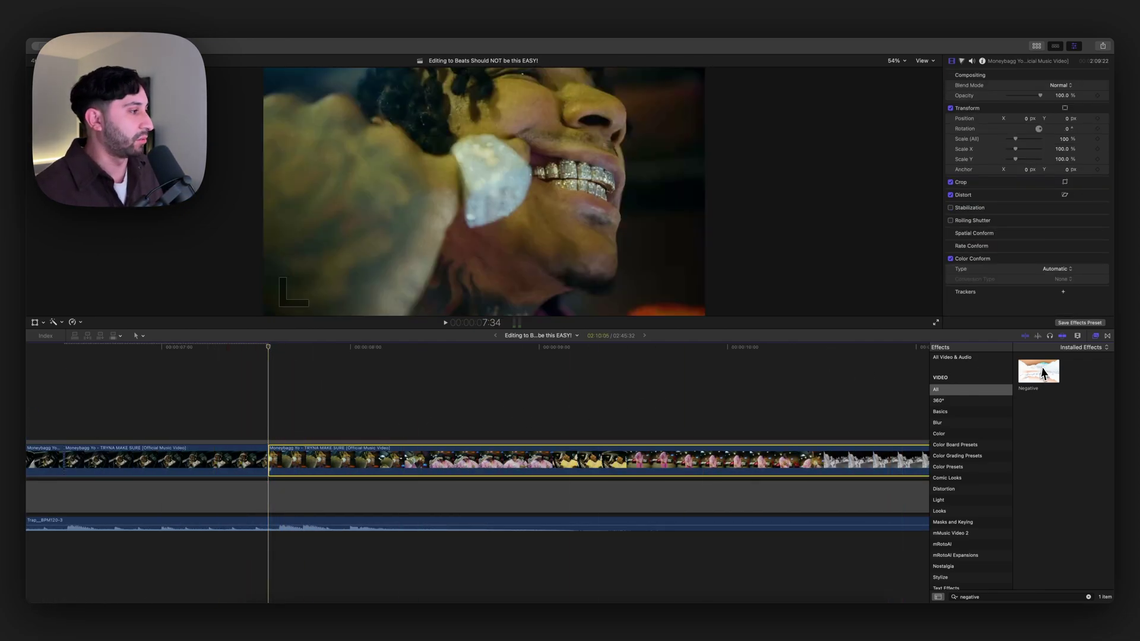
pyautogui.moveTo(309, 500); pyautogui.dragTo(281, 457)
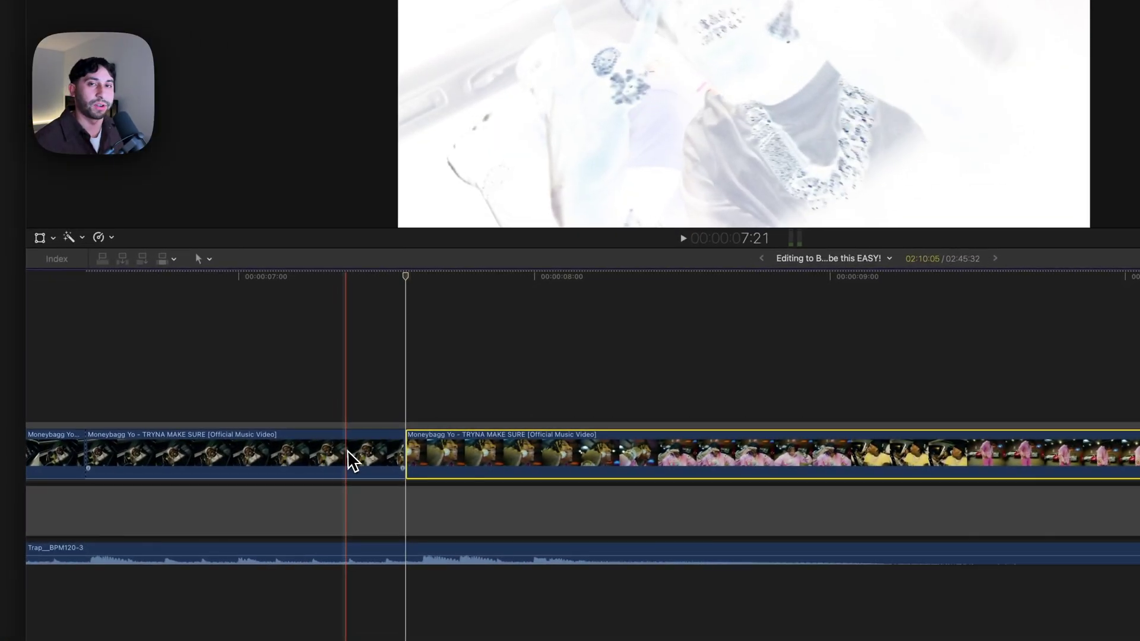
# Keyframe the teeth close-up's Negative amount from 100 at its start down to 0 at about 7:54, and play the transition.
pyautogui.press('l')
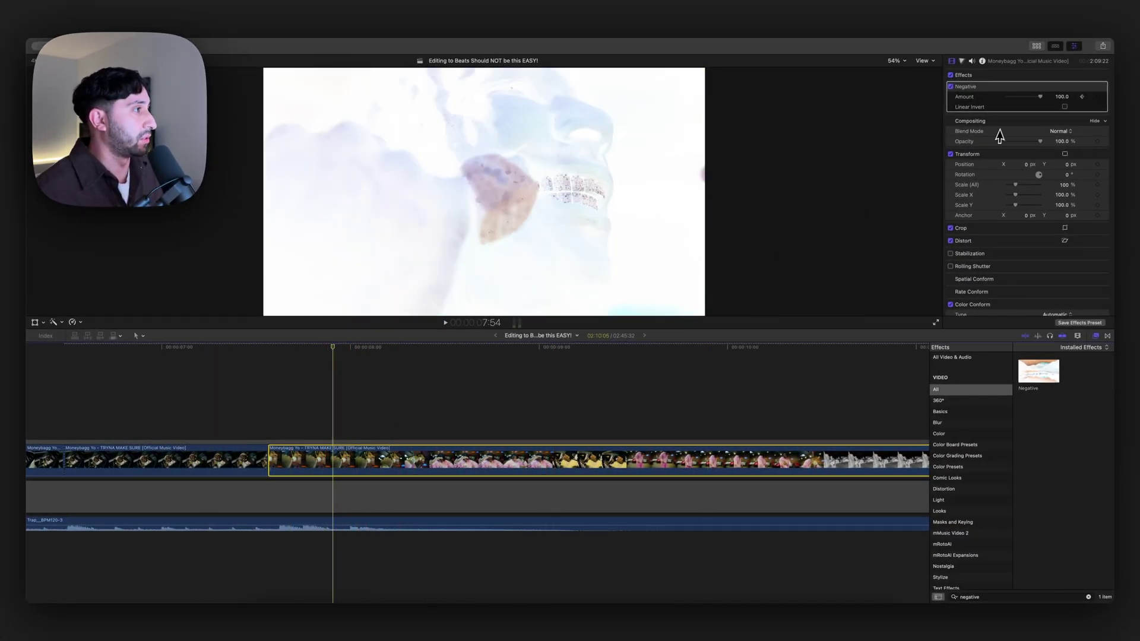
pyautogui.moveTo(1038, 97); pyautogui.dragTo(956, 99)
pyautogui.press('super+minus')
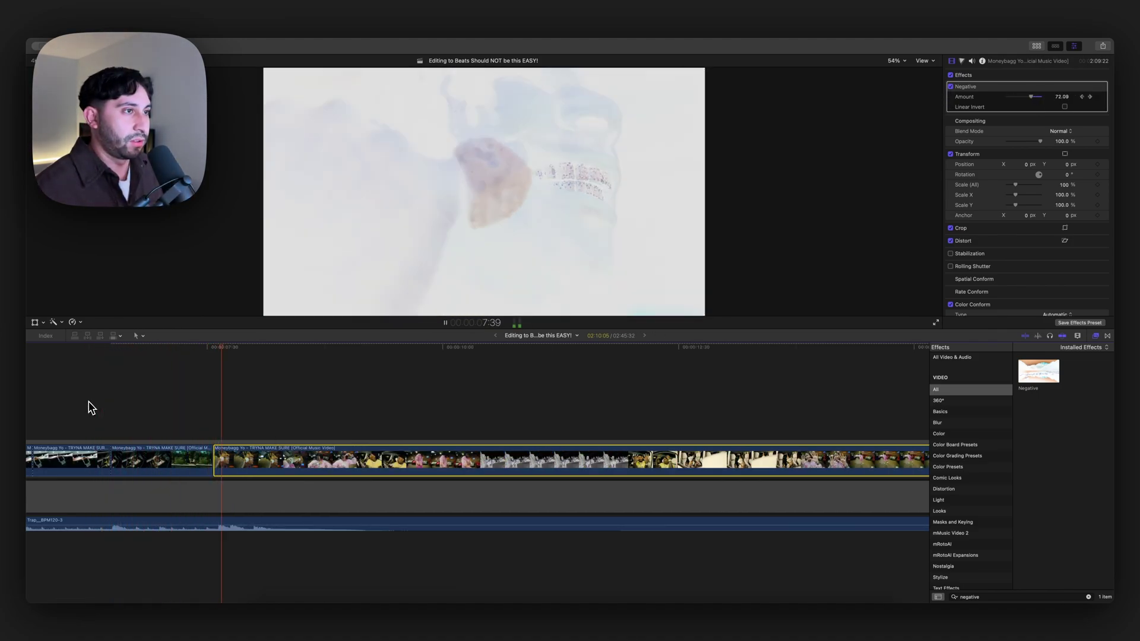
pyautogui.press('space')
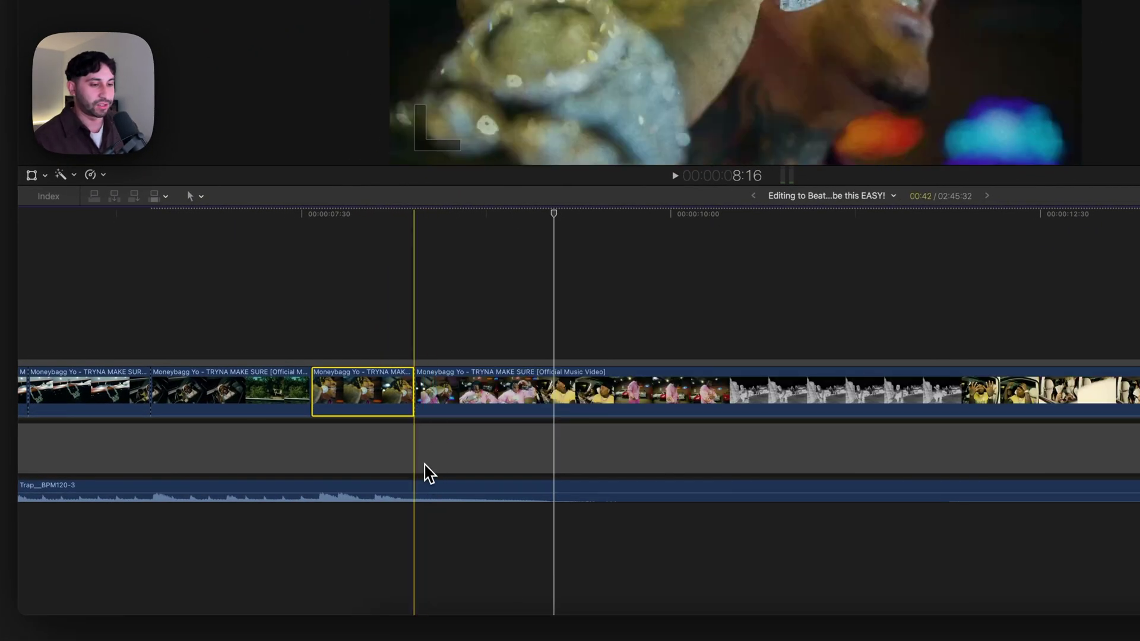
# Split the footage, the gap clip and the Trap beat at about 8:16, and delete everything after that point.
pyautogui.click(419, 458)
pyautogui.press('super+b')
pyautogui.click(420, 494)
pyautogui.press('super+b')
pyautogui.moveTo(468, 536); pyautogui.dragTo(499, 336)
pyautogui.press('Delete')
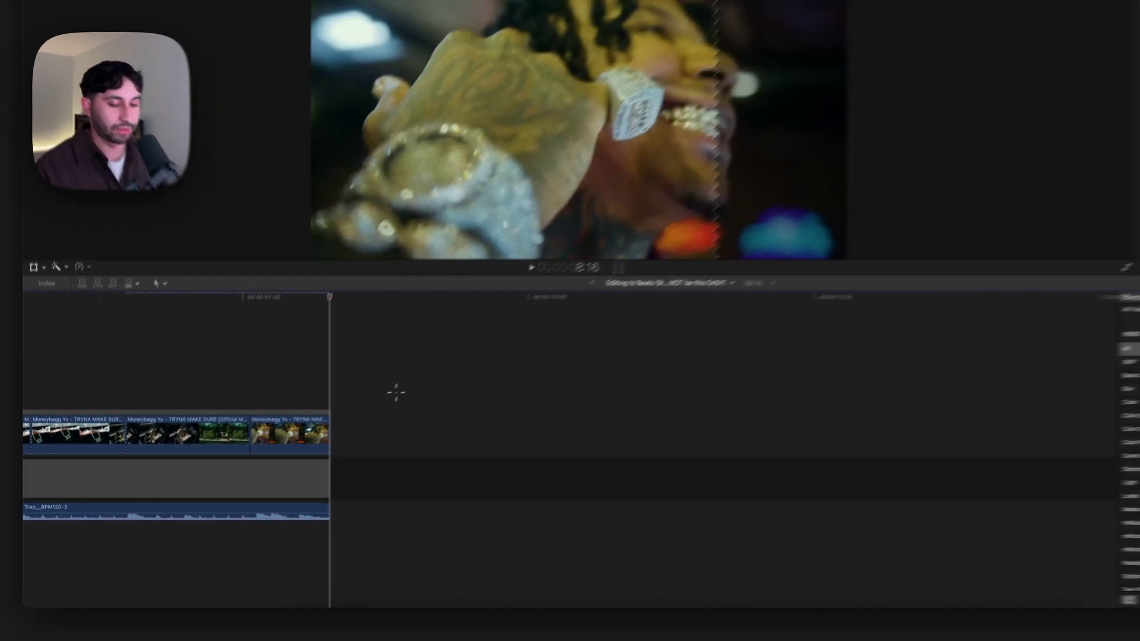
# Fit the whole edit in the timeline and play it from the beginning.
pyautogui.hotkey('shift', 'z')
pyautogui.click(46, 449)
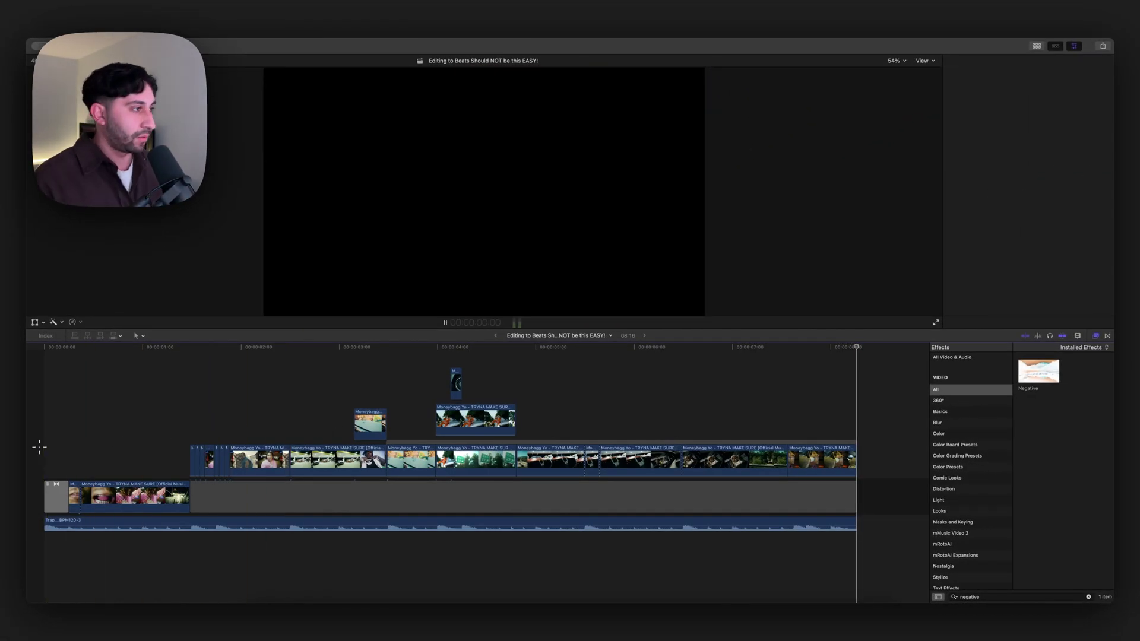
pyautogui.press('space')
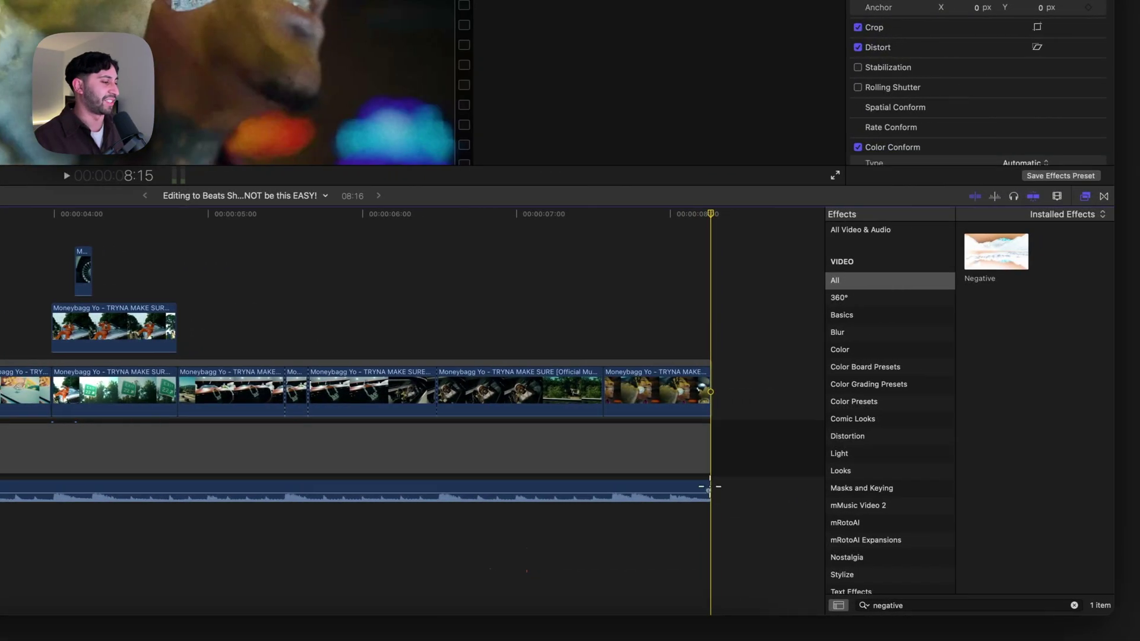
# Extend the Trap beat's end about 24 frames past the last video clip and play the ending.
pyautogui.moveTo(709, 487); pyautogui.dragTo(771, 490)
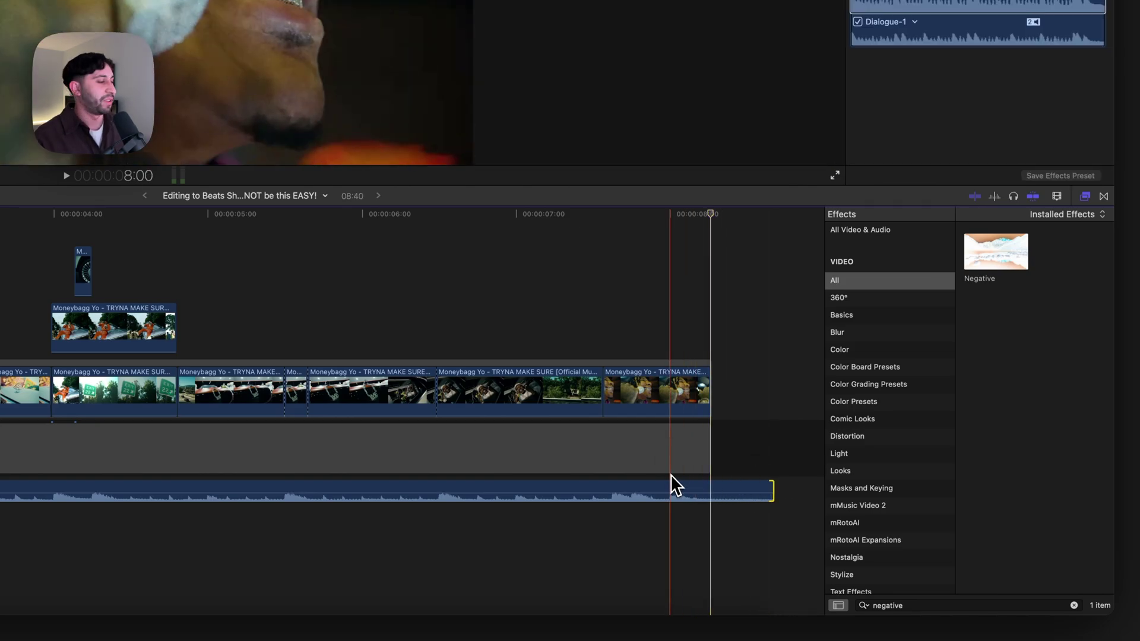
pyautogui.press('space')
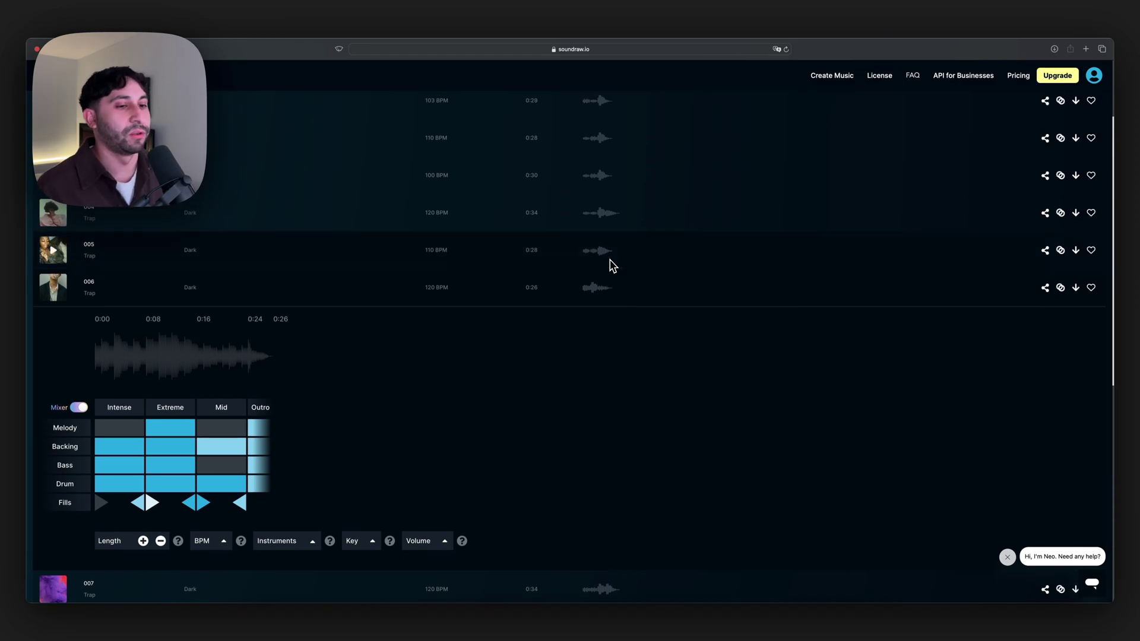
pyautogui.scroll(-2, 661, 349)
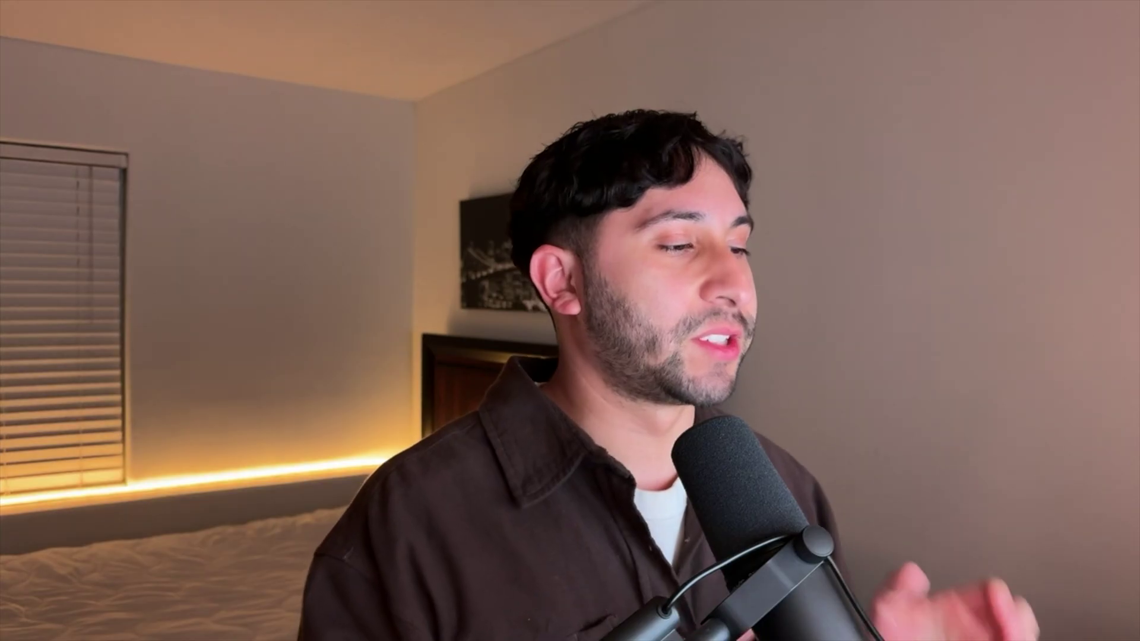